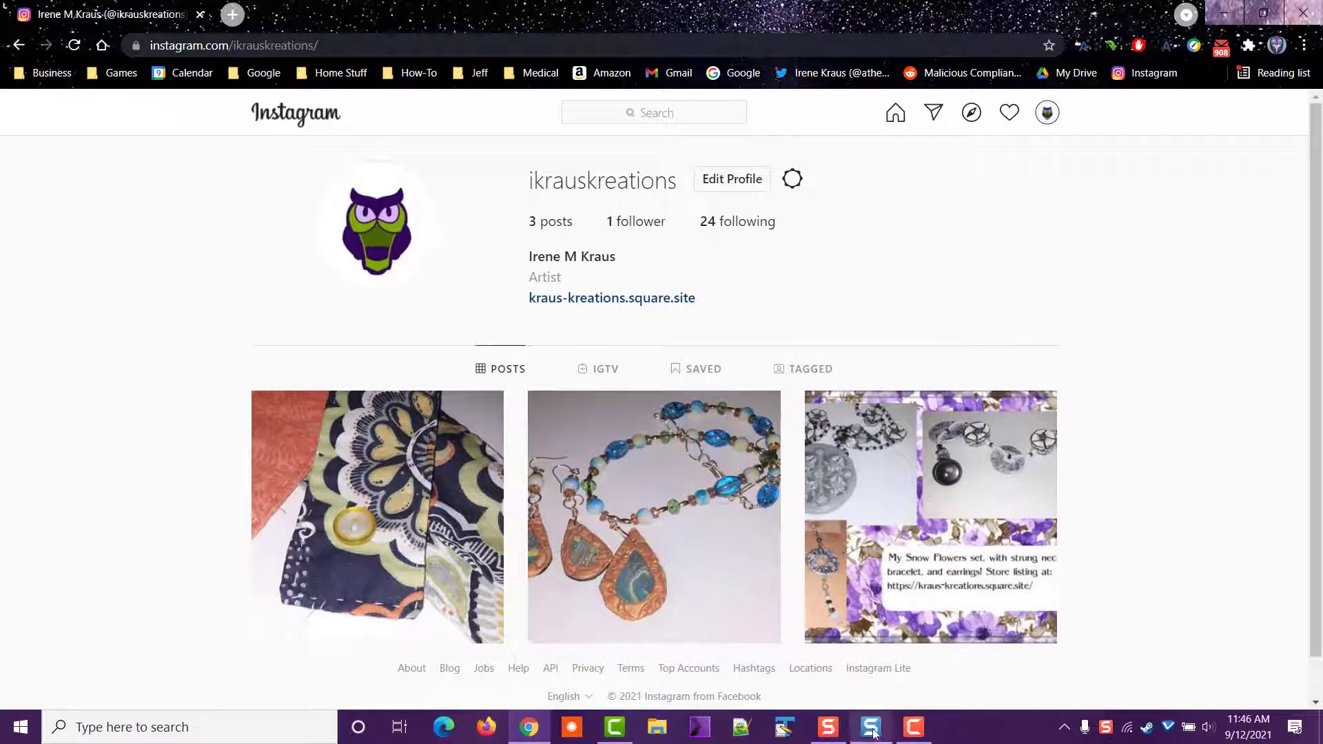
Use Snagit to capture an image of the Instagram profile header, from the site's top bar to below the store link, about 1236 x 365 px
mouse_move(878, 732)
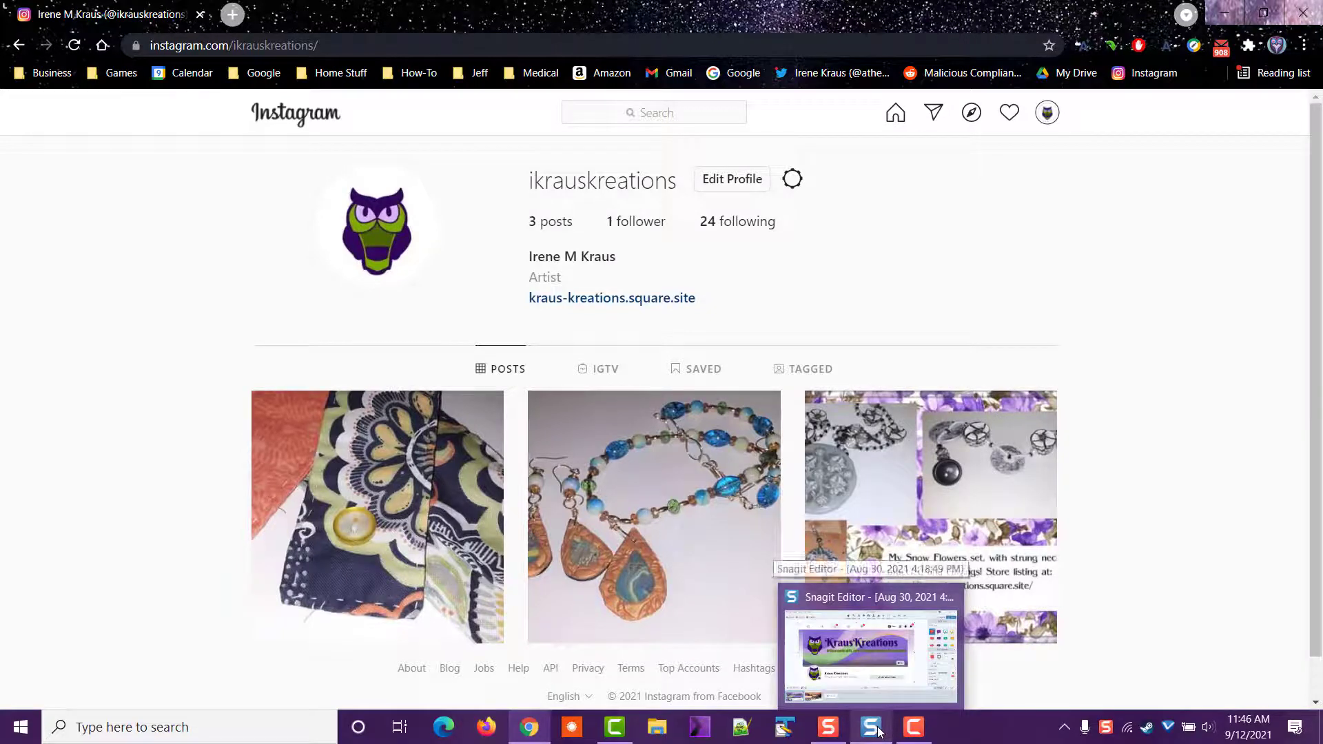
left_click(881, 731)
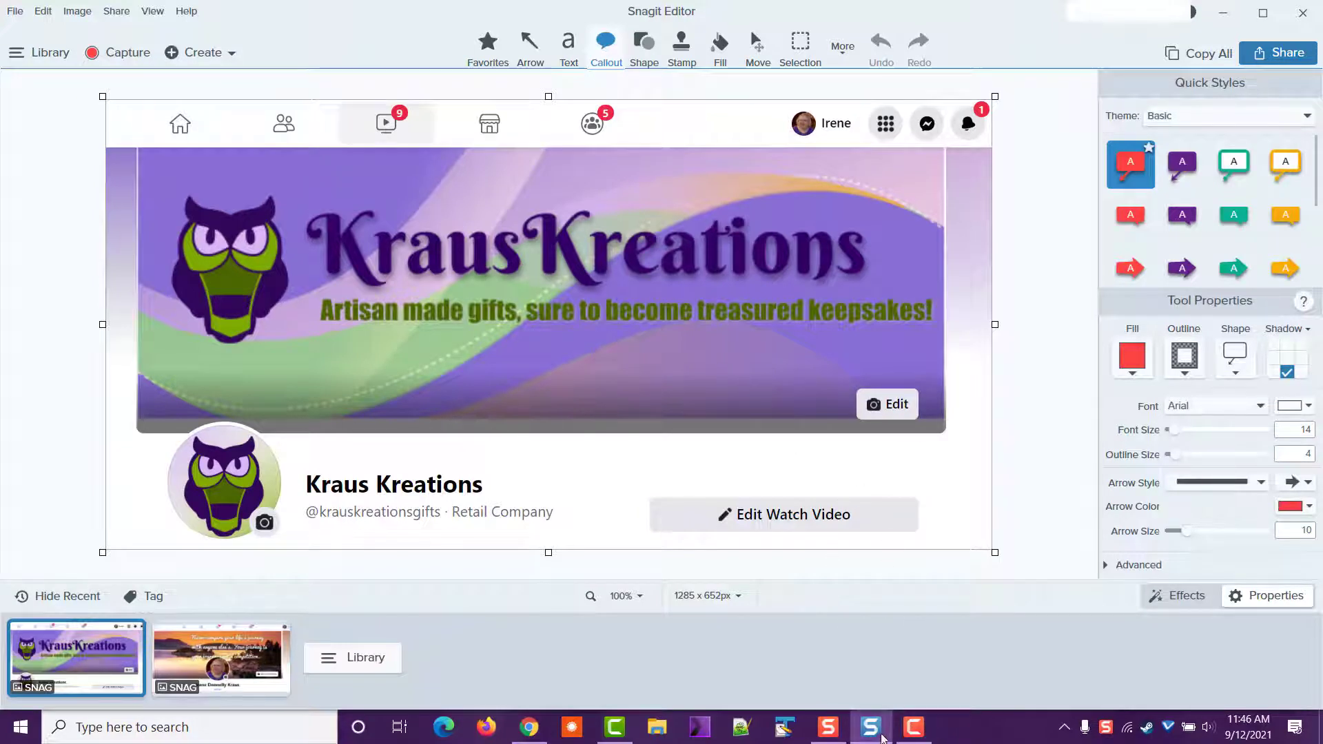
left_click(828, 729)
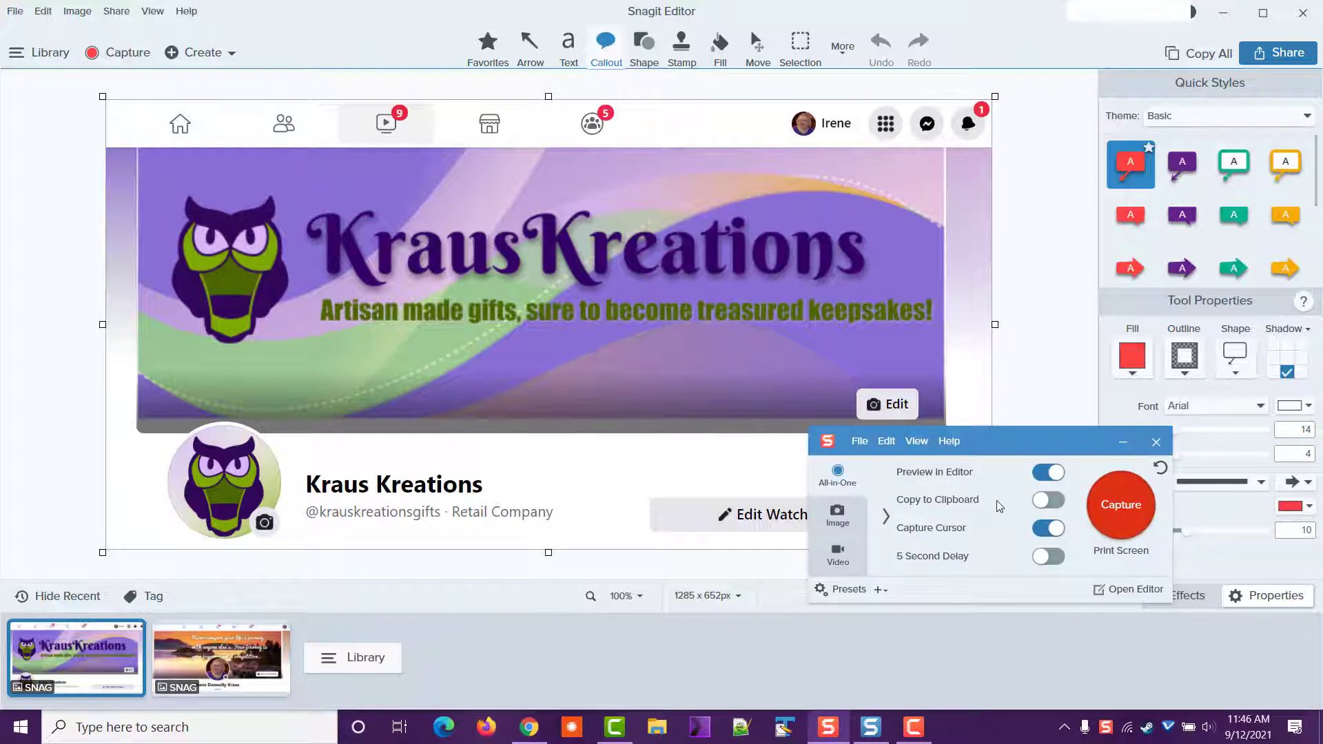
left_click(1092, 504)
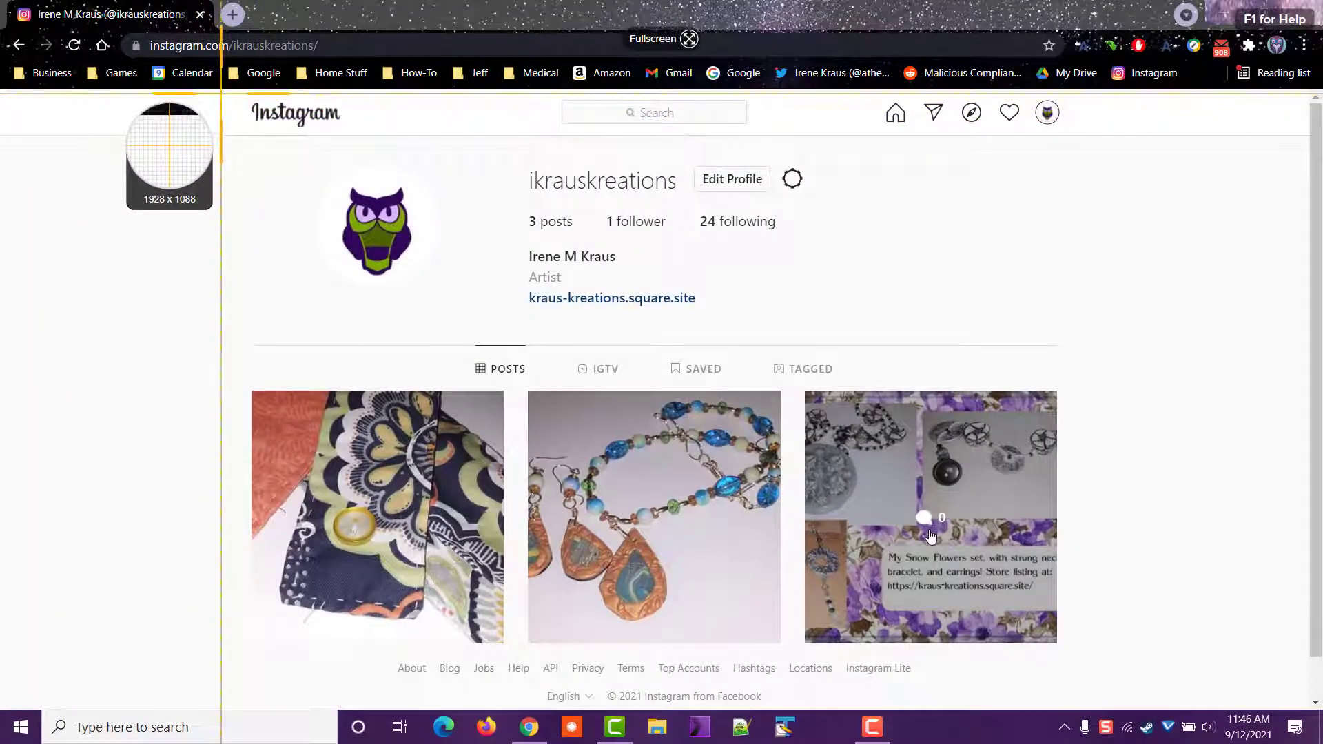
left_click_drag(220, 94, 1072, 345)
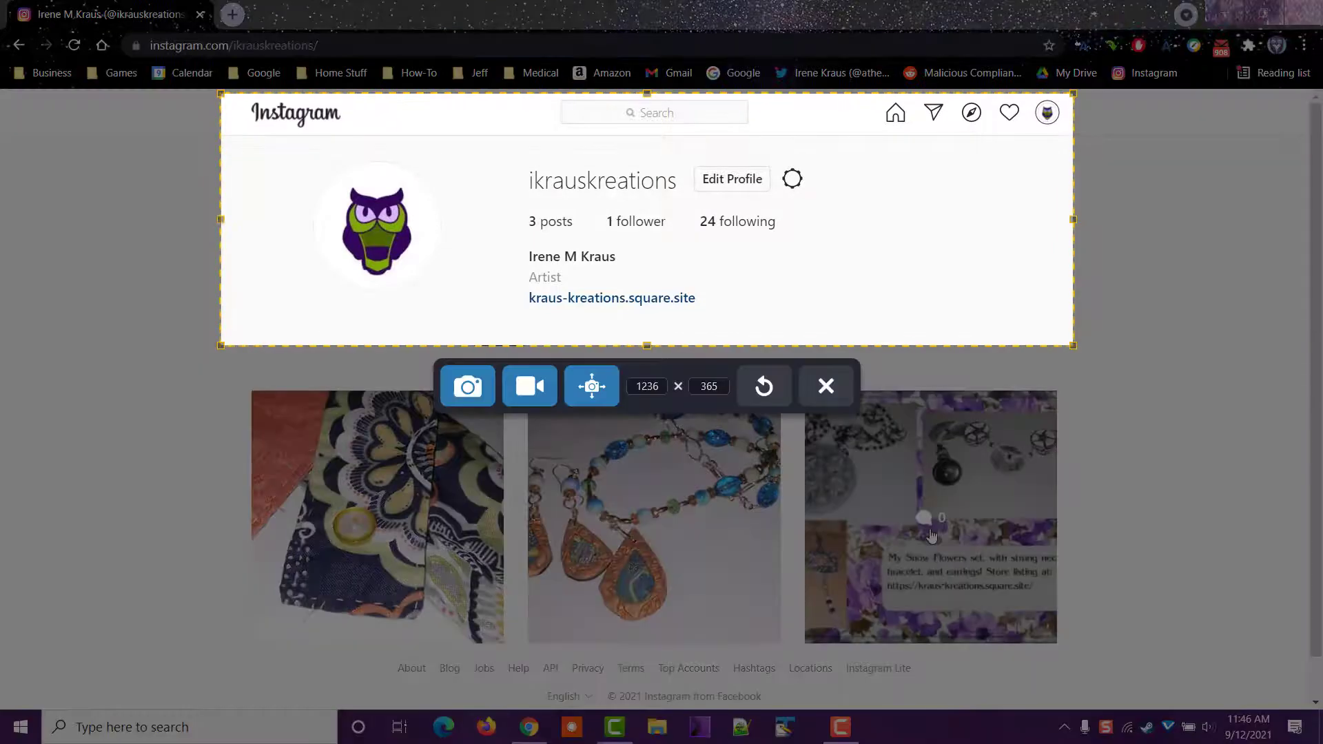
left_click(479, 386)
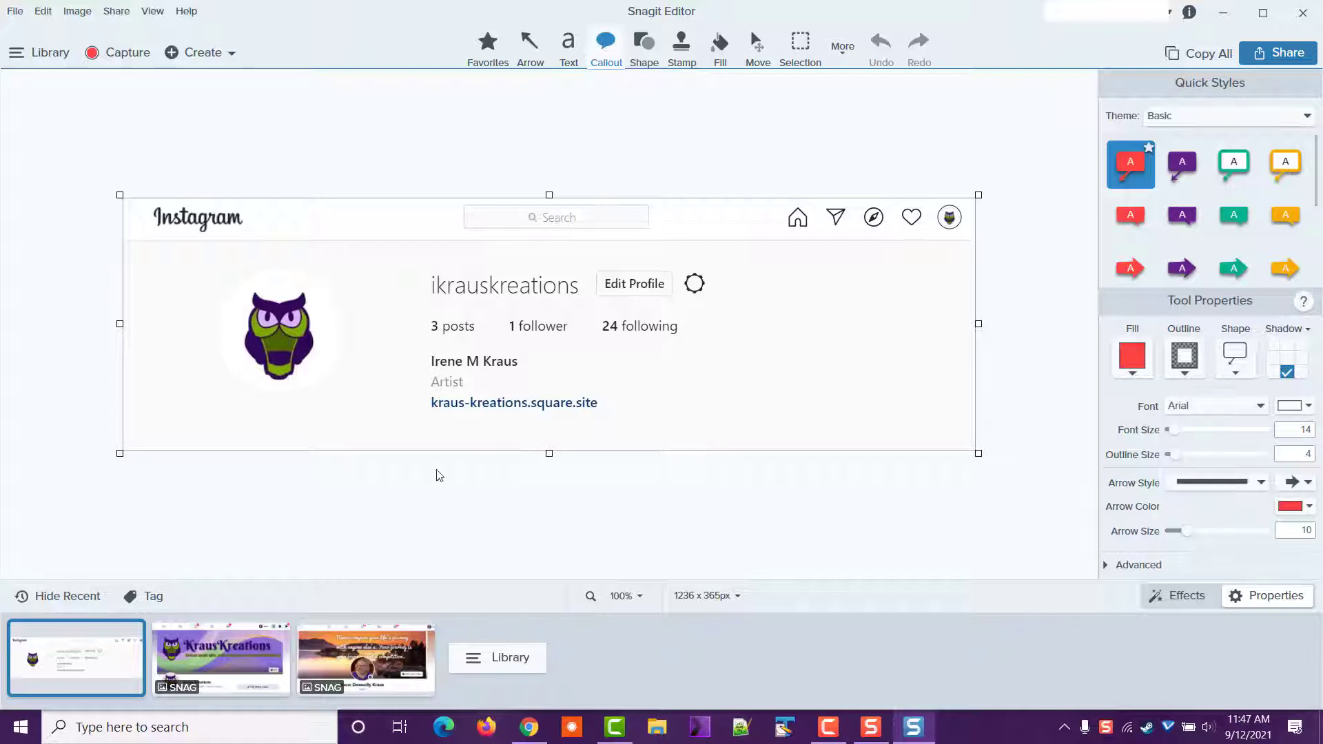
Copy the Instagram profile capture in Snagit Editor and switch to the Collage project in Paint 3D
left_click(238, 641)
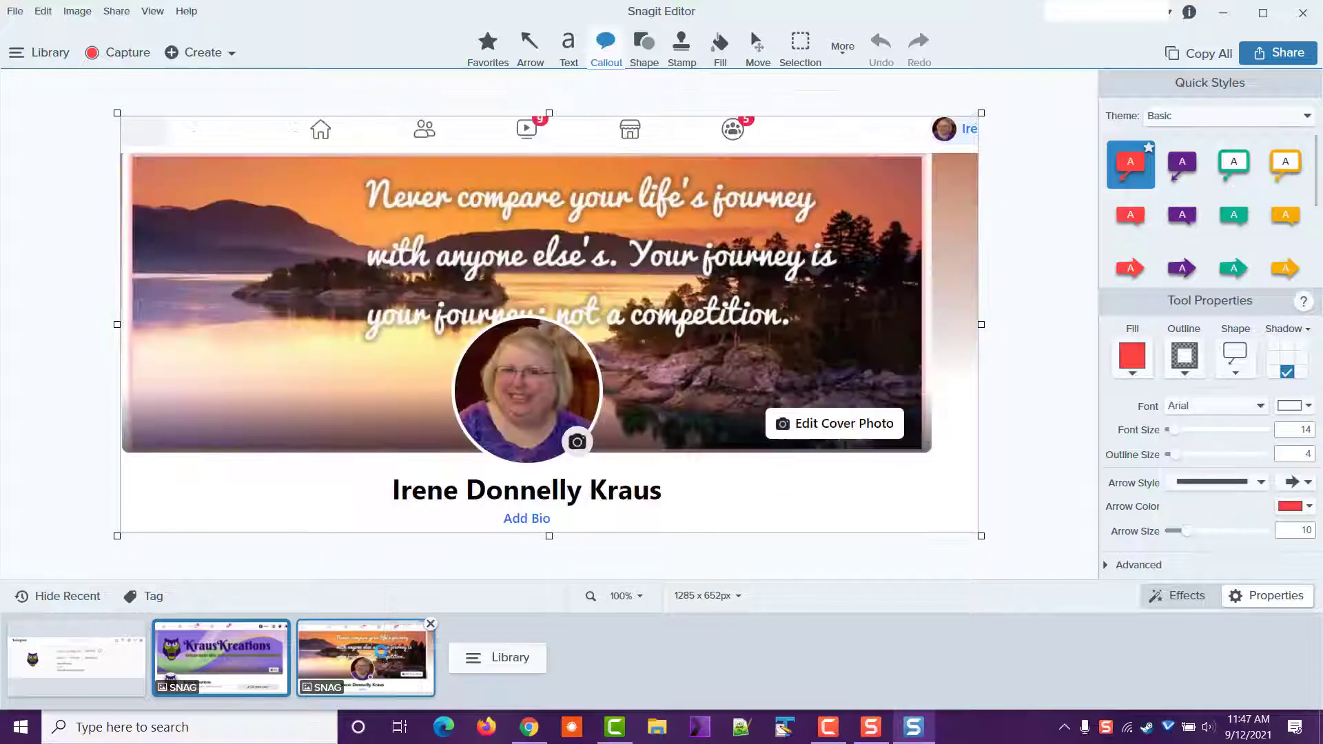
left_click(386, 658)
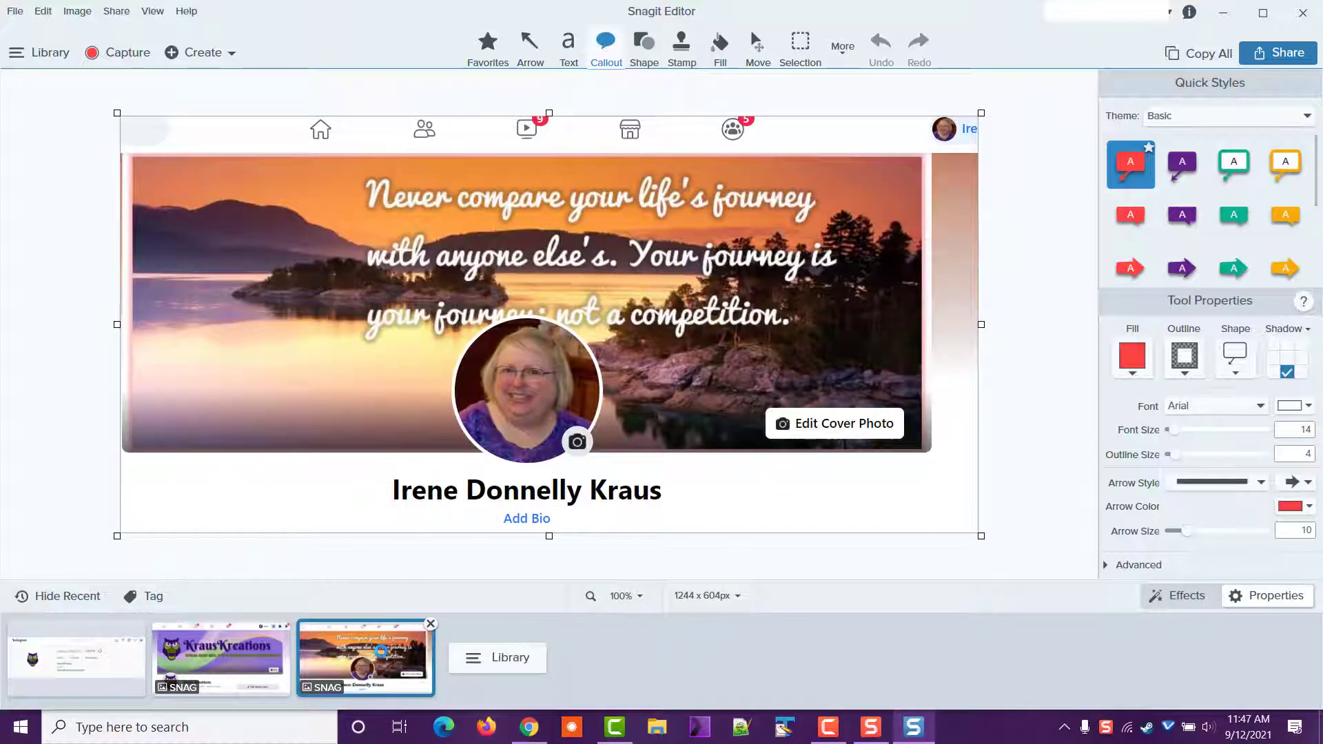
left_click(117, 653)
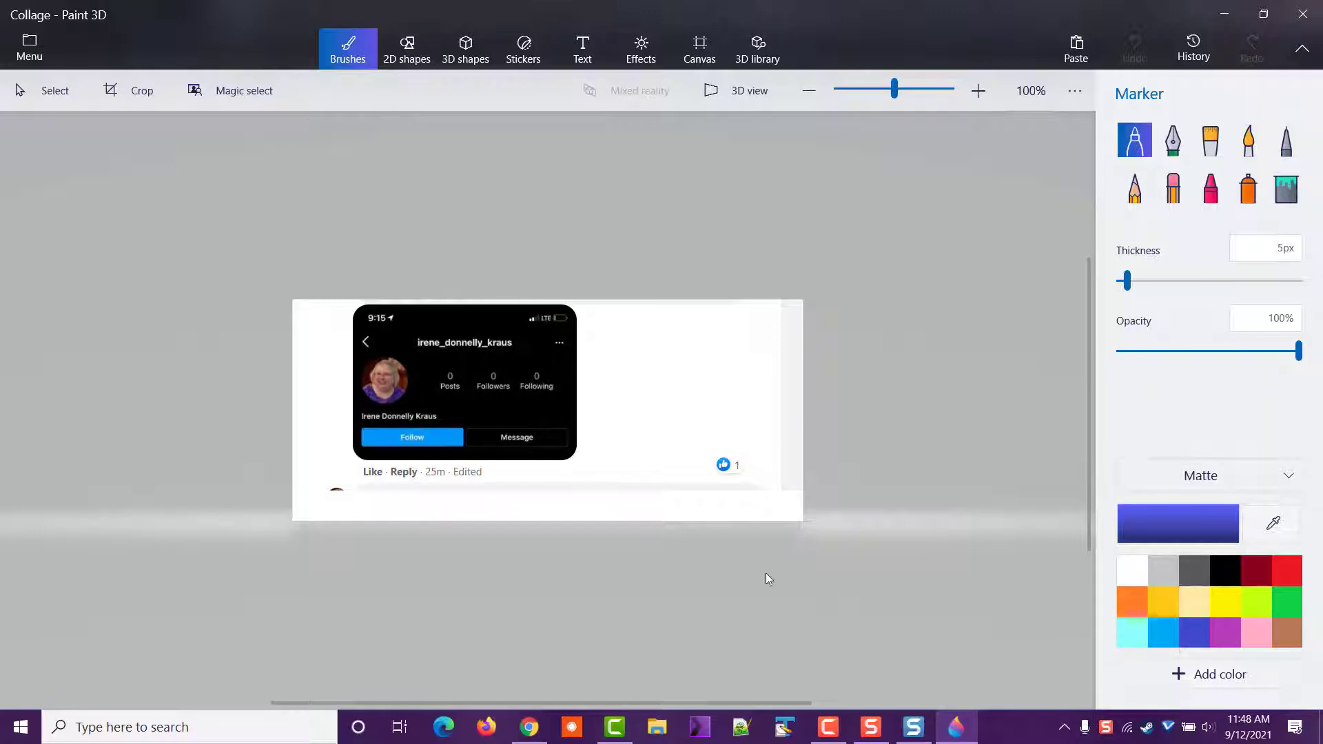
left_click(917, 728)
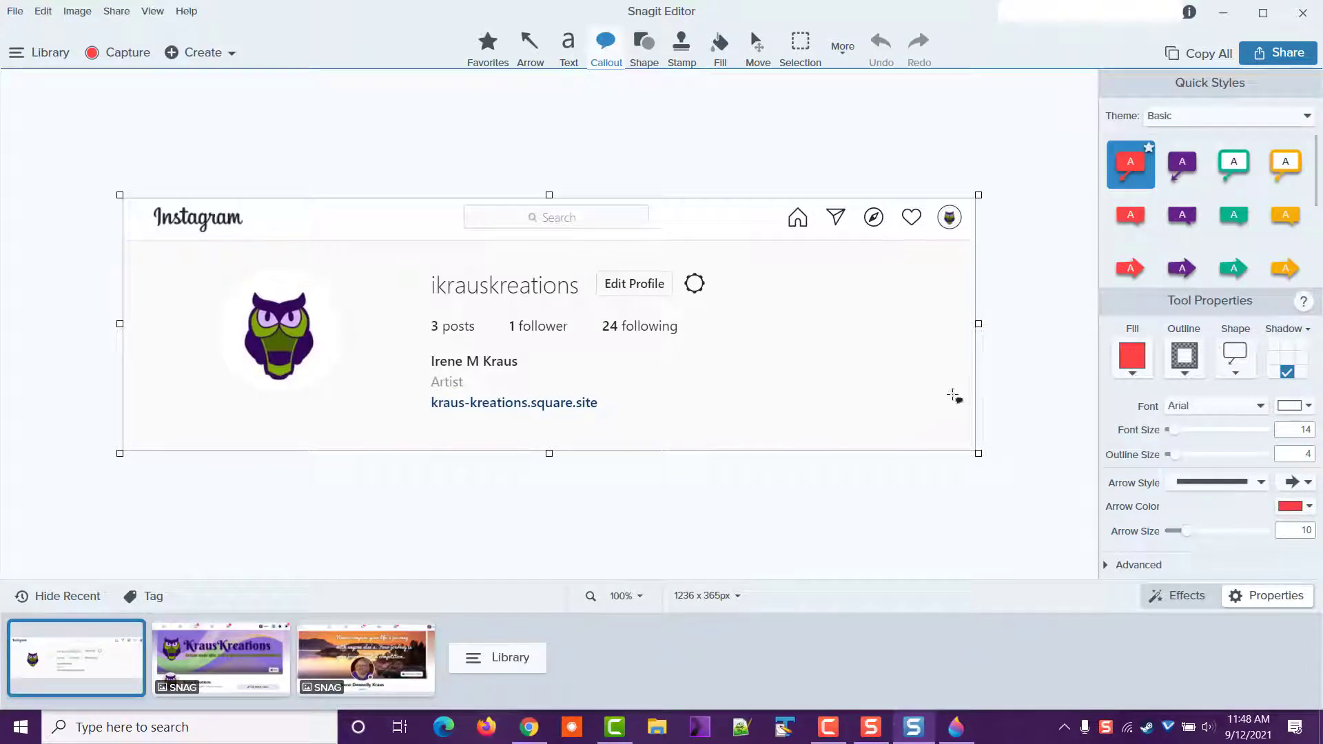
right_click(855, 390)
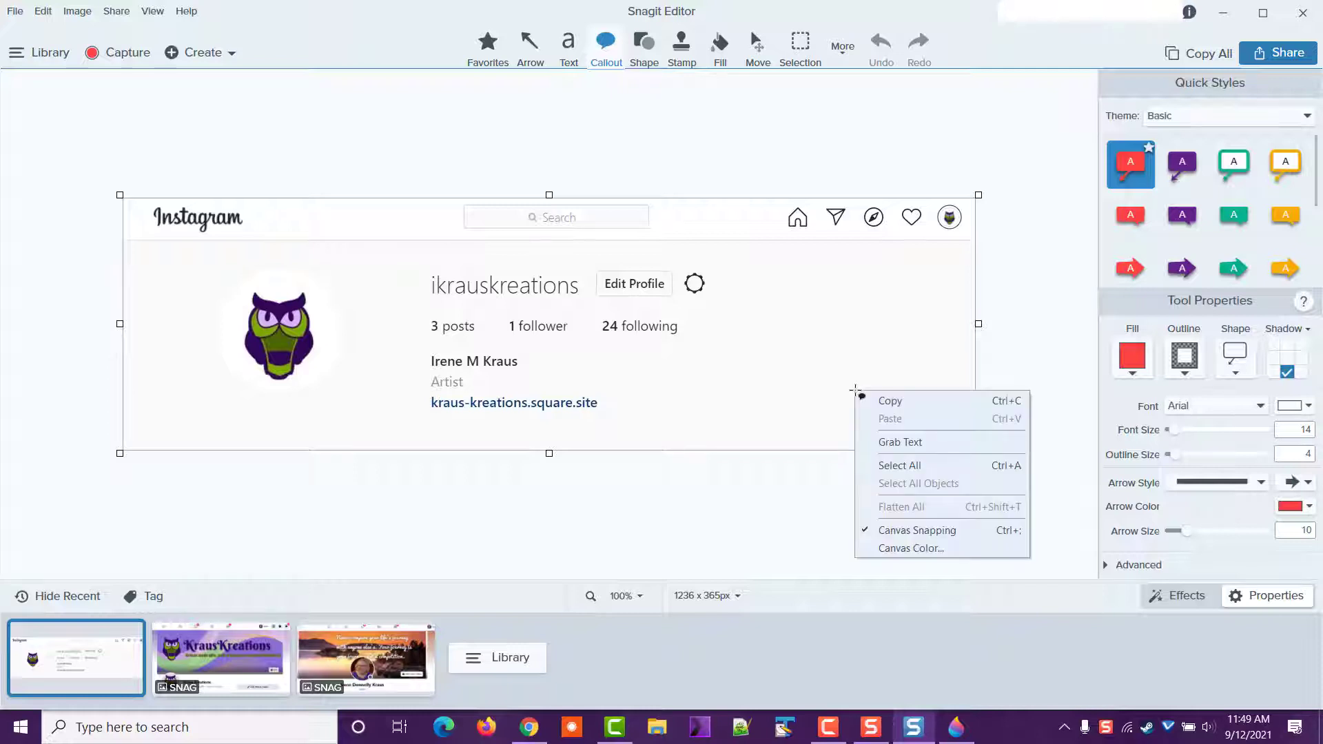
left_click(908, 407)
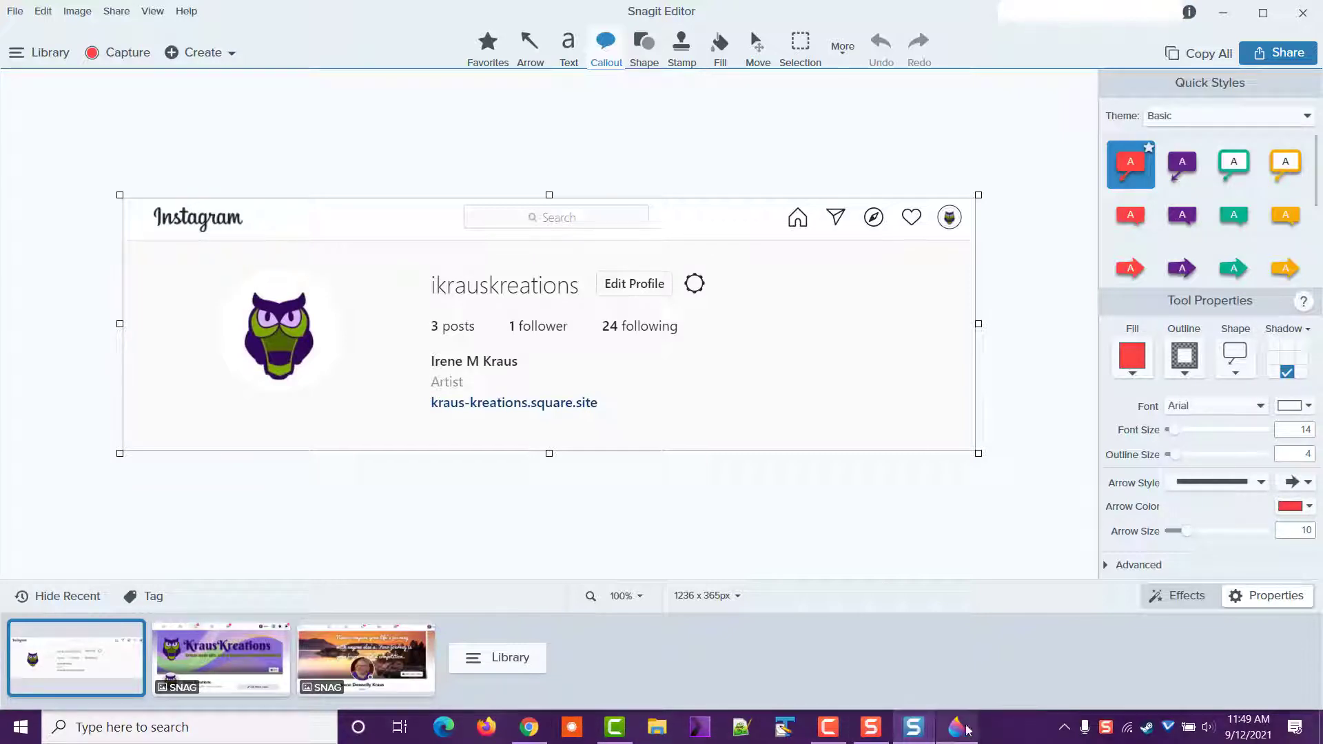
mouse_move(964, 733)
left_click(953, 593)
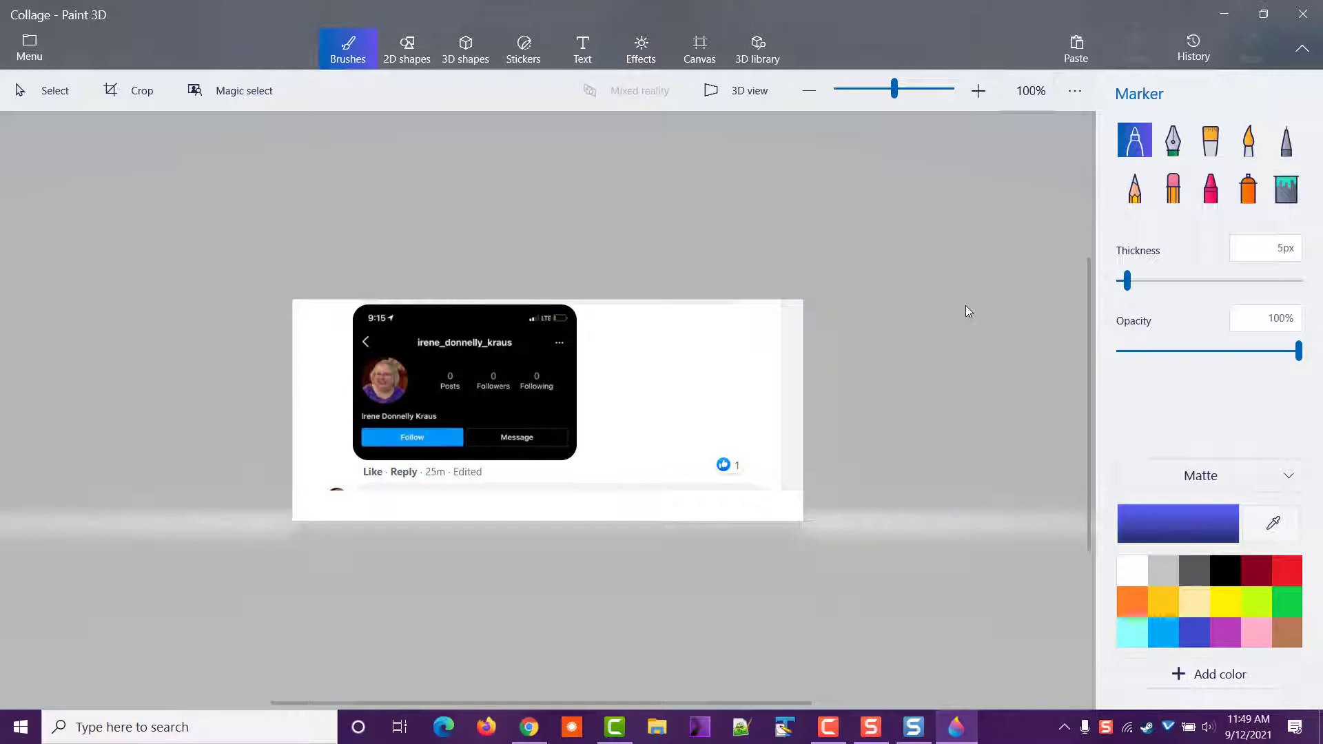
key("ctrl+v")
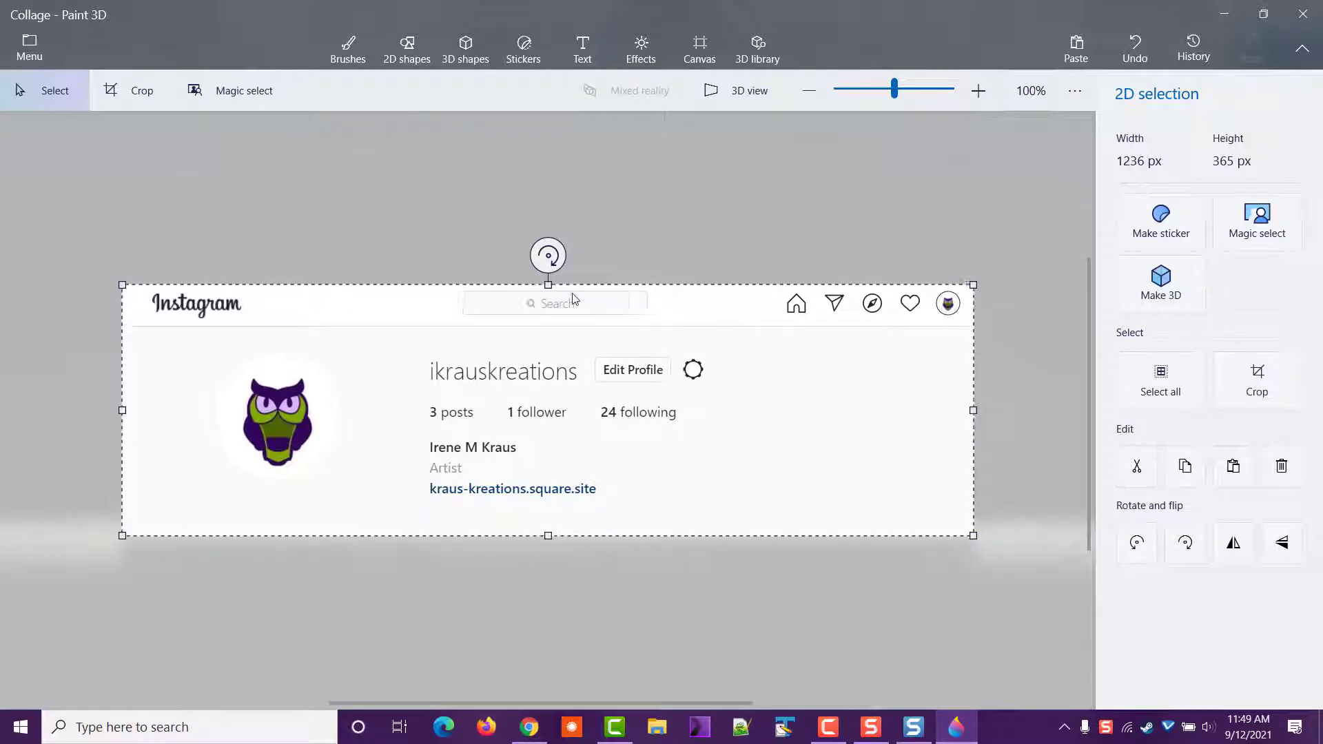
left_click_drag(677, 304, 730, 334)
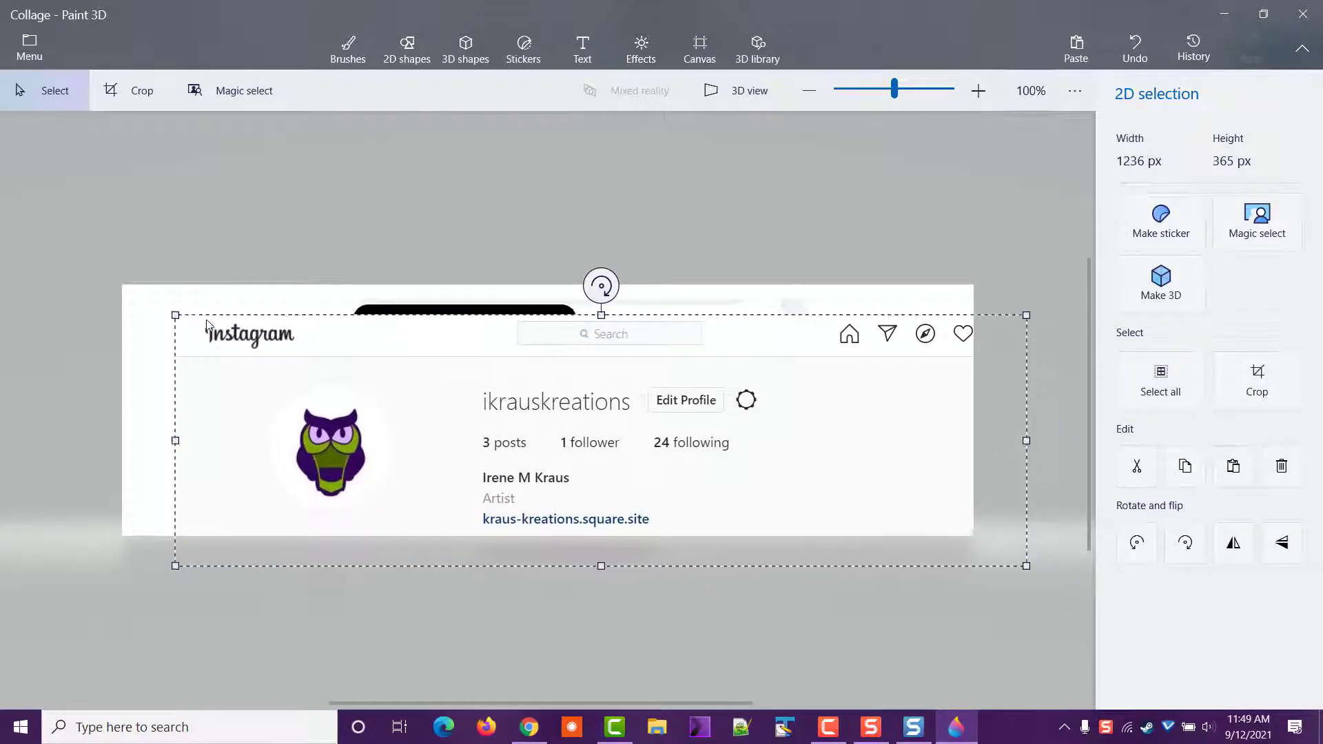
left_click_drag(178, 317, 497, 409)
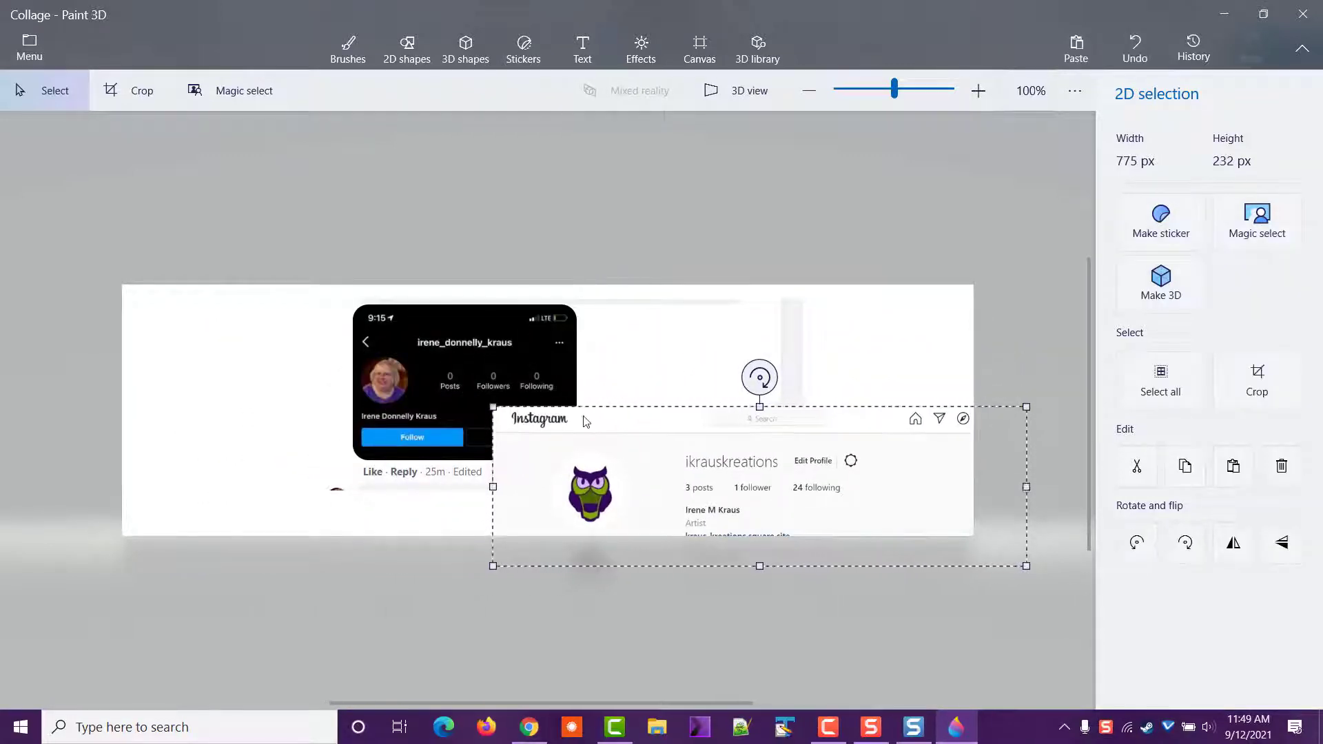
left_click_drag(612, 416, 577, 369)
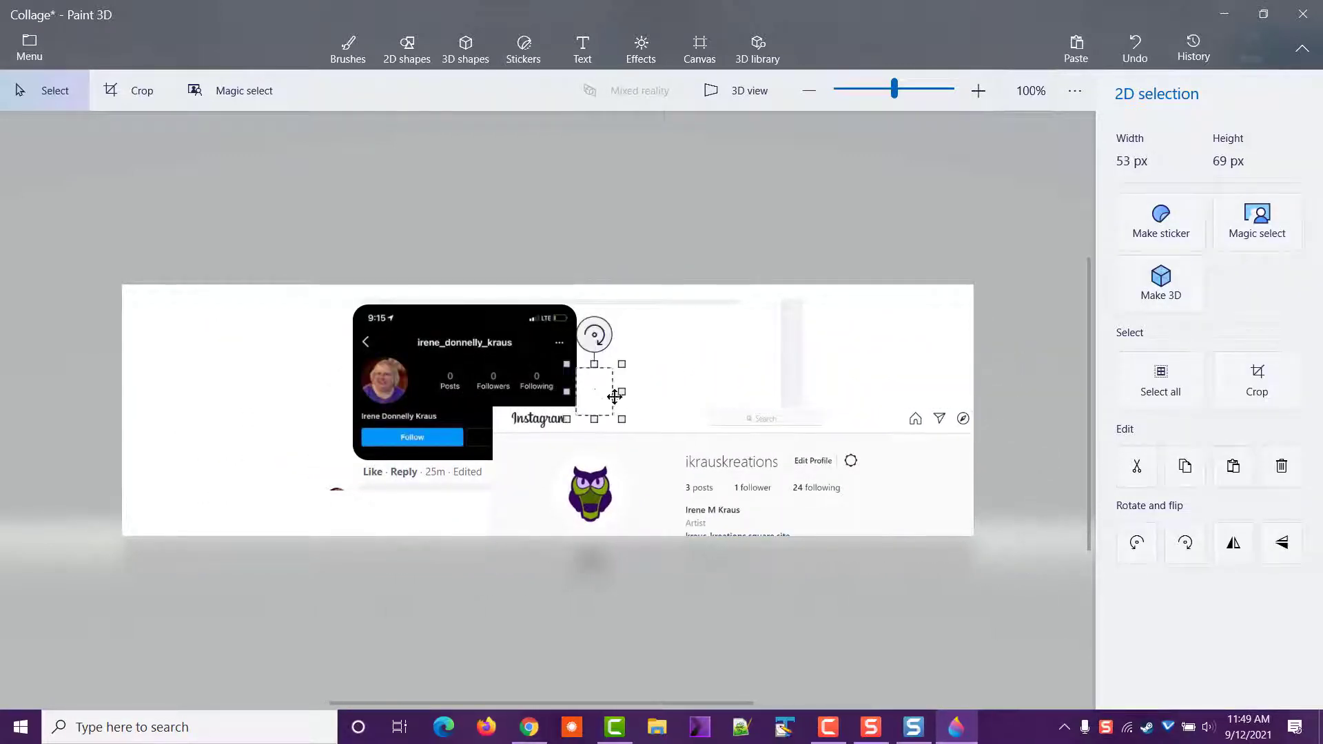
left_click(716, 430)
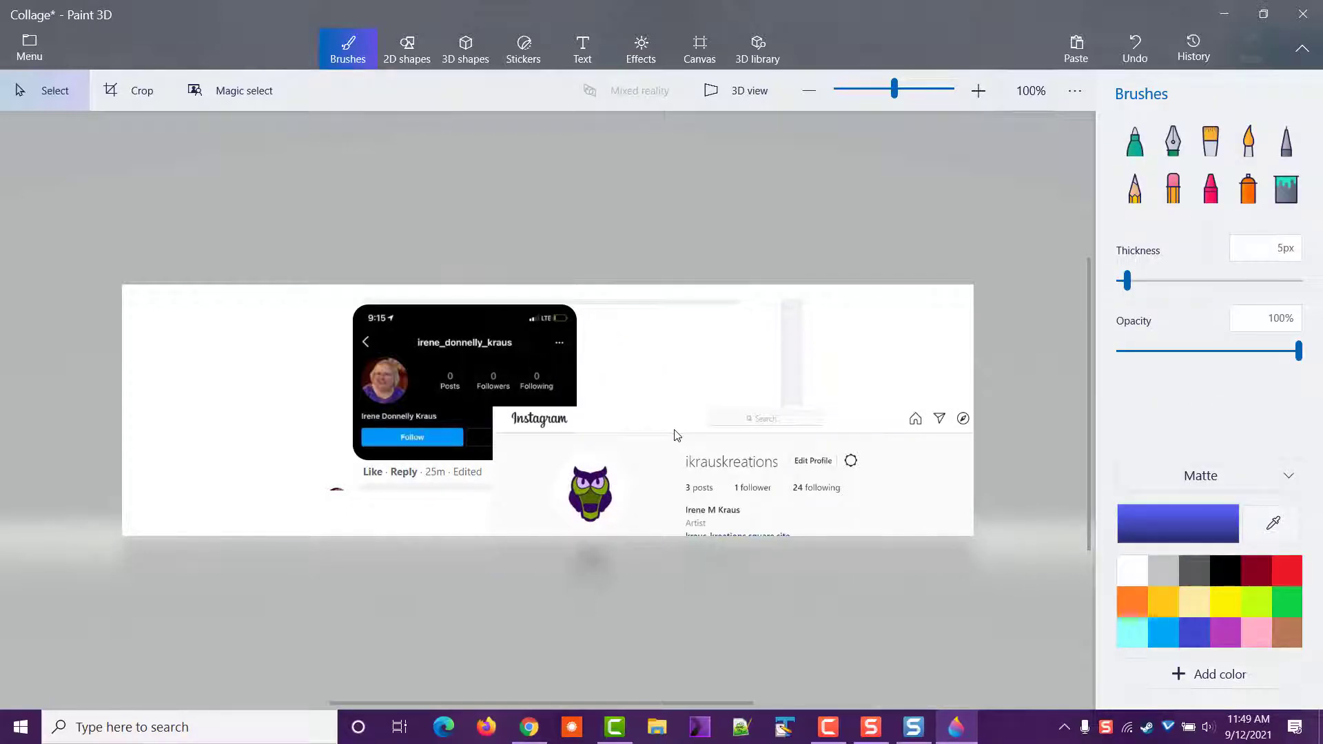
key("ctrl+z")
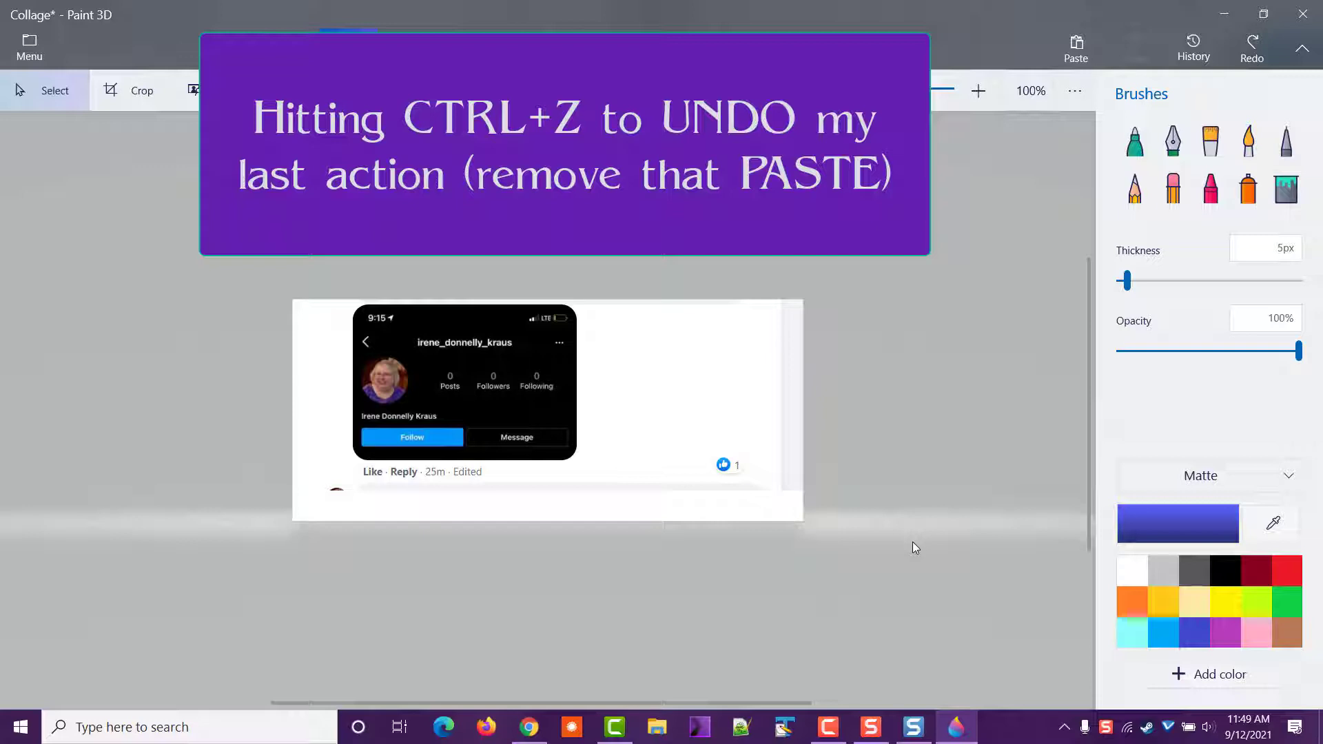
Paste the Instagram capture into the collage, shrink it to about 639 x 189 px, and place it beside the black phone screenshot
key("ctrl+z")
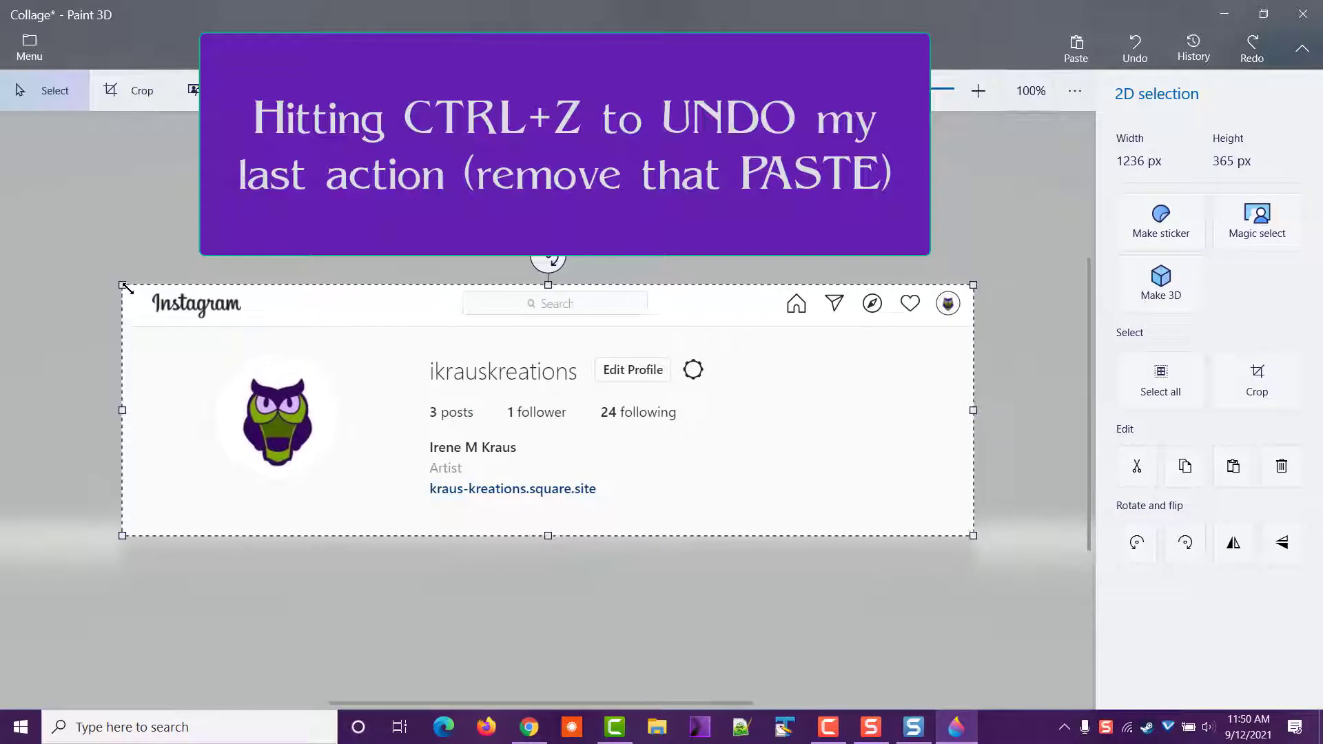
left_click_drag(125, 286, 540, 369)
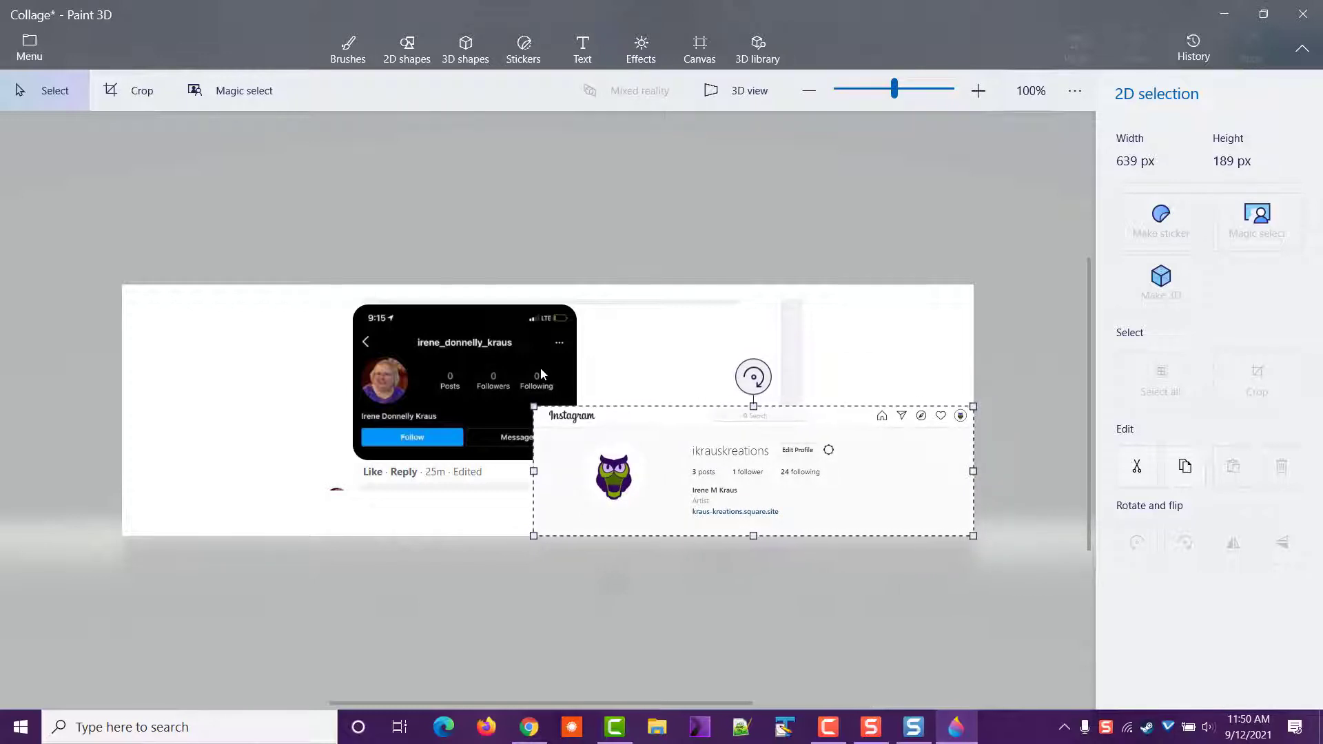
left_click_drag(641, 421, 696, 333)
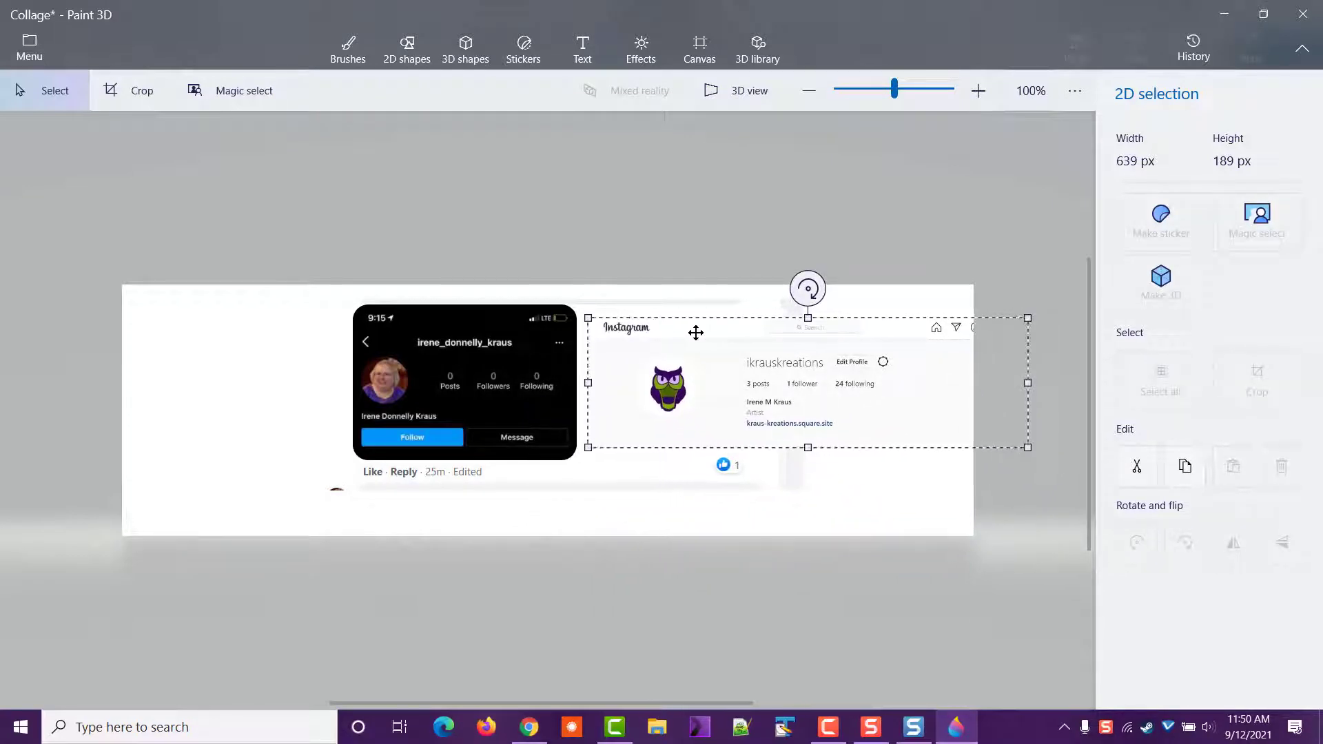
left_click_drag(696, 333, 701, 333)
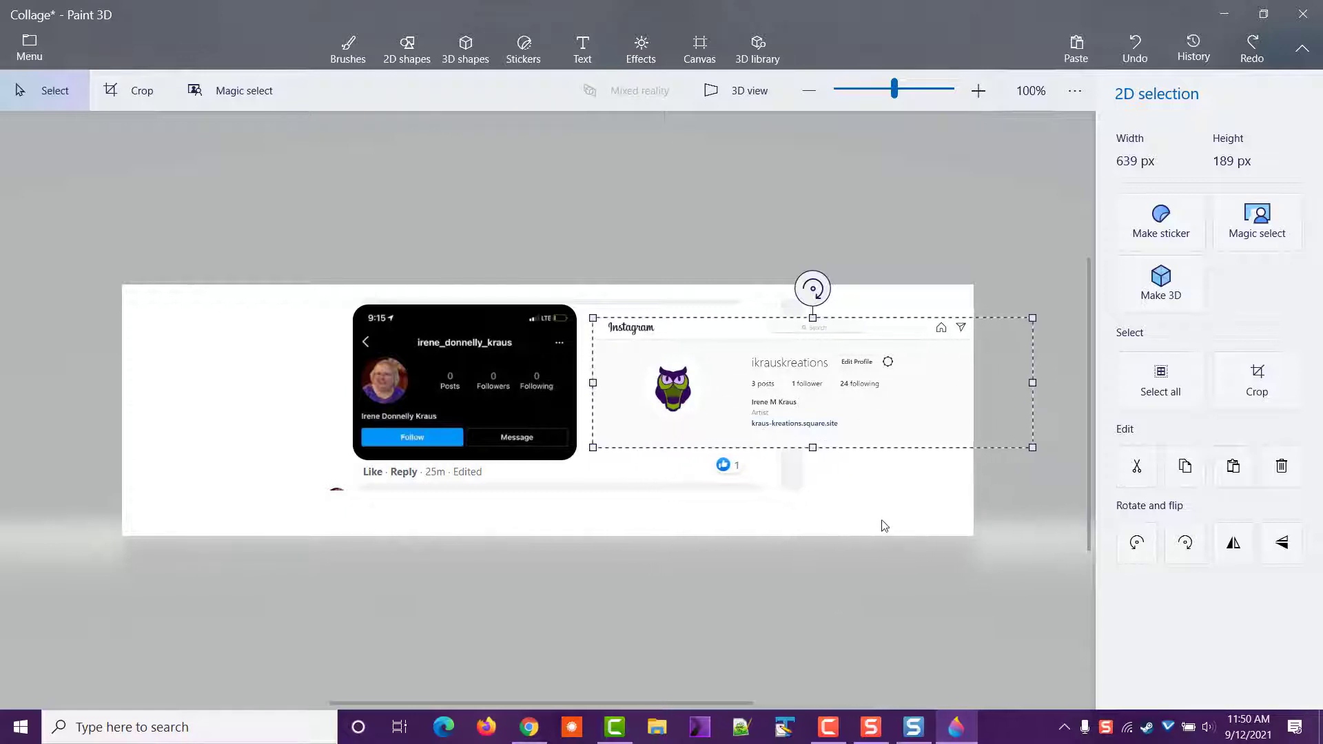
key("b")
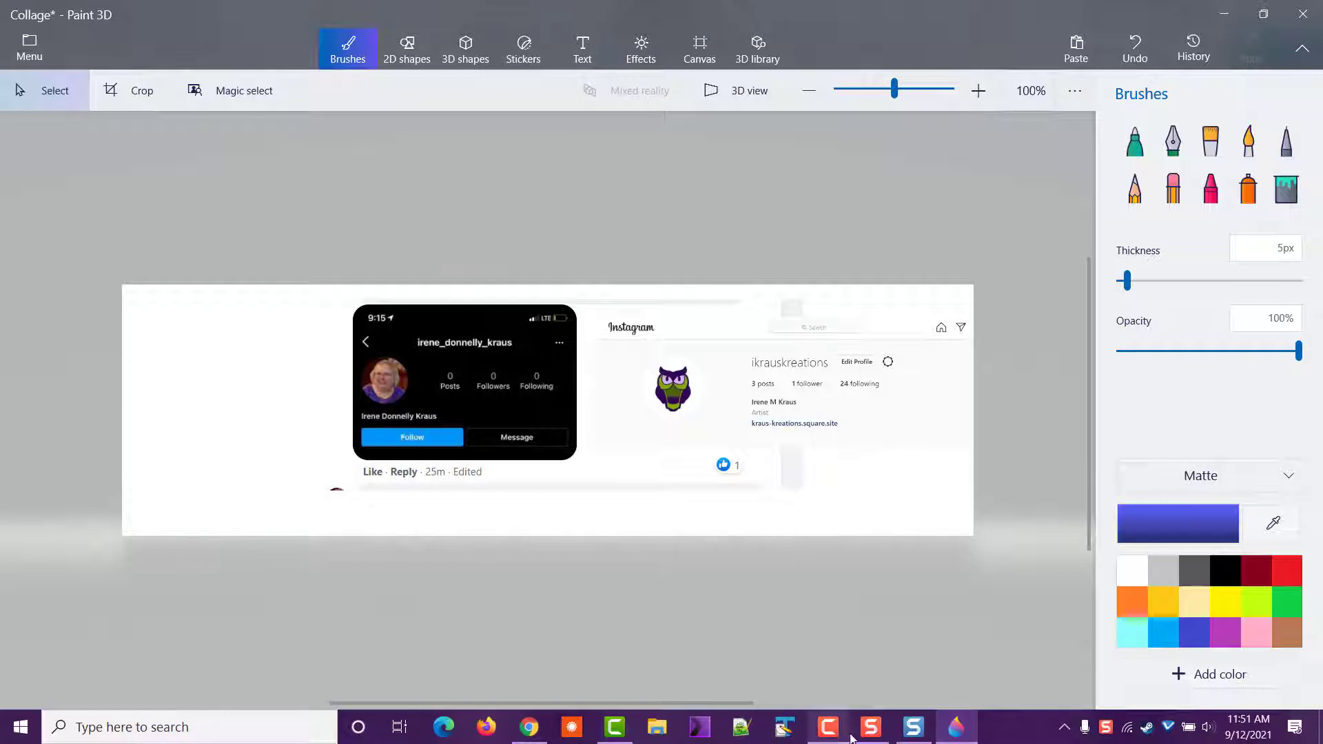
Switch to Snagit Editor and select the Kraus Kreations Facebook page capture
left_click(911, 729)
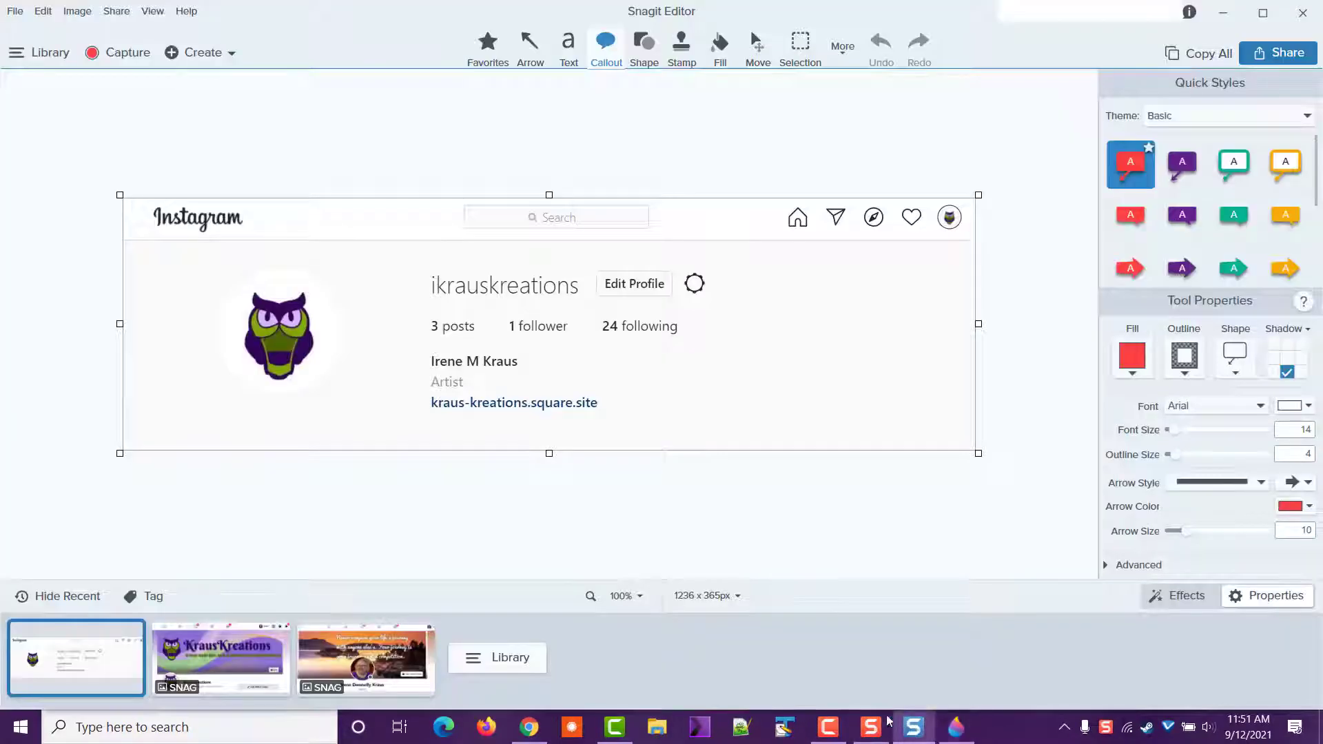
left_click(241, 648)
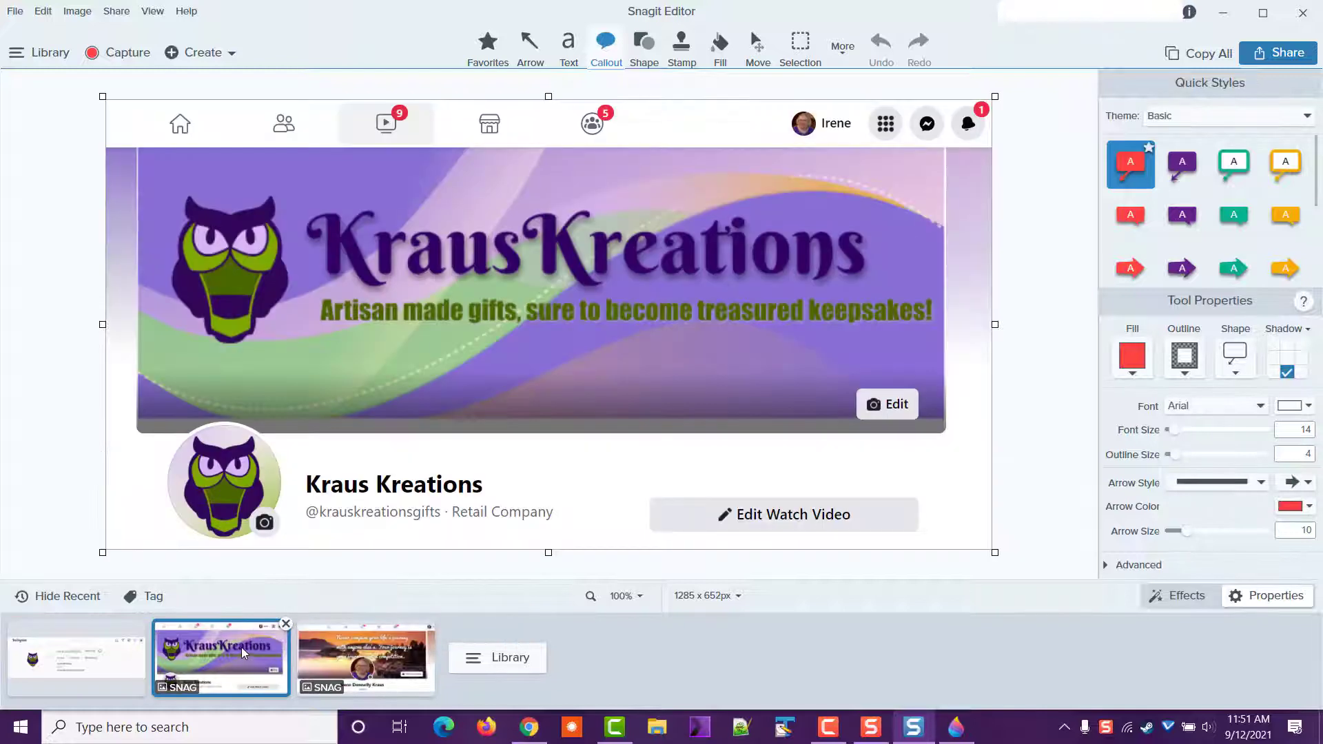
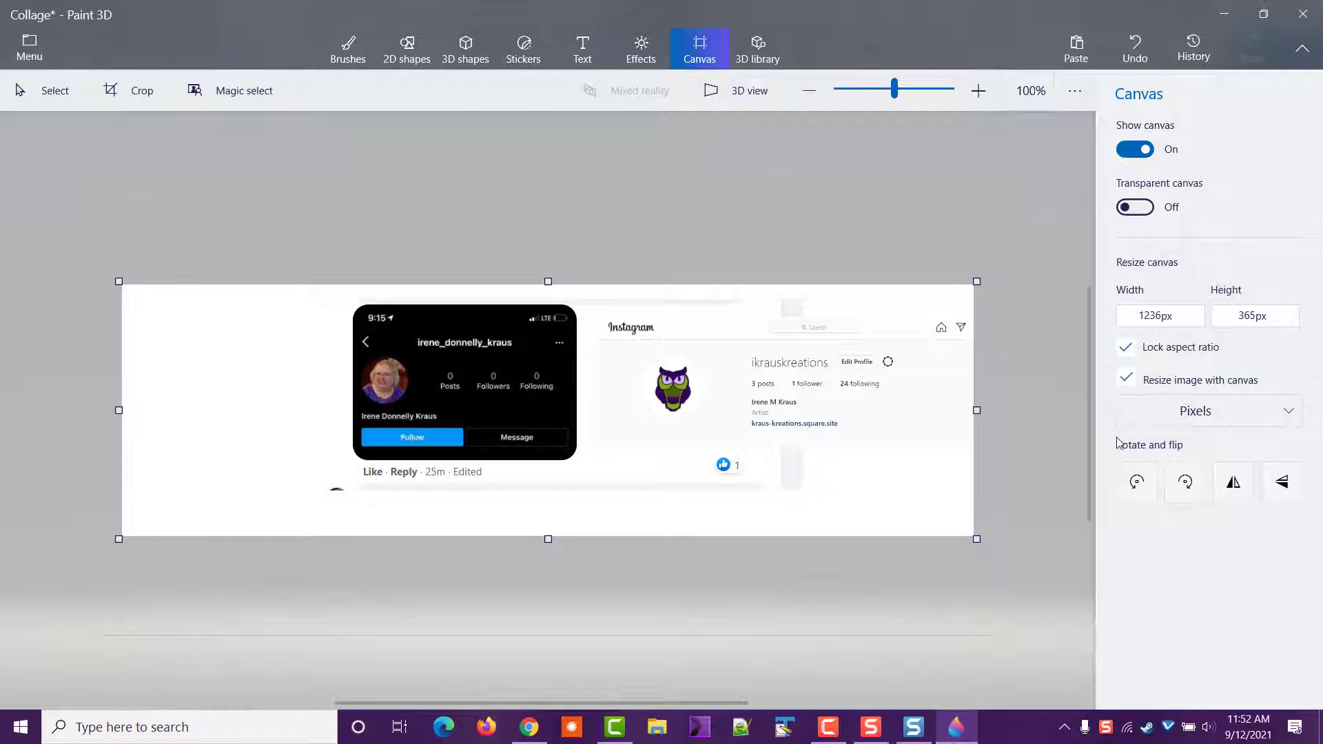
In Paint 3D, turn off resizing the image with the canvas and set the canvas height to 2400 px with the aspect ratio locked
left_click(1127, 378)
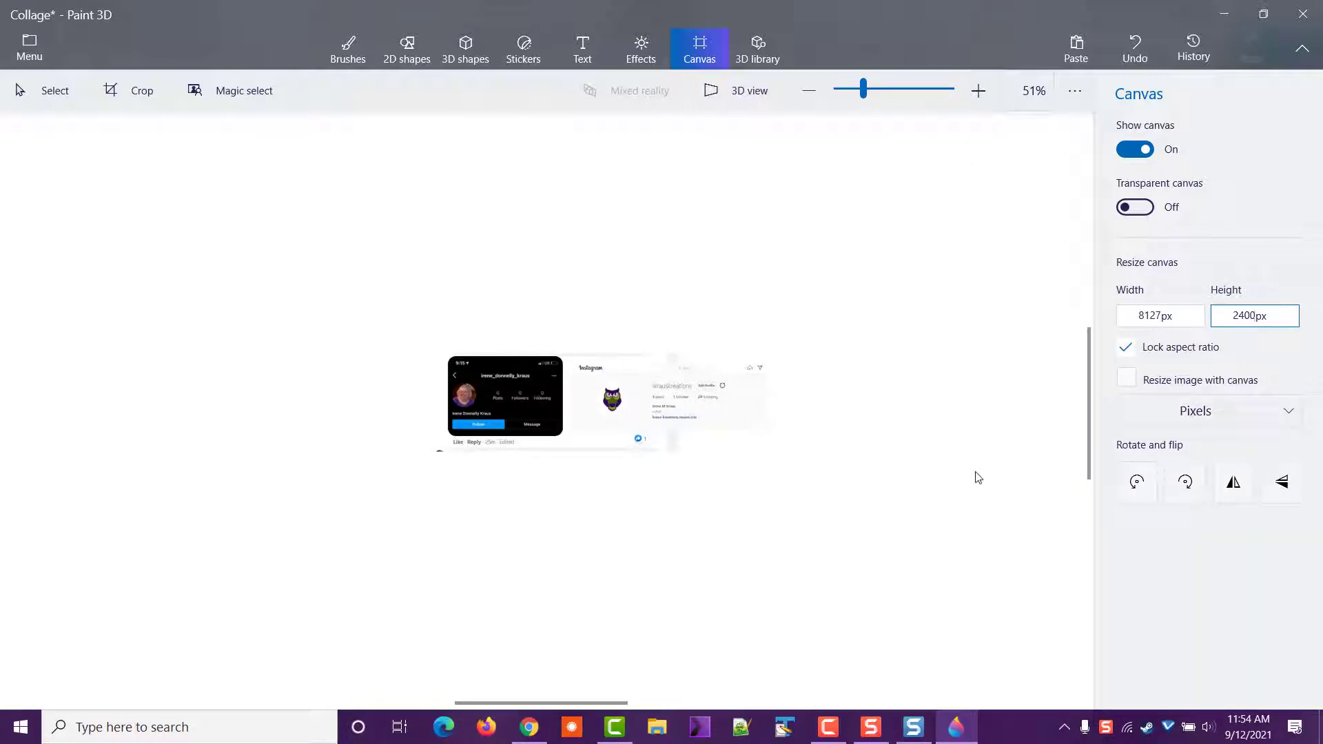
Paste the Kraus Kreations capture from Snagit Editor into the Paint 3D collage and place it below the two existing images
left_click(925, 731)
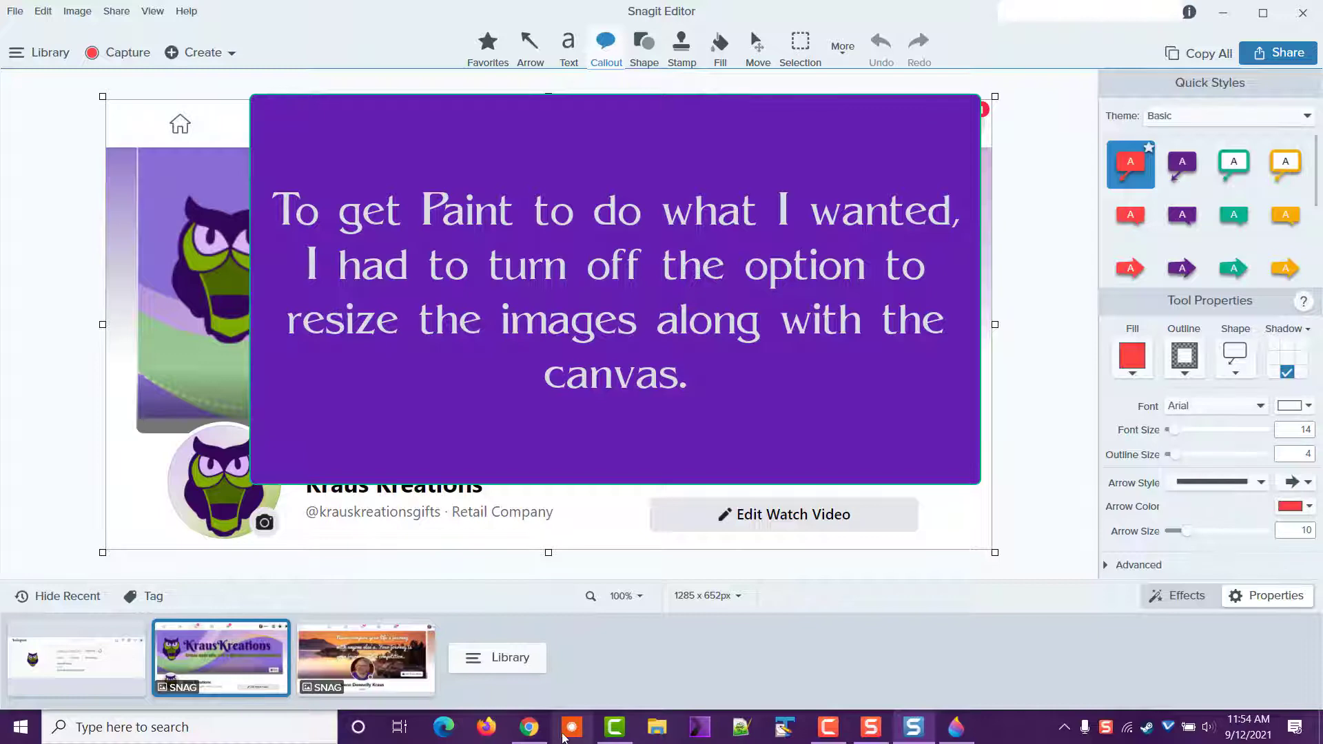
left_click(960, 729)
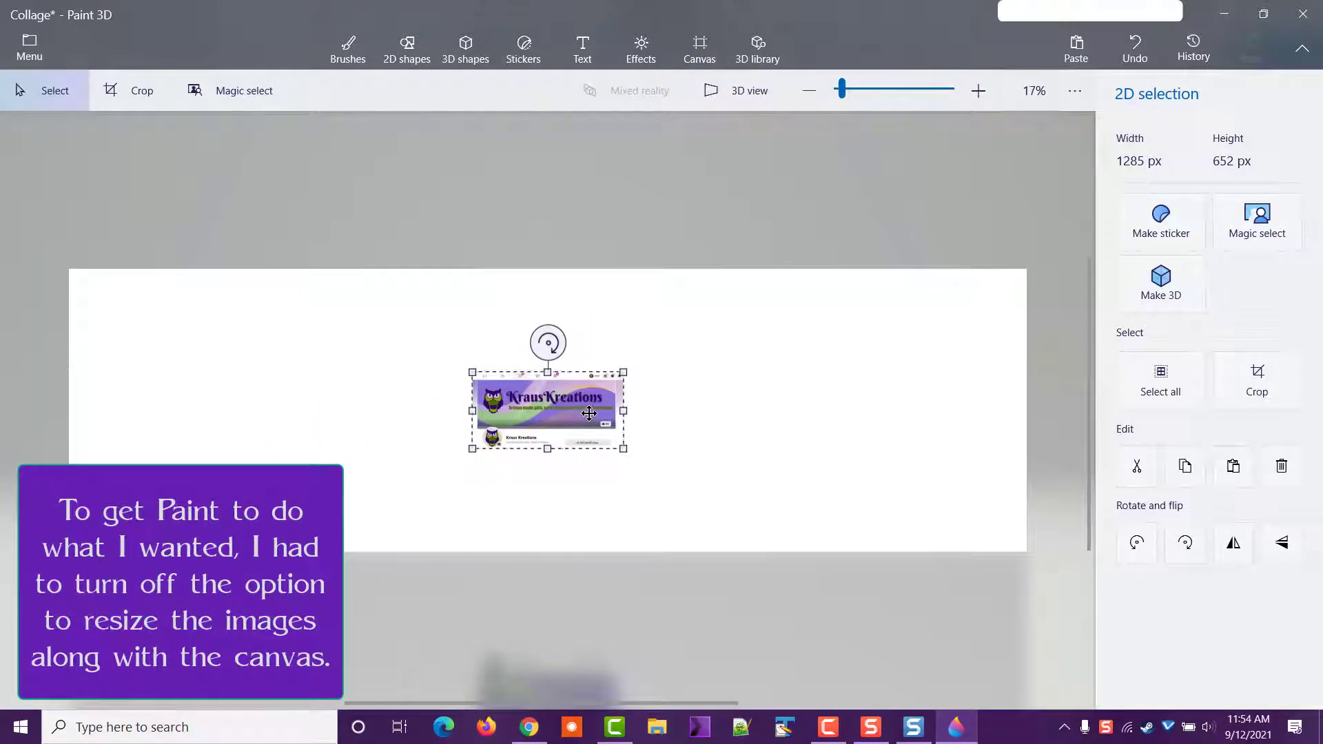
left_click_drag(591, 427, 620, 475)
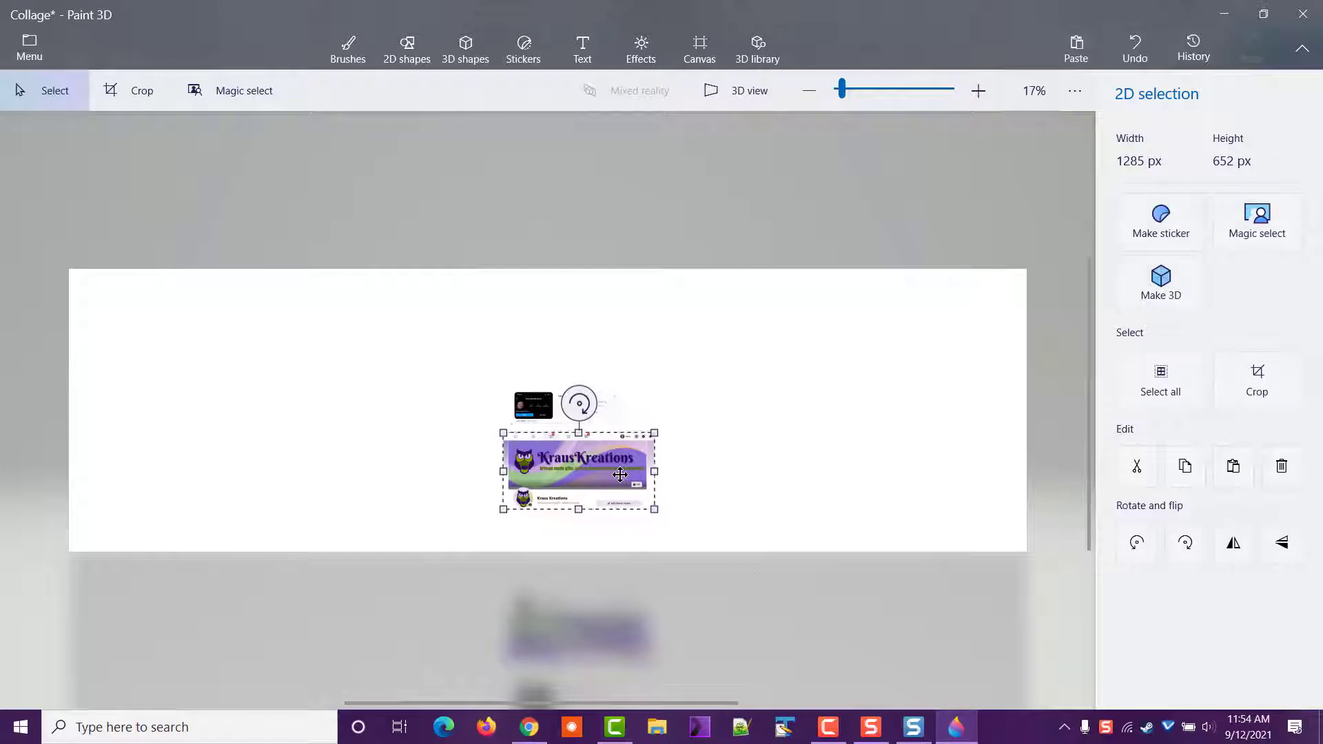
Copy the personal Facebook profile capture with the sunset lake cover in Snagit Editor
left_click(920, 731)
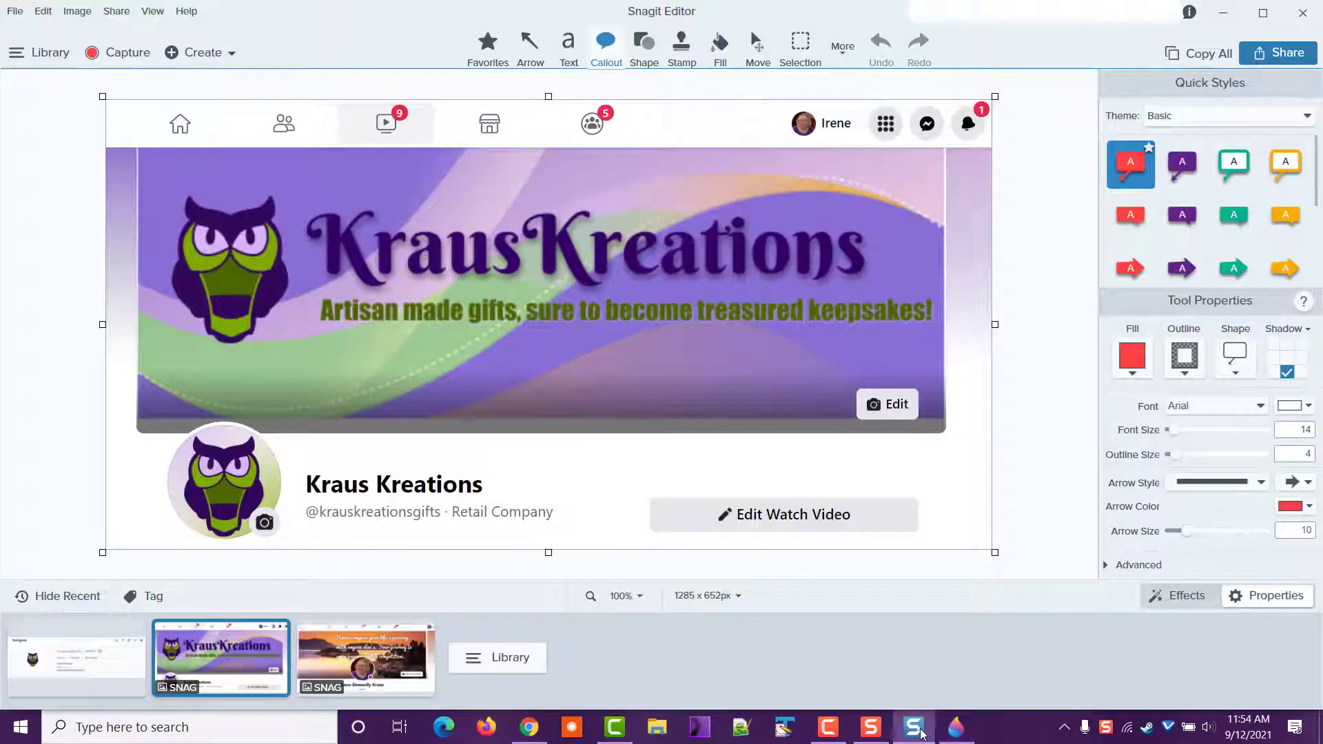
left_click(404, 650)
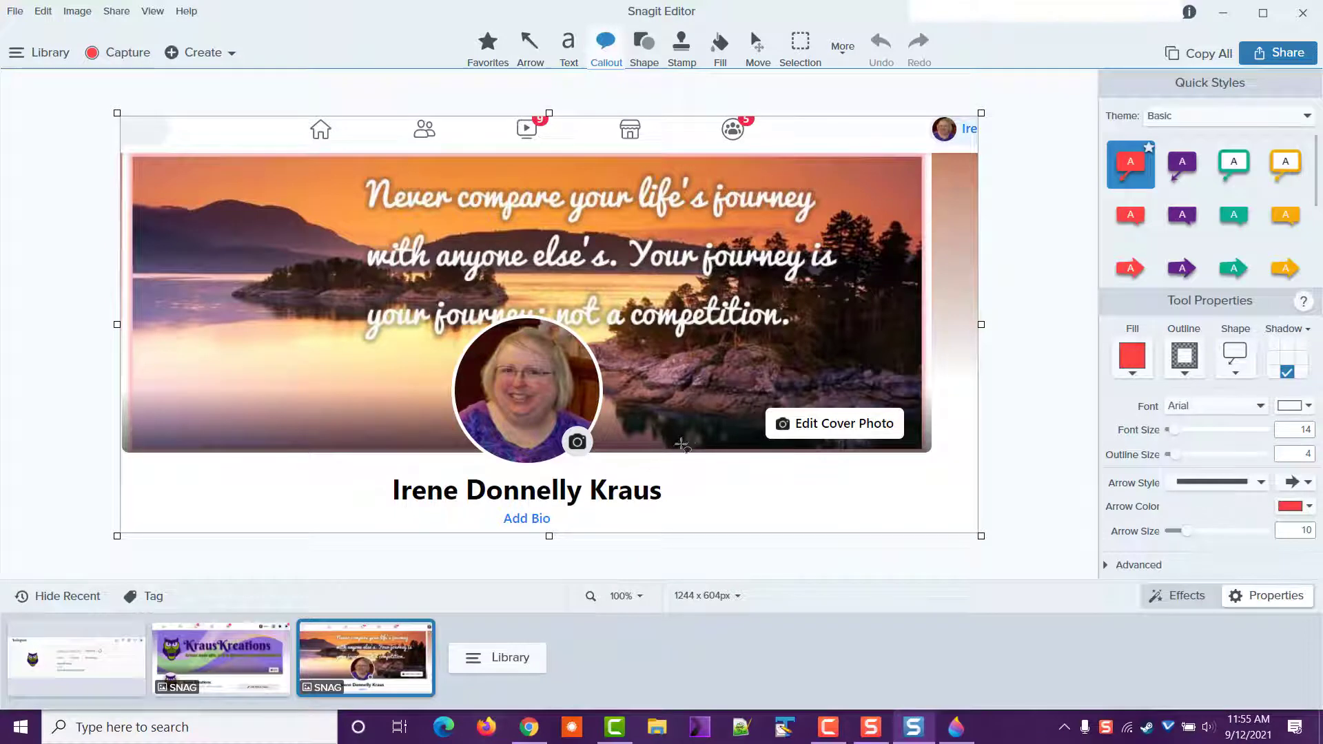
right_click(691, 417)
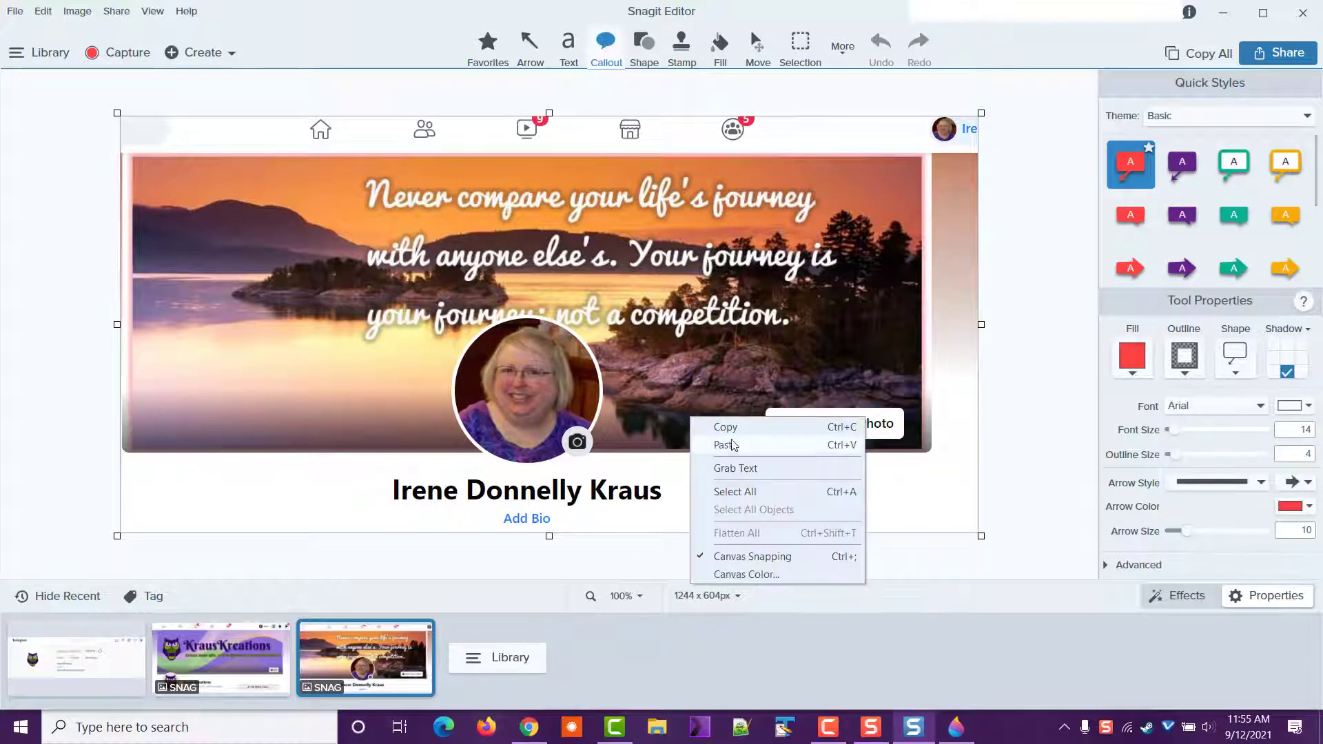
left_click(756, 428)
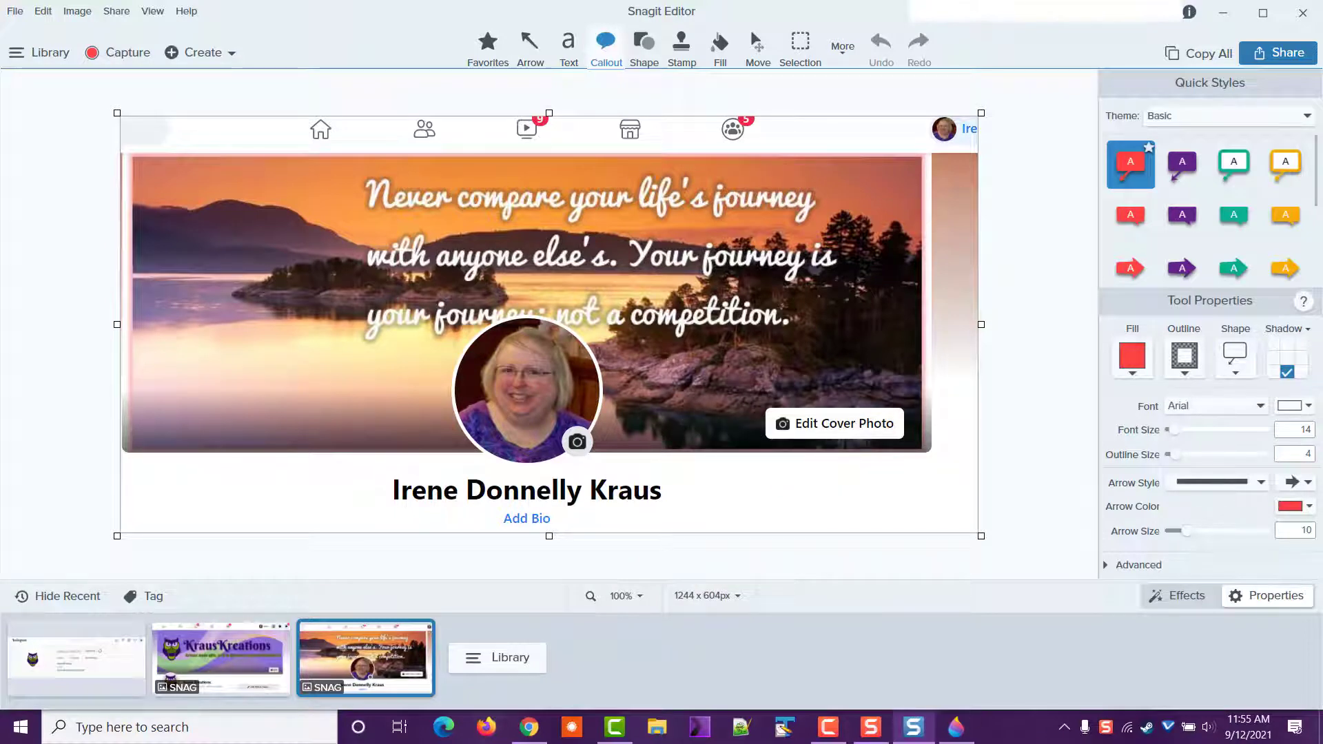
Switch to Paint 3D, paste the personal Facebook profile capture into the collage, and place it to the right of the existing images
left_click(974, 730)
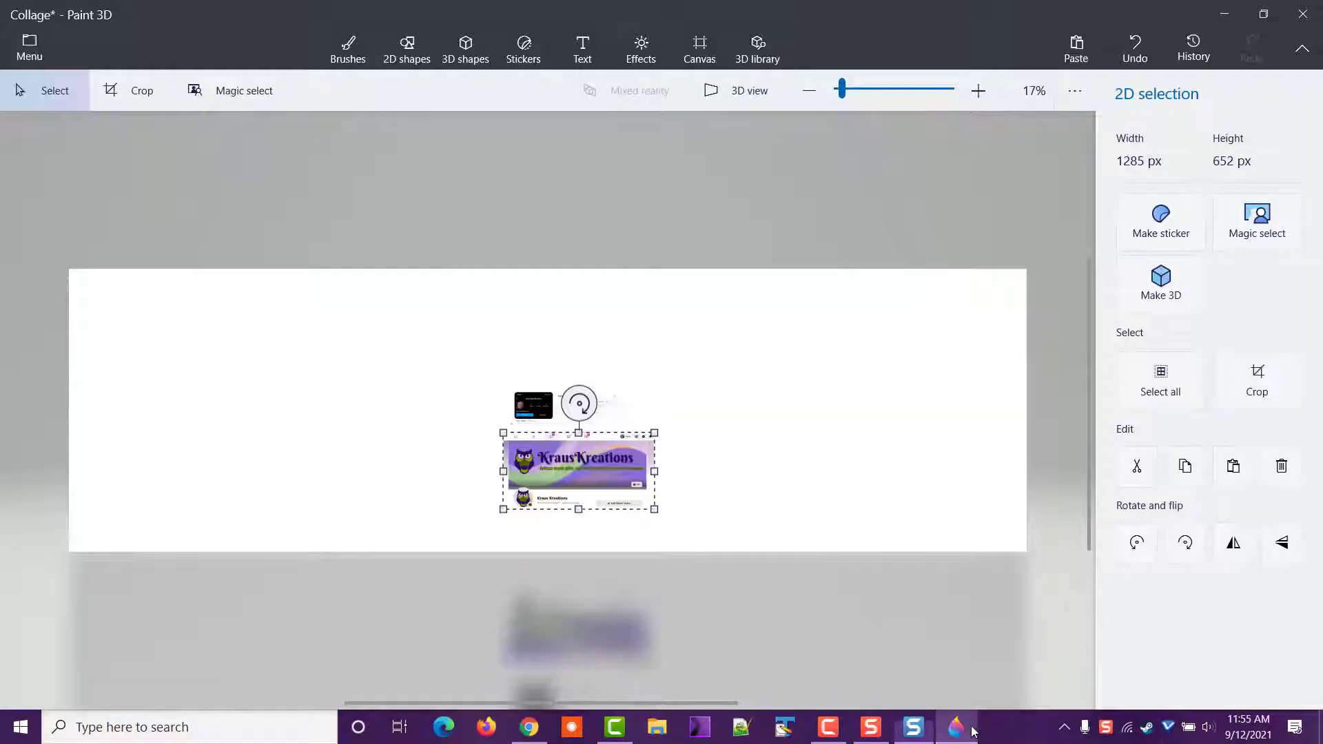
left_click(731, 517)
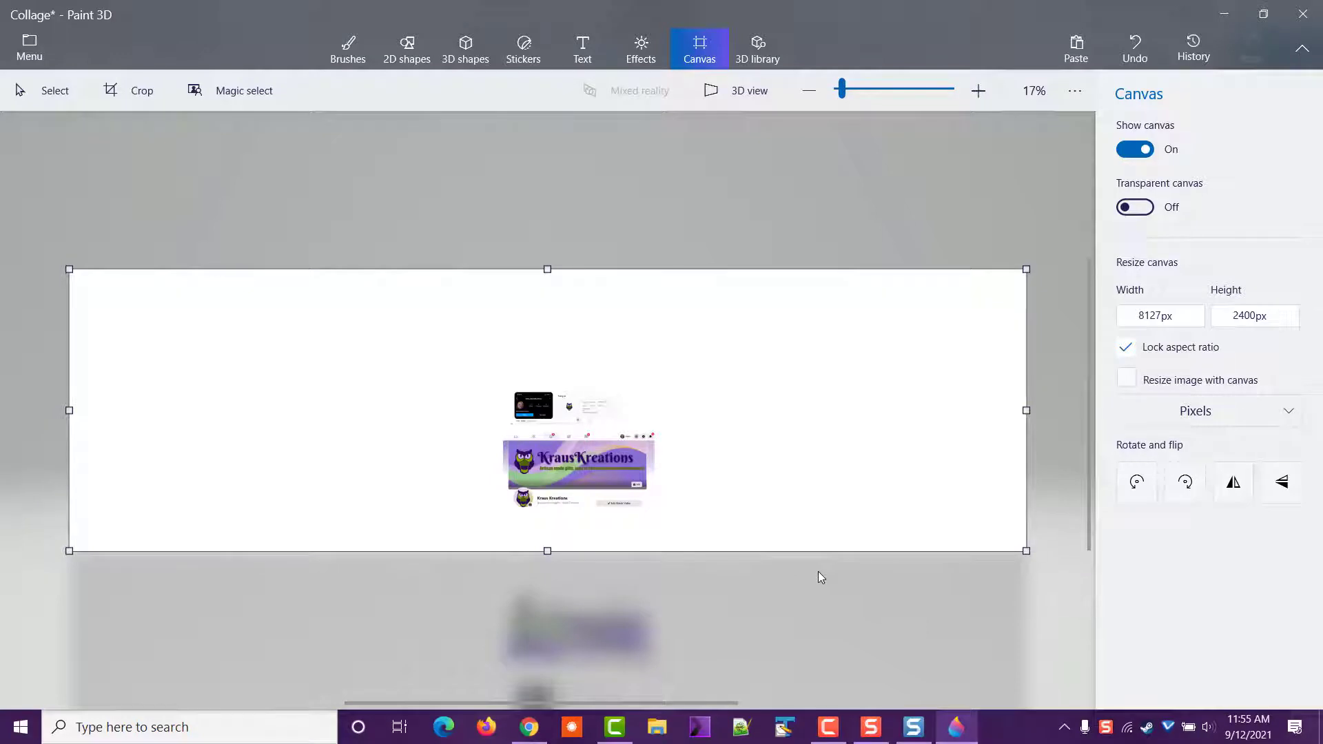
key("ctrl+v")
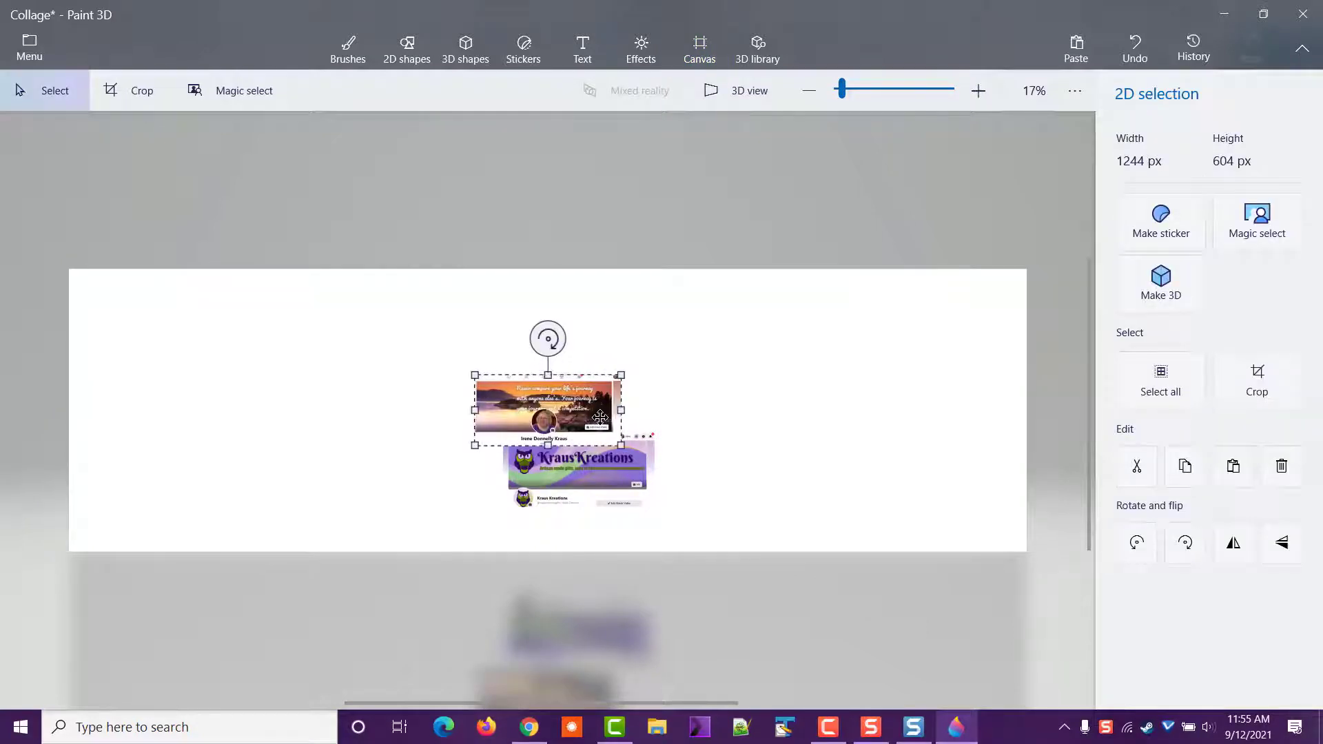
left_click_drag(600, 417, 792, 422)
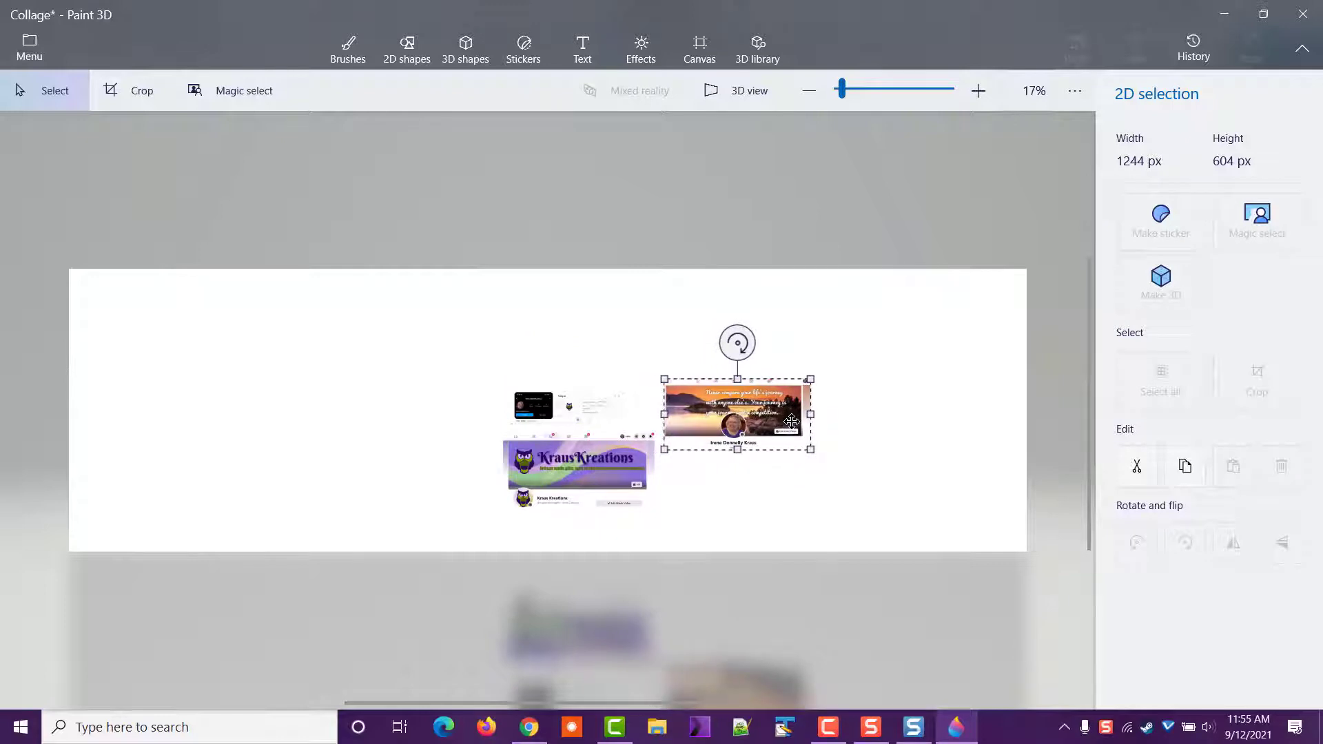
left_click_drag(792, 421, 792, 422)
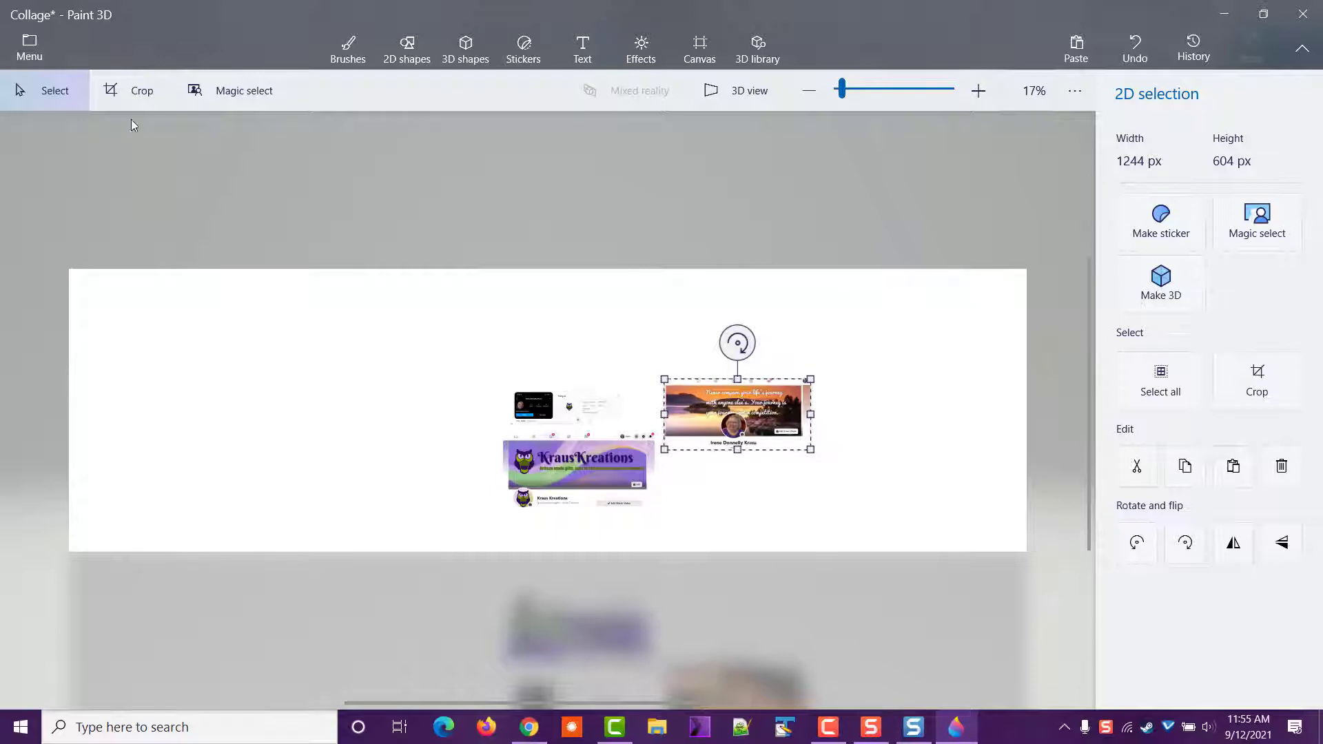
left_click(870, 522)
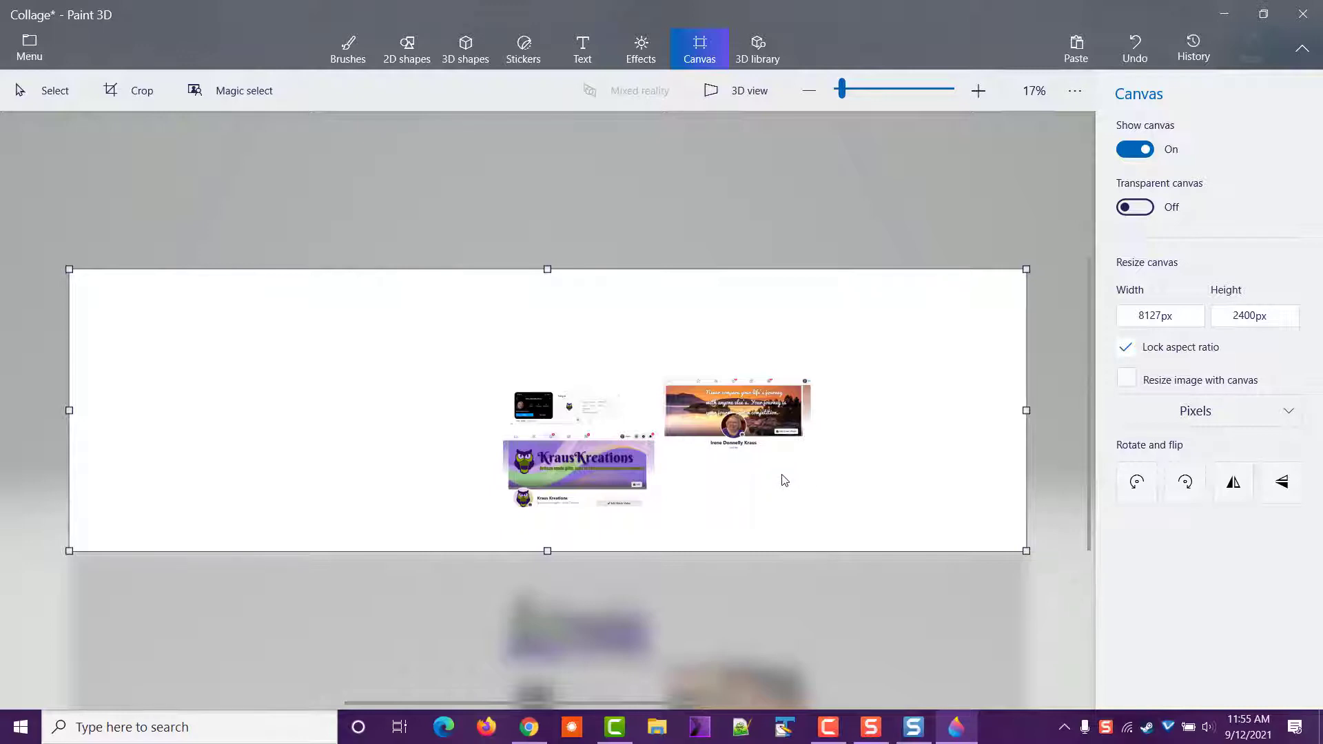
Crop the canvas to 2882 × 1348 px, trimming the empty white area around the four captures
left_click(137, 101)
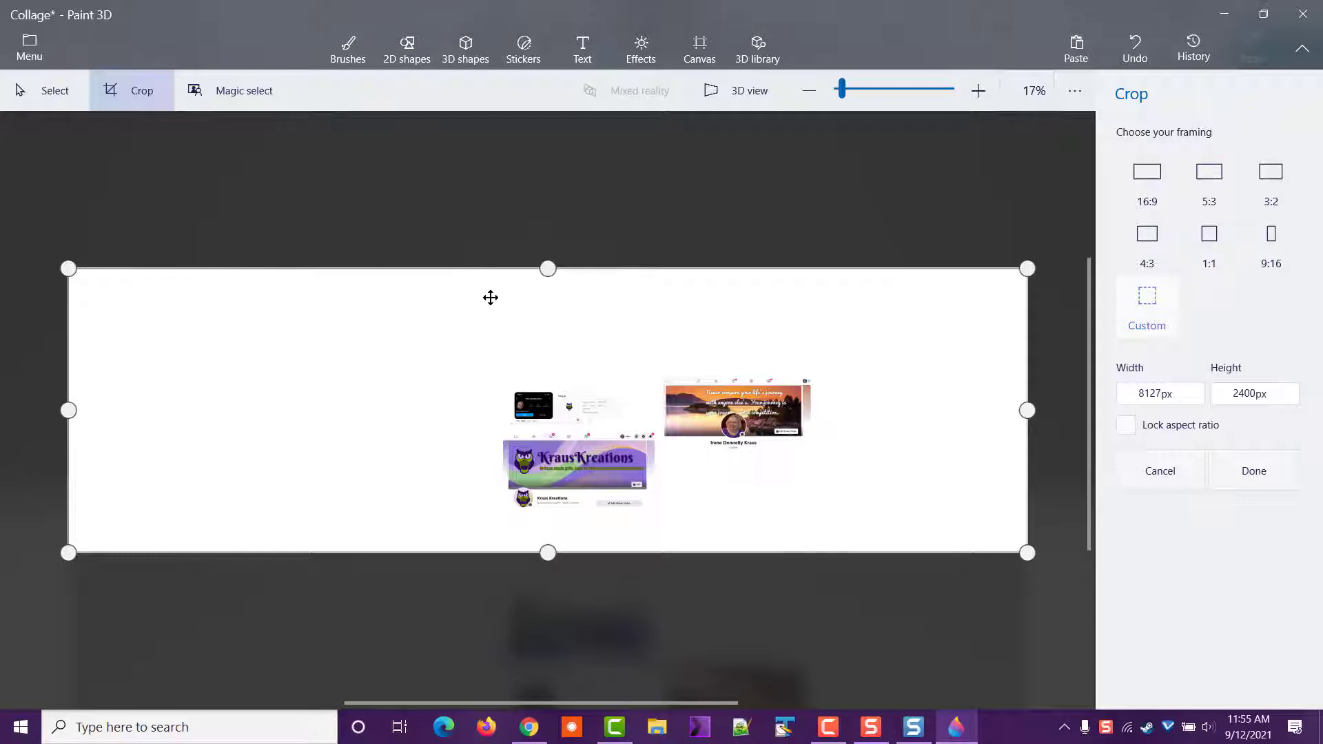
left_click_drag(546, 268, 549, 368)
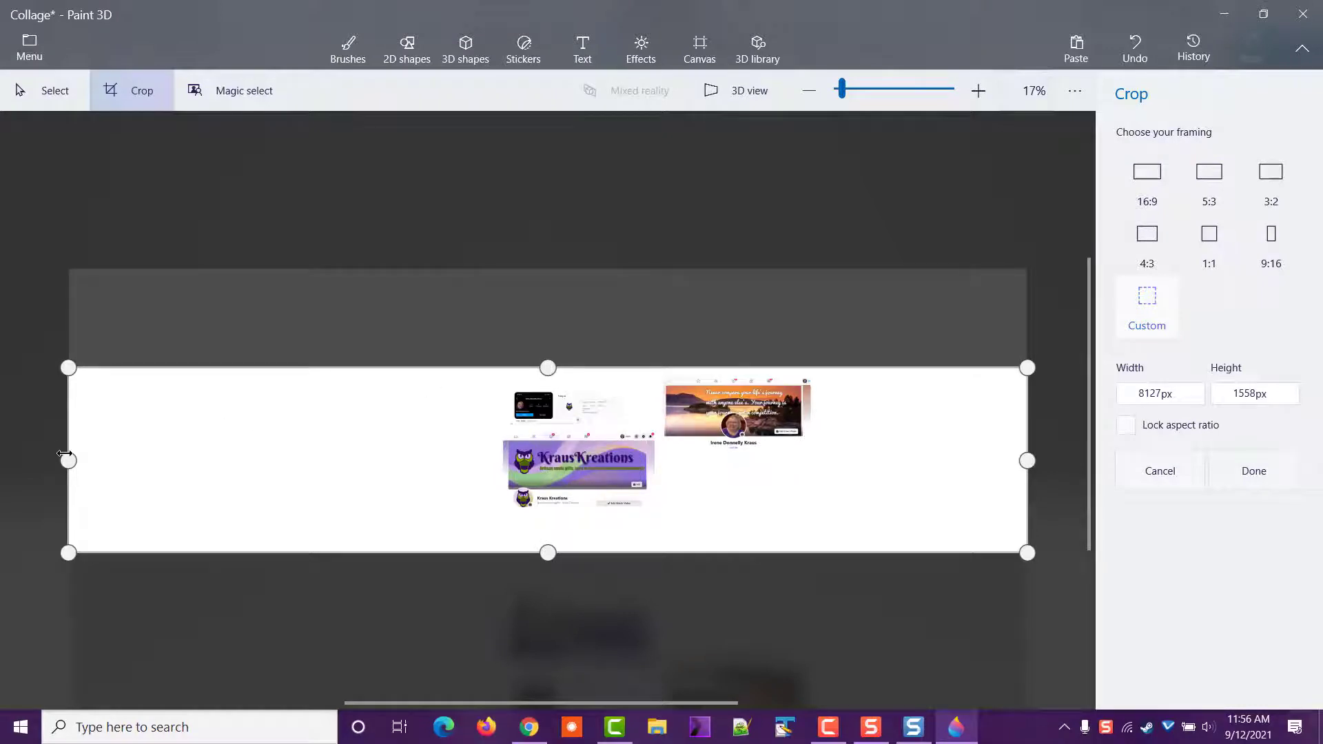
left_click_drag(71, 461, 491, 461)
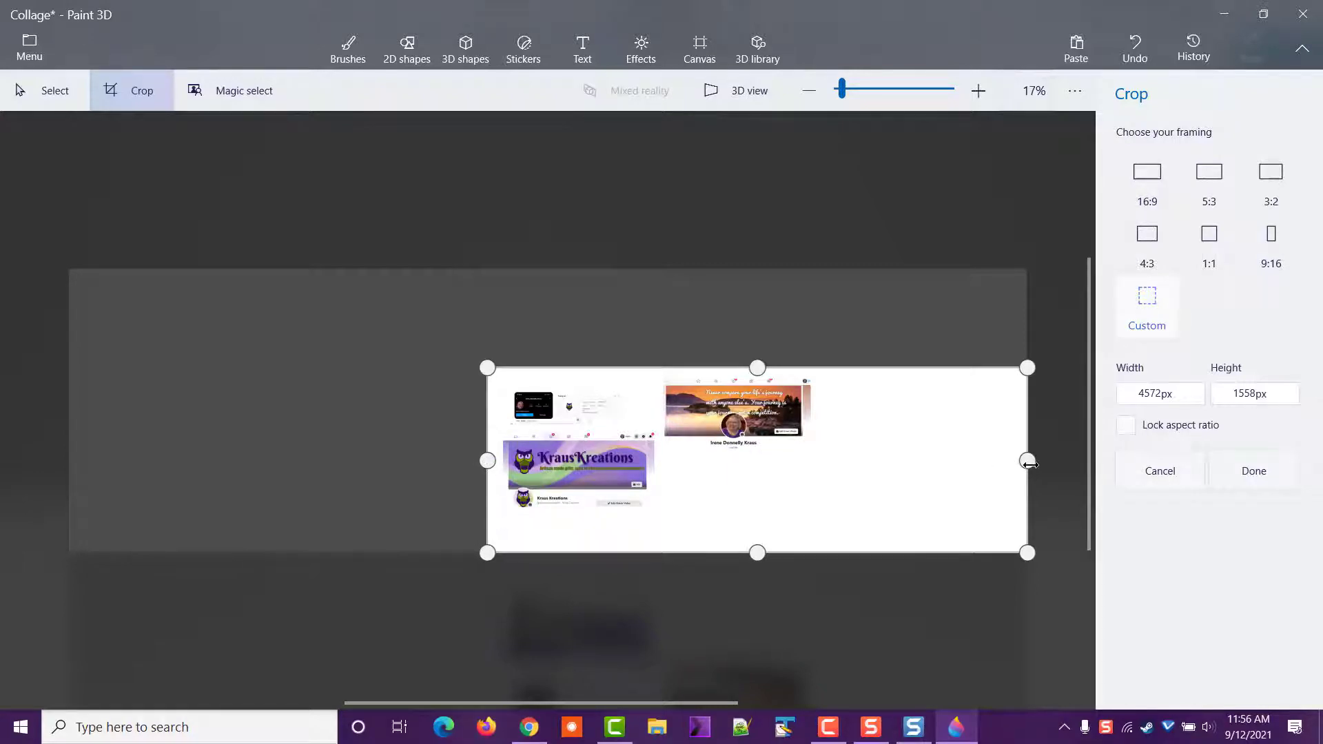
left_click_drag(1026, 461, 830, 501)
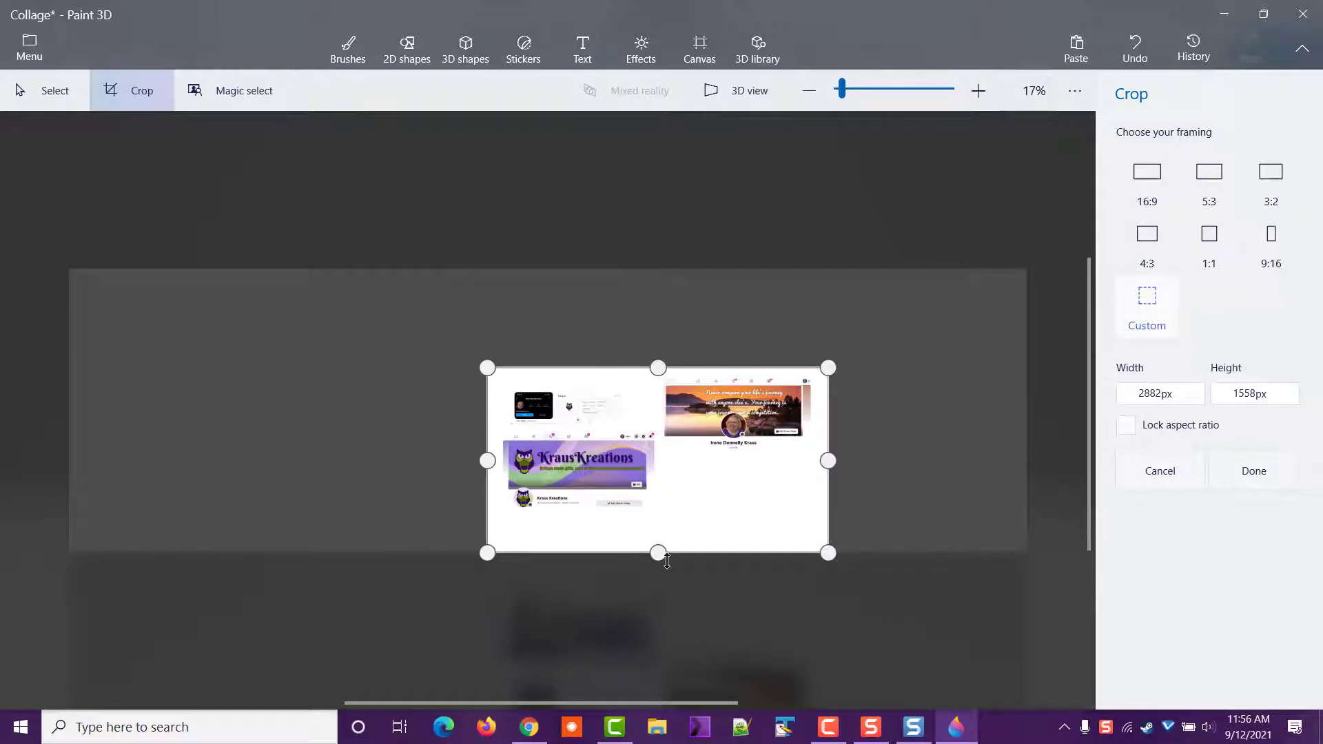
left_click_drag(666, 560, 669, 534)
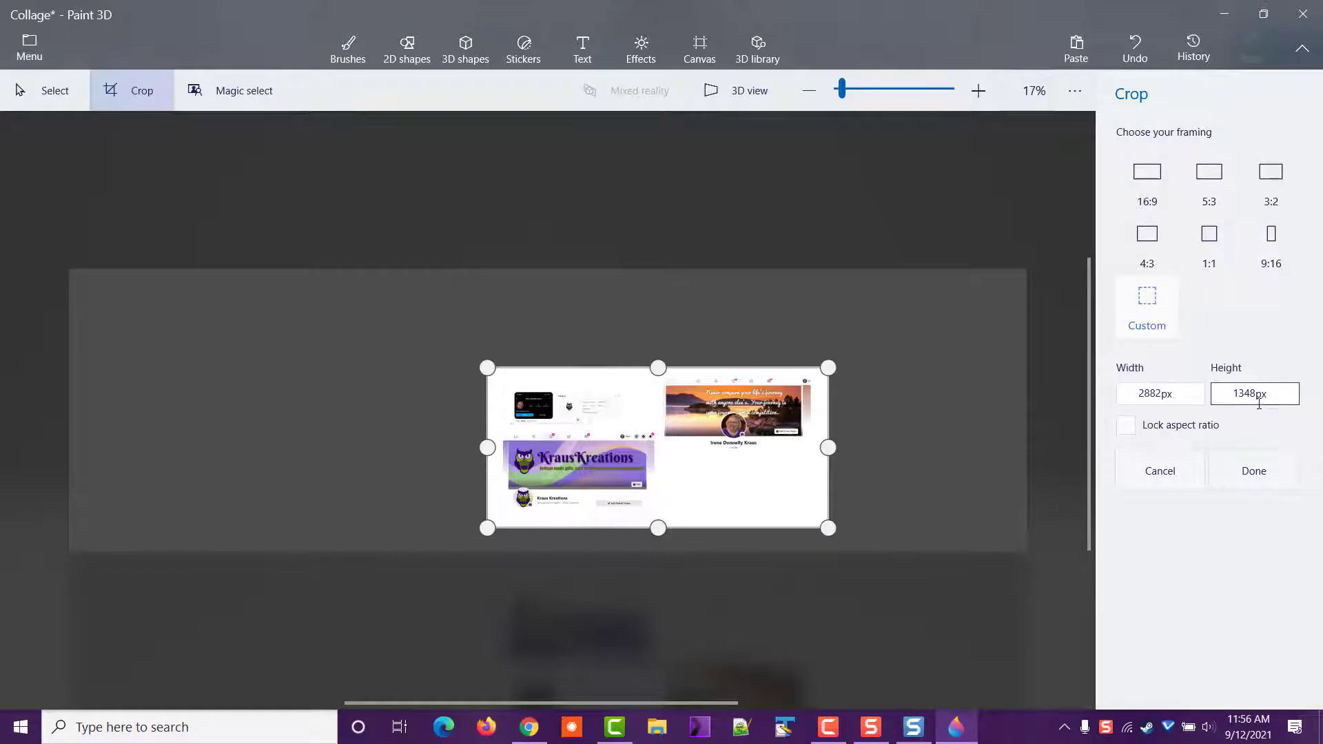
left_click(1256, 479)
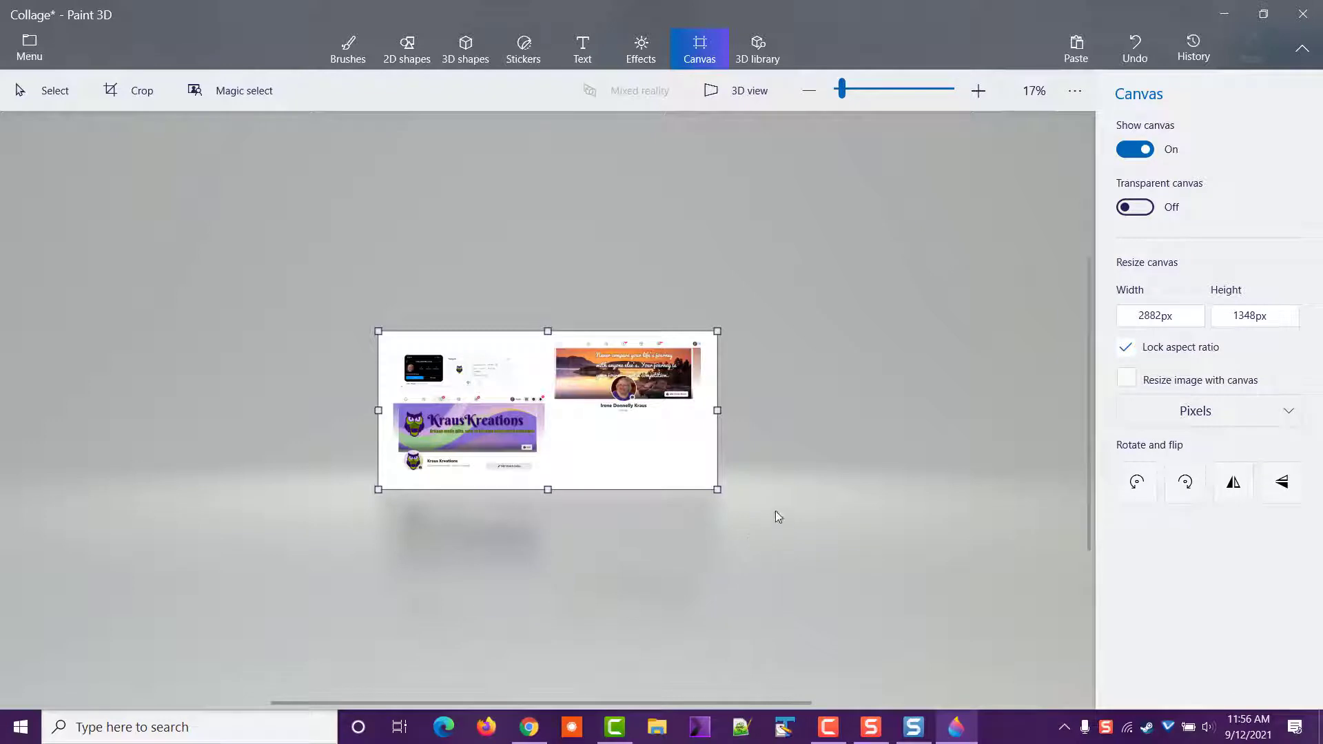
Draw a black 10 px horizontal line between the two small Instagram images and the Kraus Kreations capture
scroll(701, 478, "up", 1)
scroll(700, 478, "up", 1)
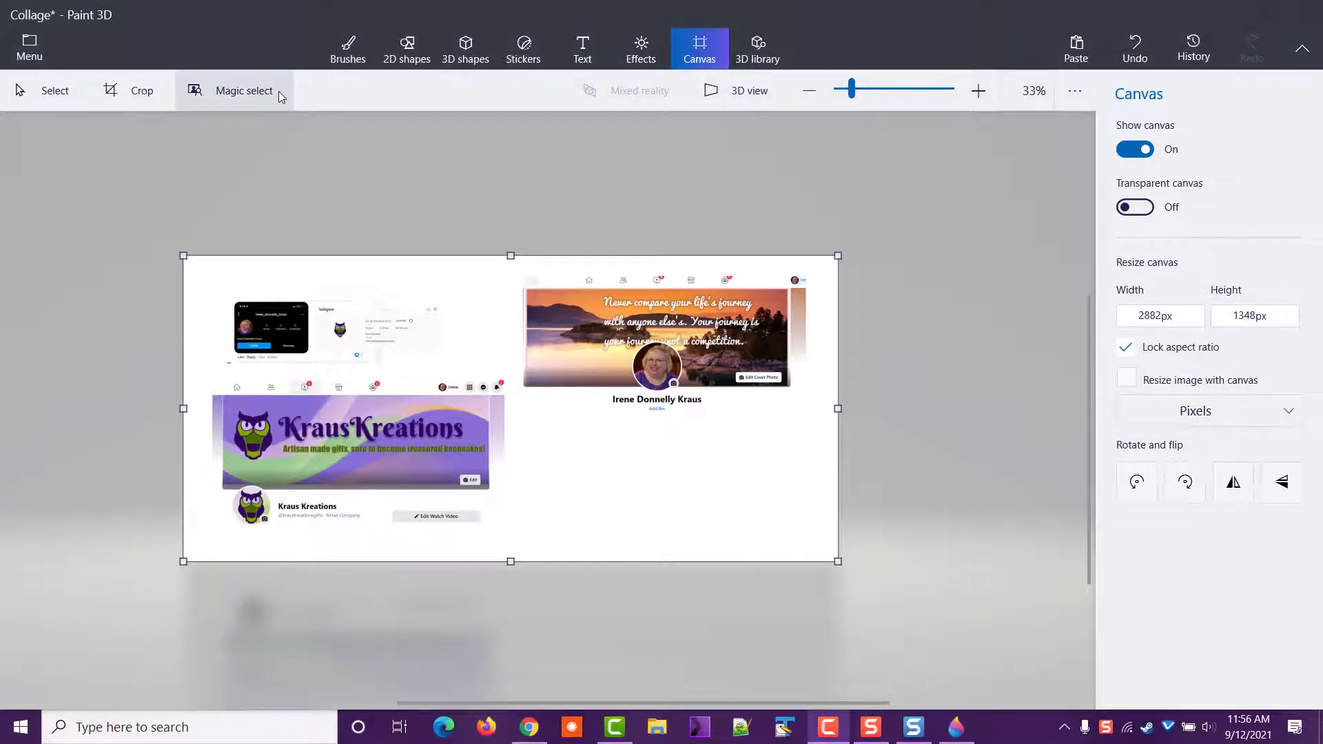
left_click(349, 57)
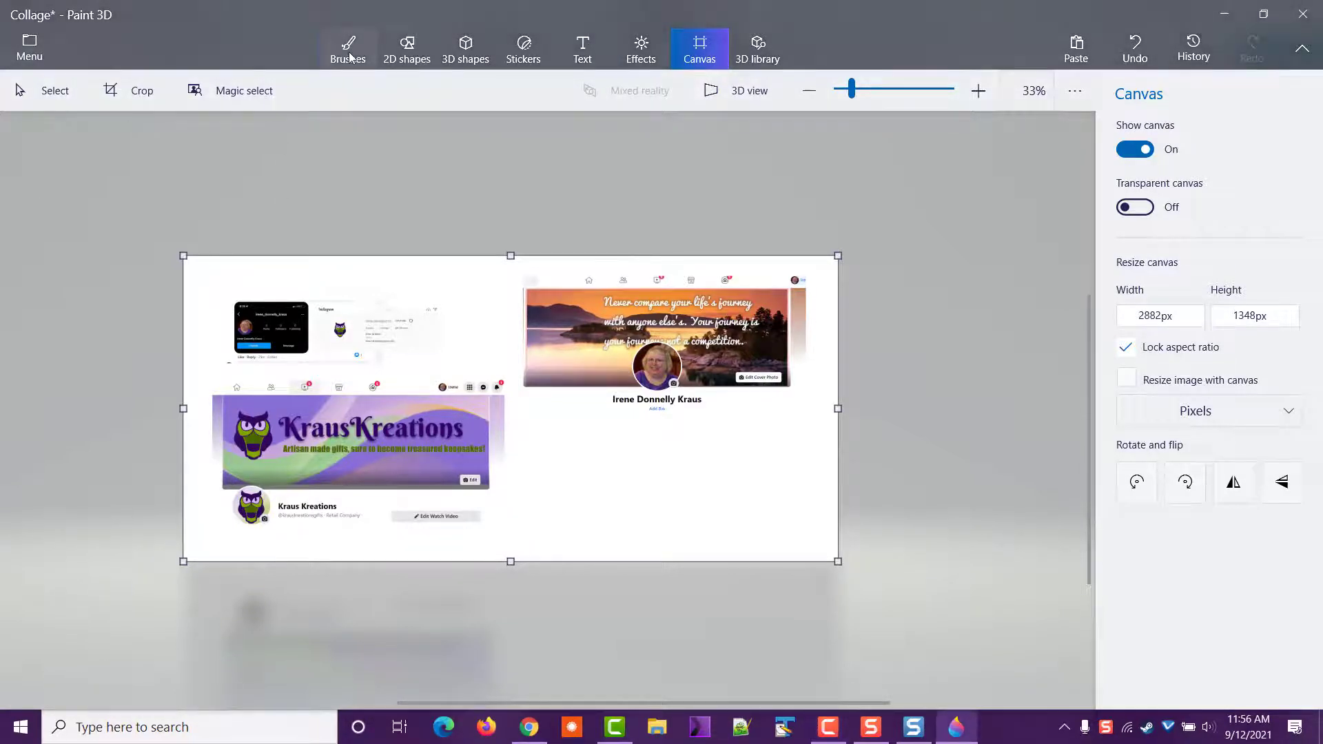
left_click(403, 52)
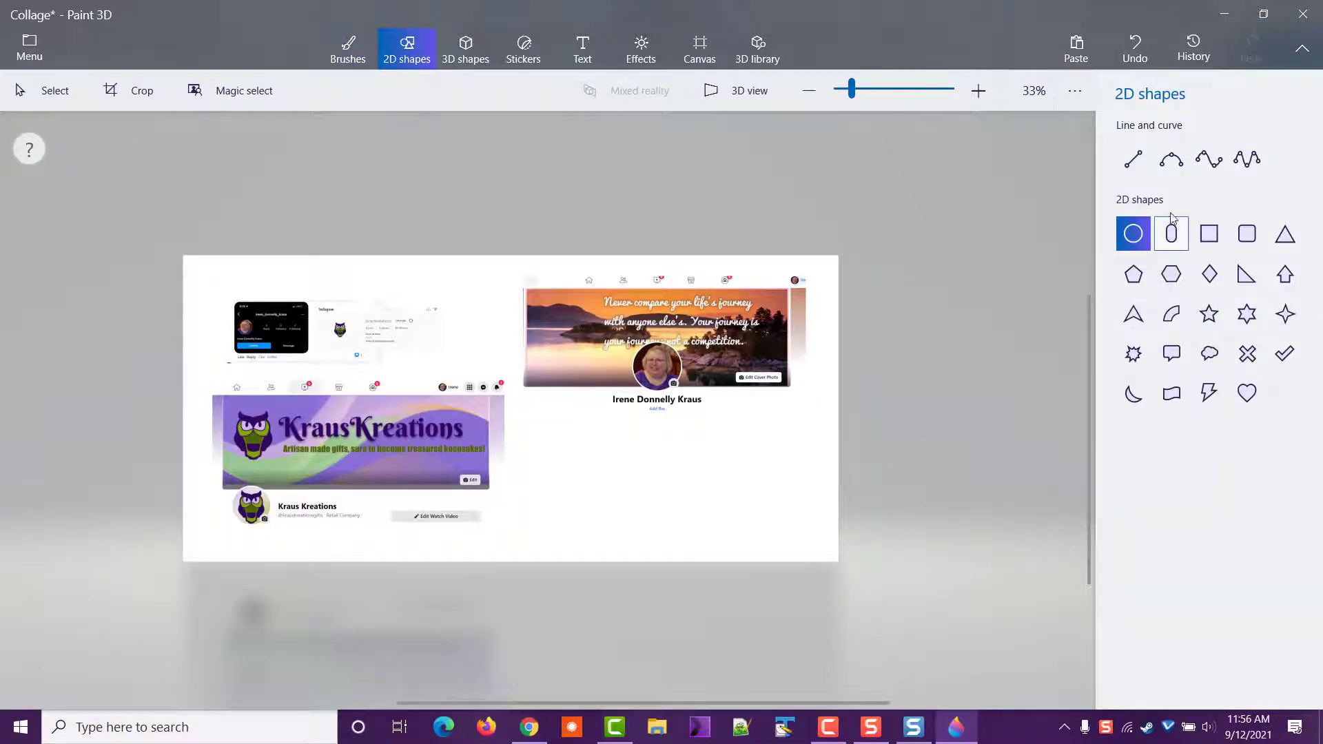
left_click(1134, 163)
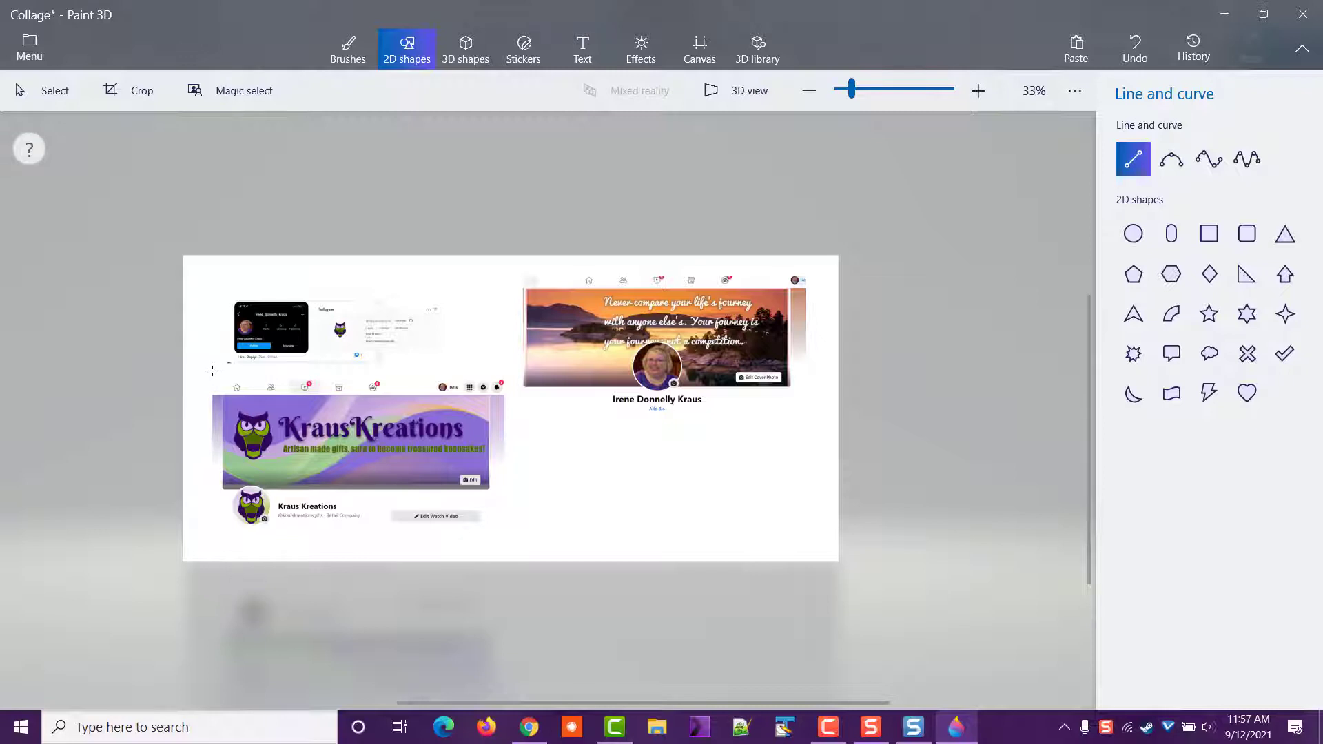
left_click_drag(212, 371, 514, 371)
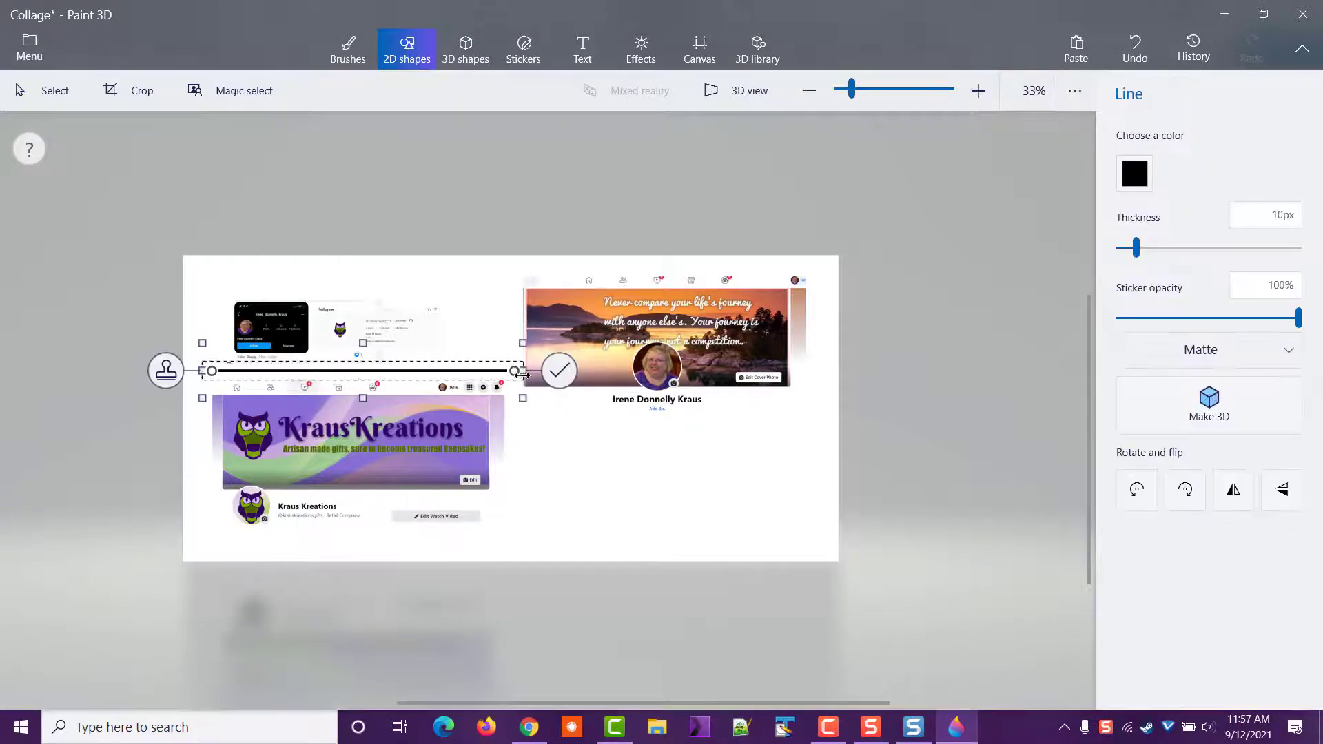
left_click(561, 438)
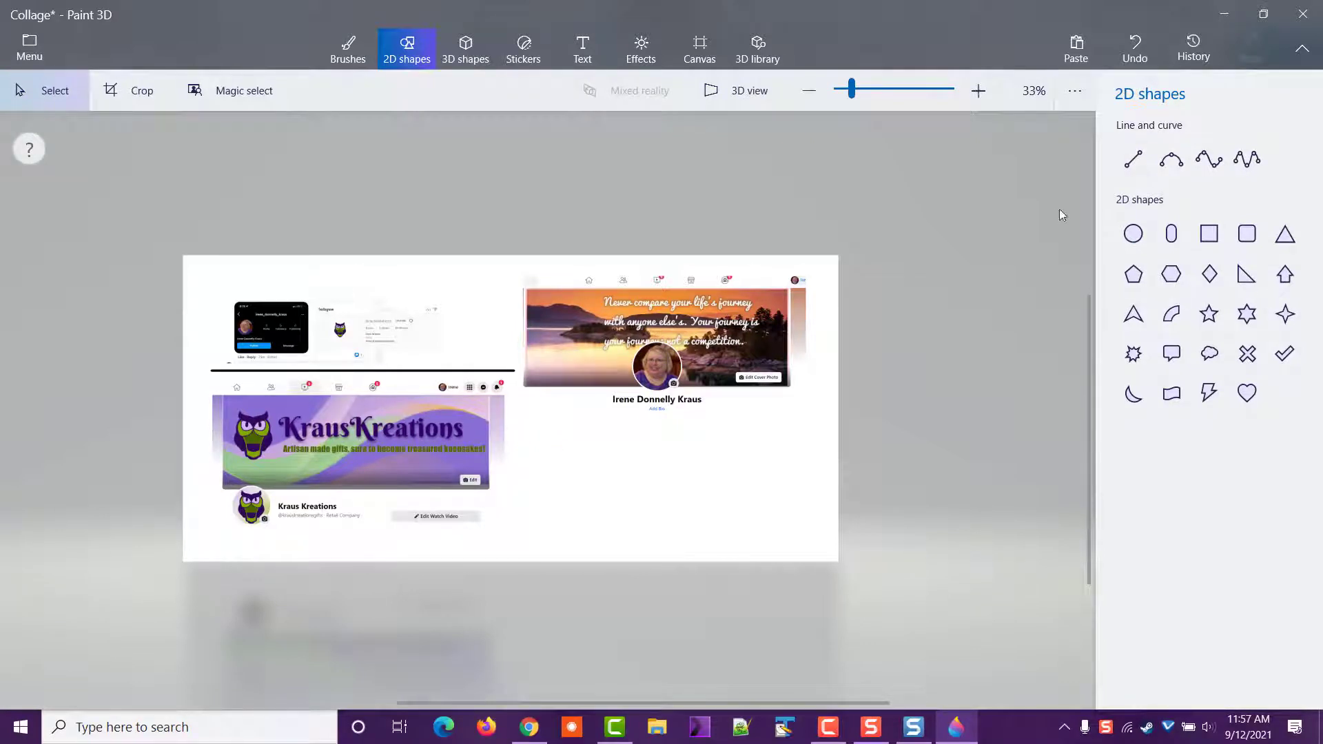
Draw a black 10 px vertical line between the two Instagram images, ending at the horizontal divider
left_click(1139, 159)
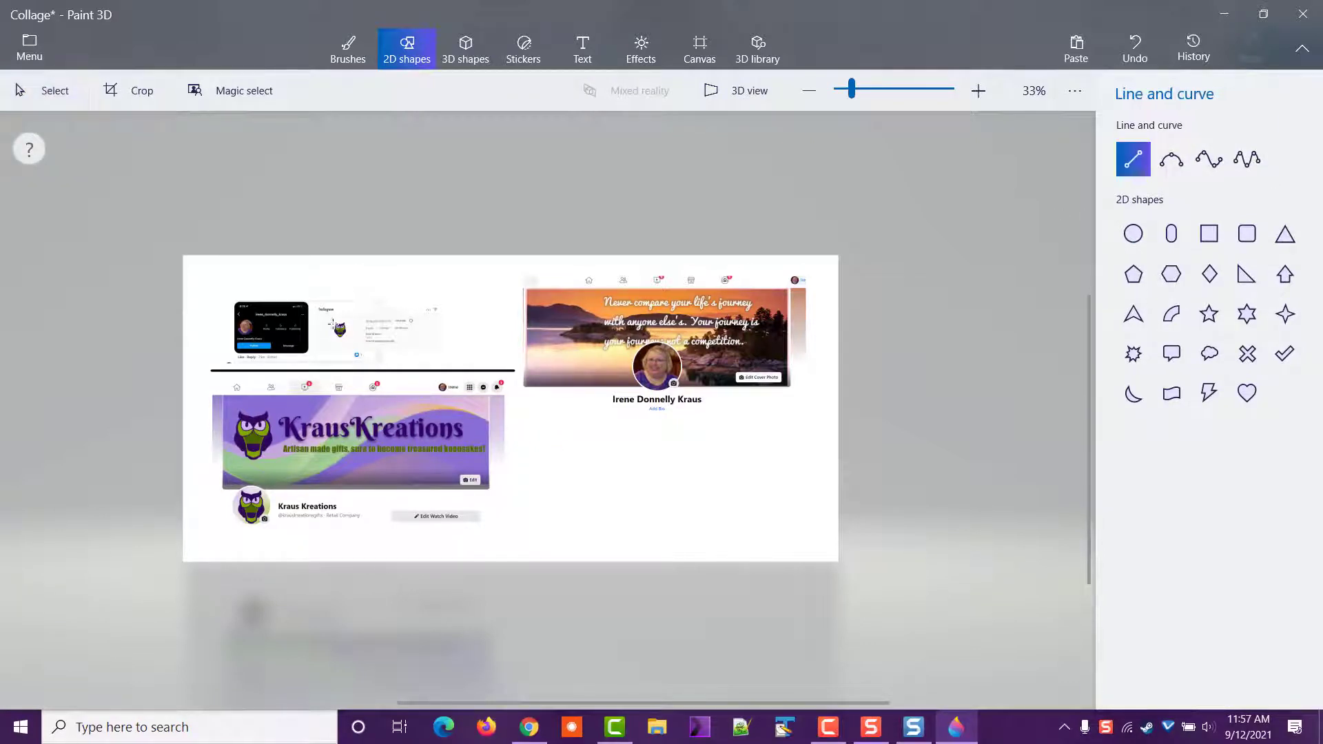
mouse_move(310, 280)
left_mouse_down()
mouse_move(311, 383)
mouse_move(310, 370)
left_mouse_up()
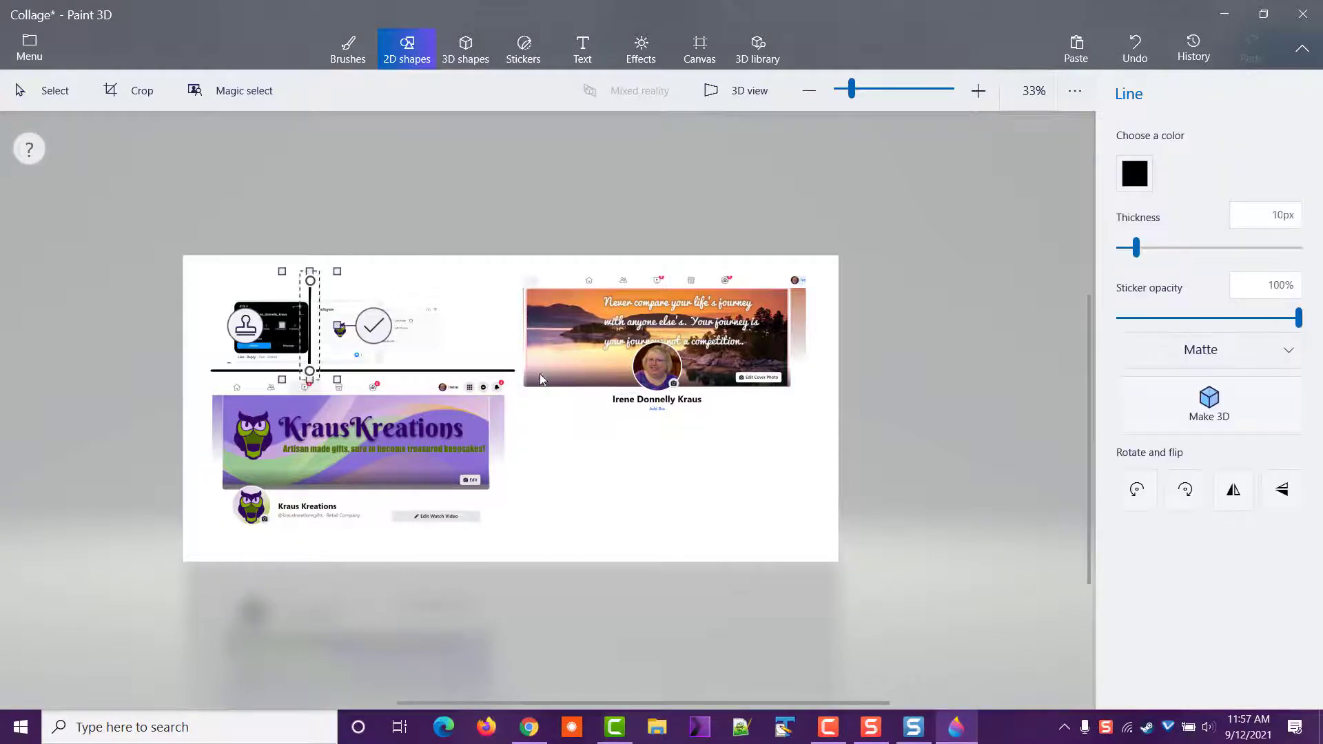
left_click(710, 480)
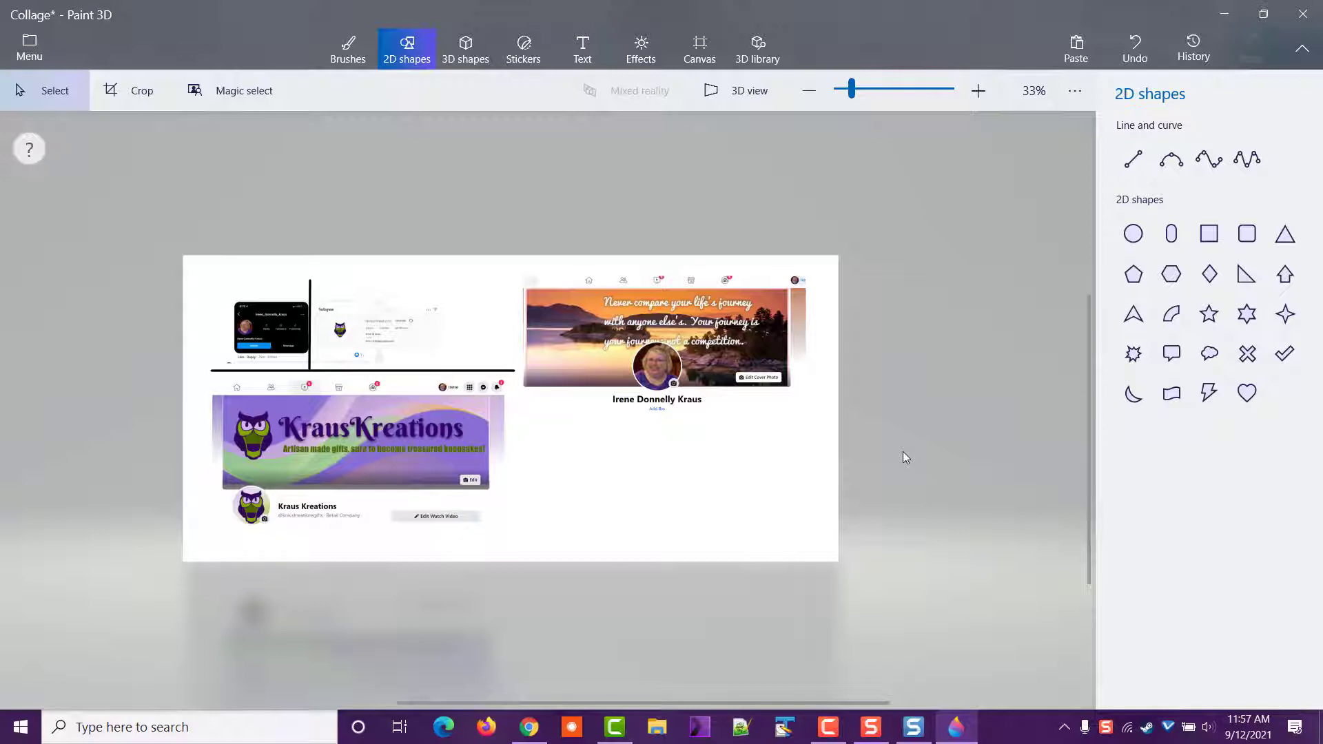
left_click(1140, 327)
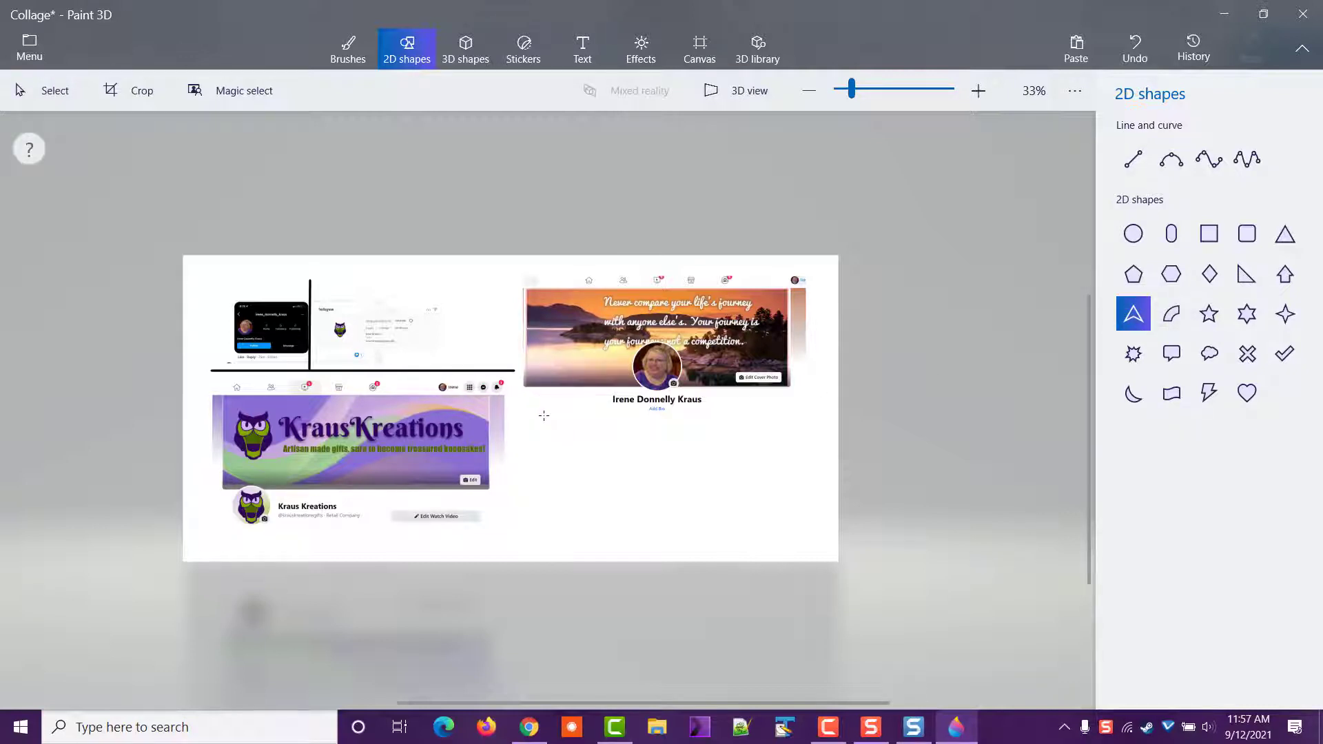
left_click_drag(547, 418, 410, 335)
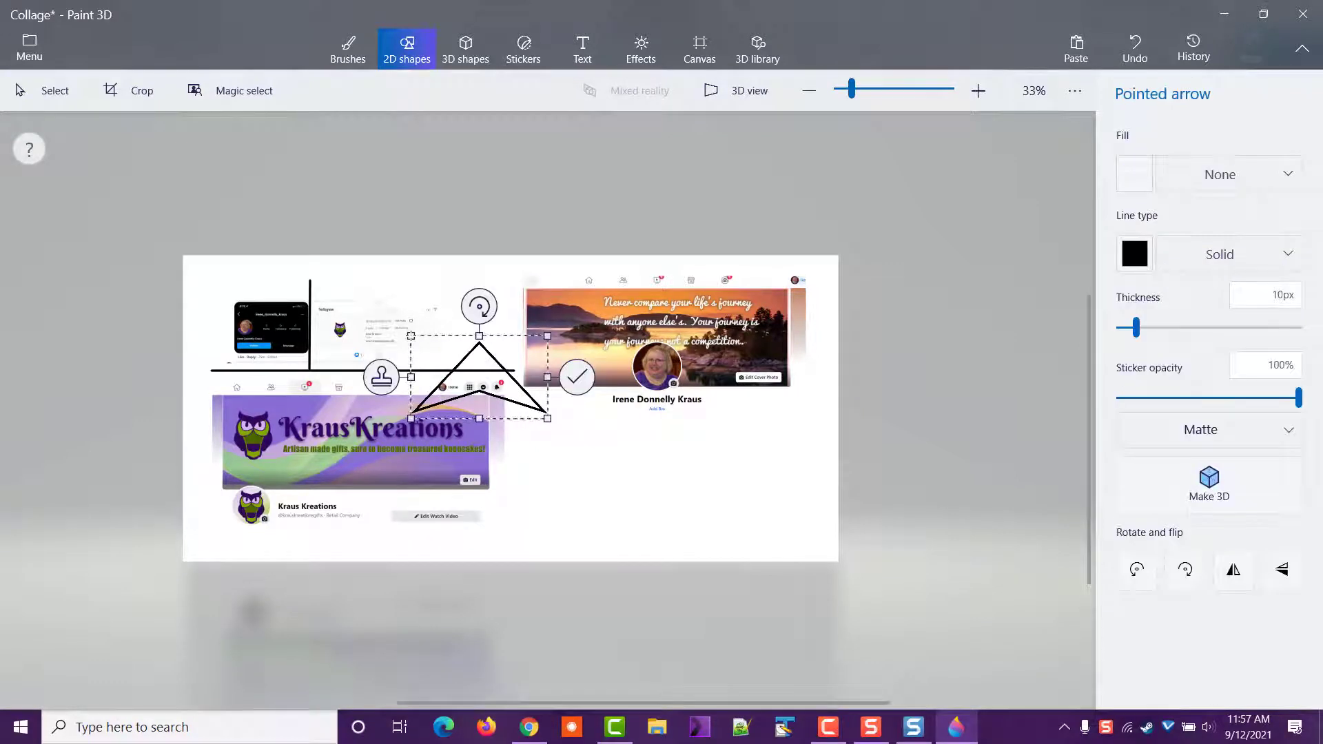
key("Delete")
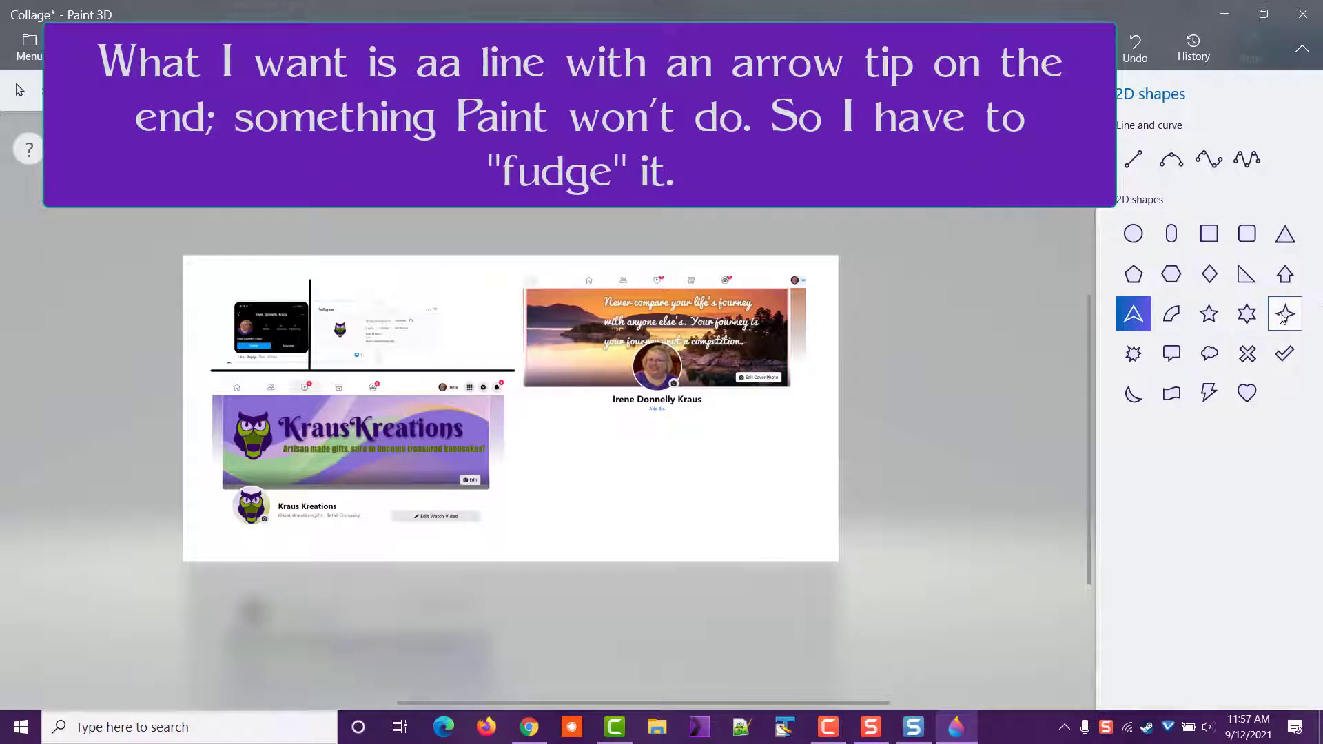
Draw a narrow outlined block arrow, rotate it about 24° counter-clockwise, and place it over the right end of the horizontal divider
left_click(1286, 274)
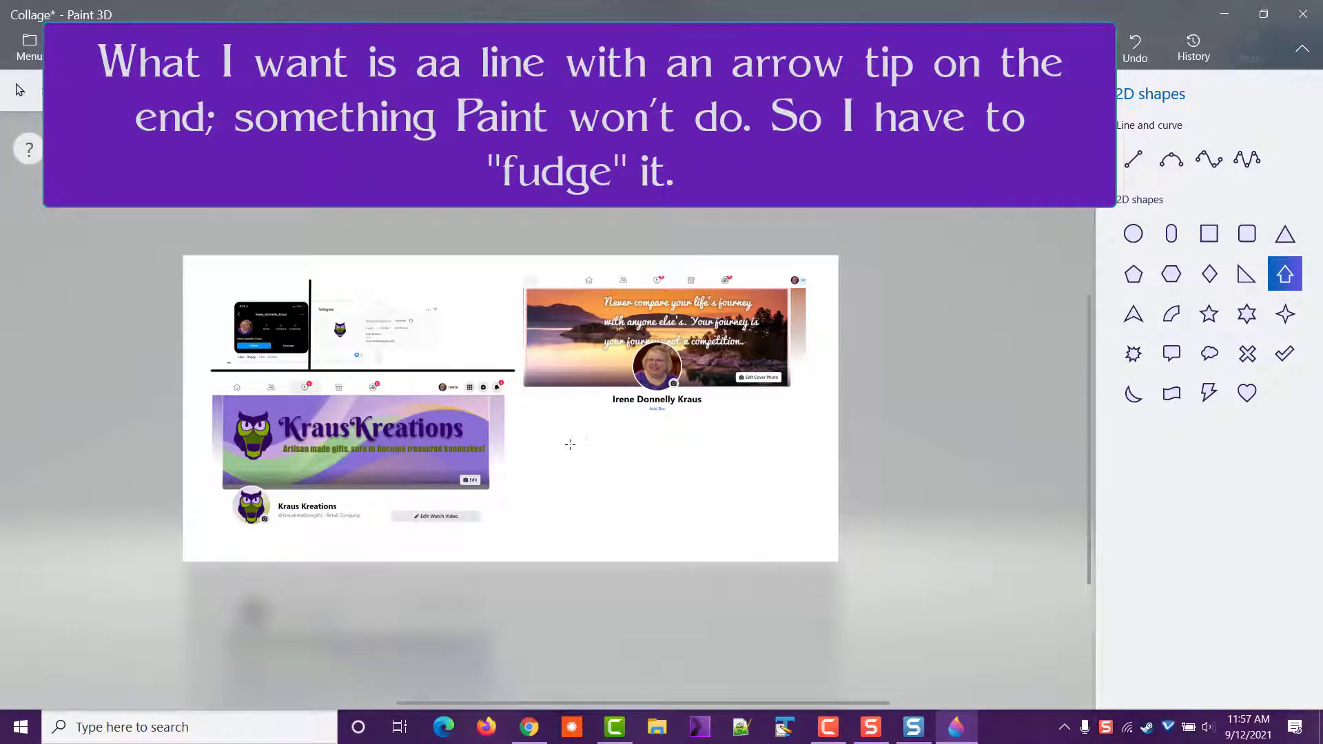
mouse_move(566, 444)
left_mouse_down()
mouse_move(549, 404)
mouse_move(515, 387)
left_mouse_up()
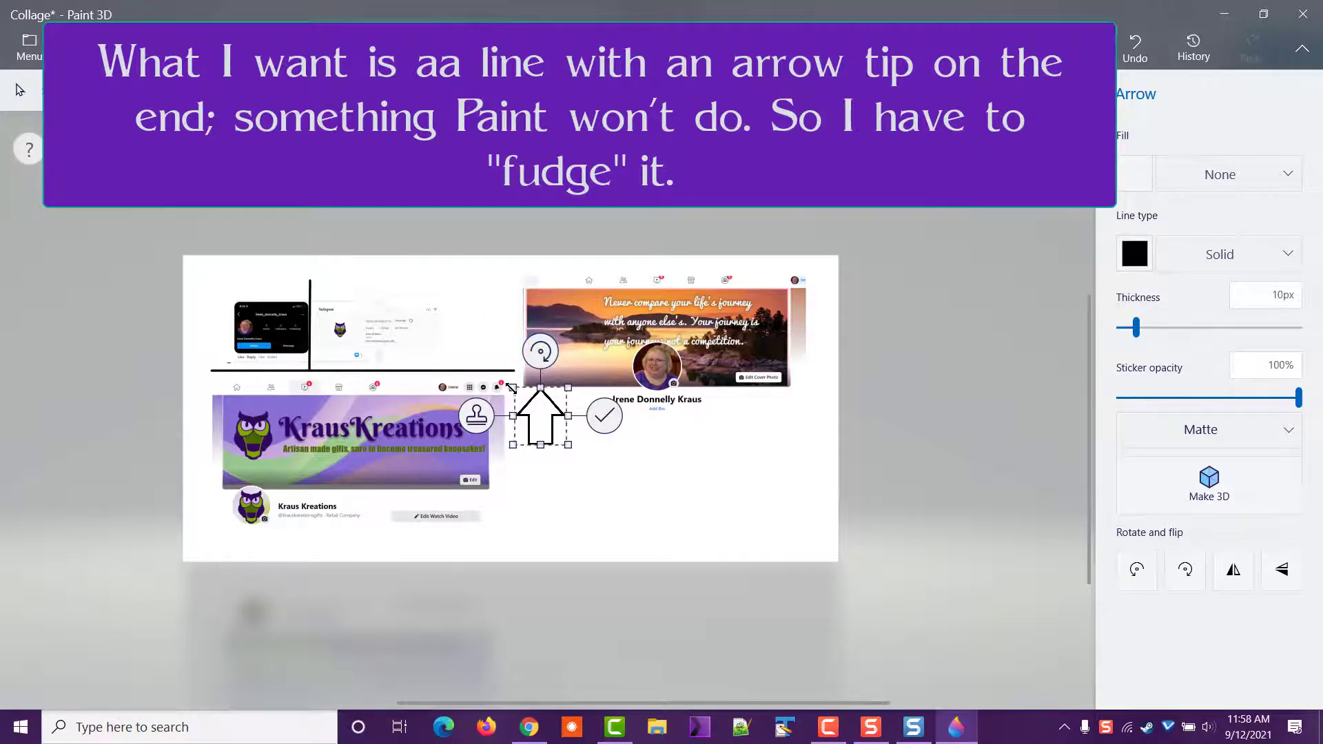
mouse_move(511, 388)
left_mouse_down()
mouse_move(543, 401)
mouse_move(487, 389)
mouse_move(497, 405)
left_mouse_up()
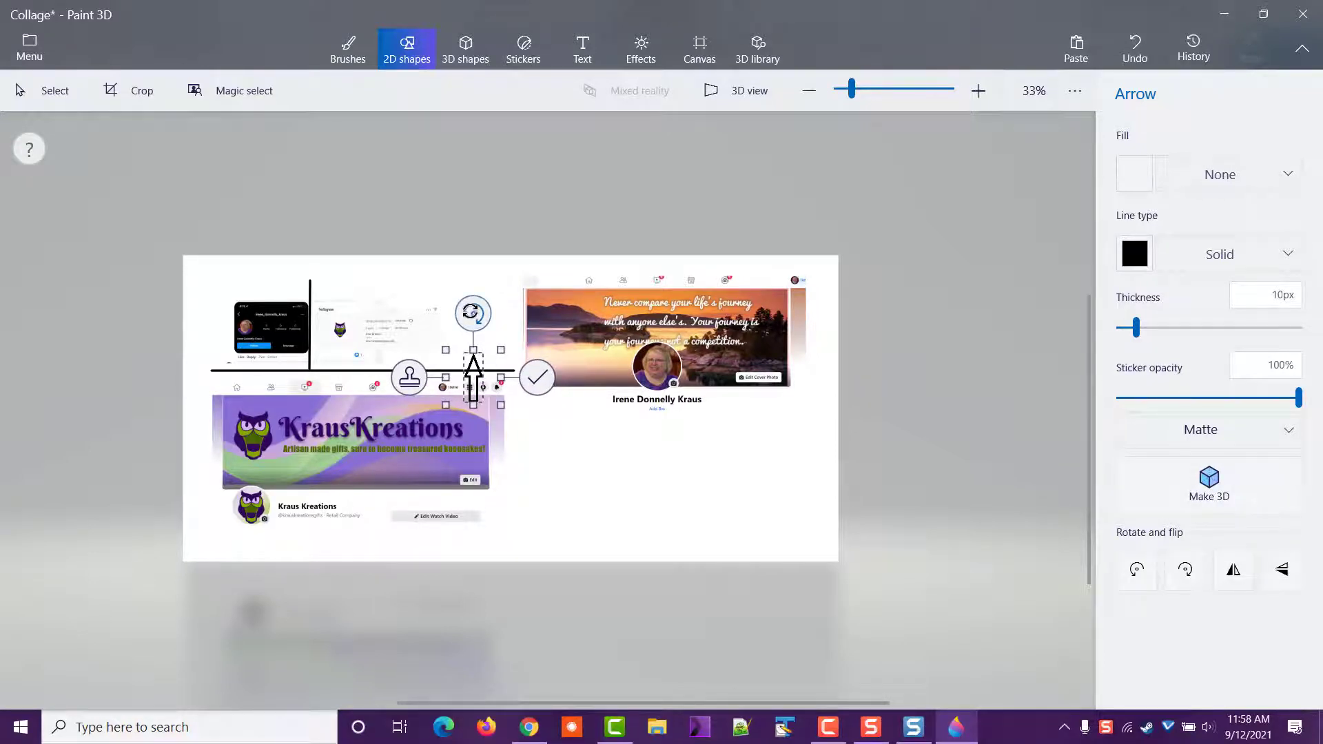
left_click_drag(472, 312, 446, 327)
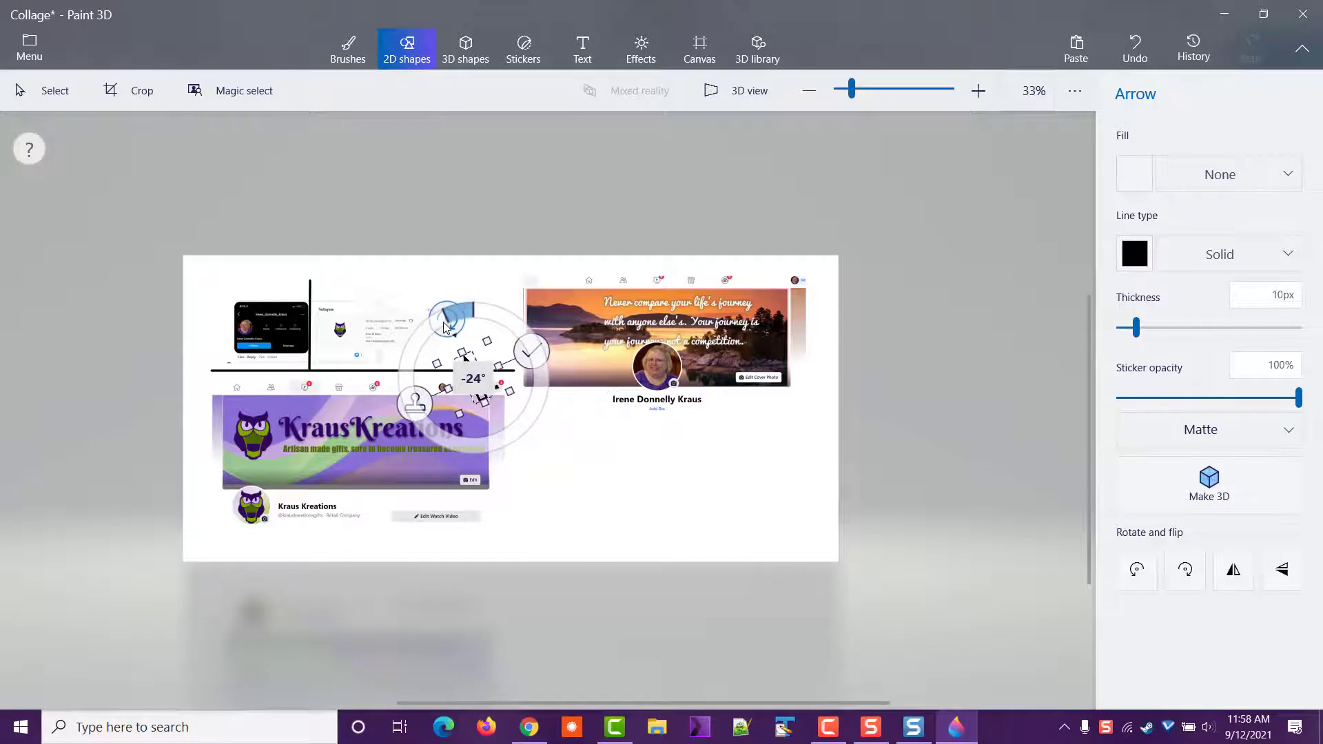
left_click_drag(478, 373, 497, 370)
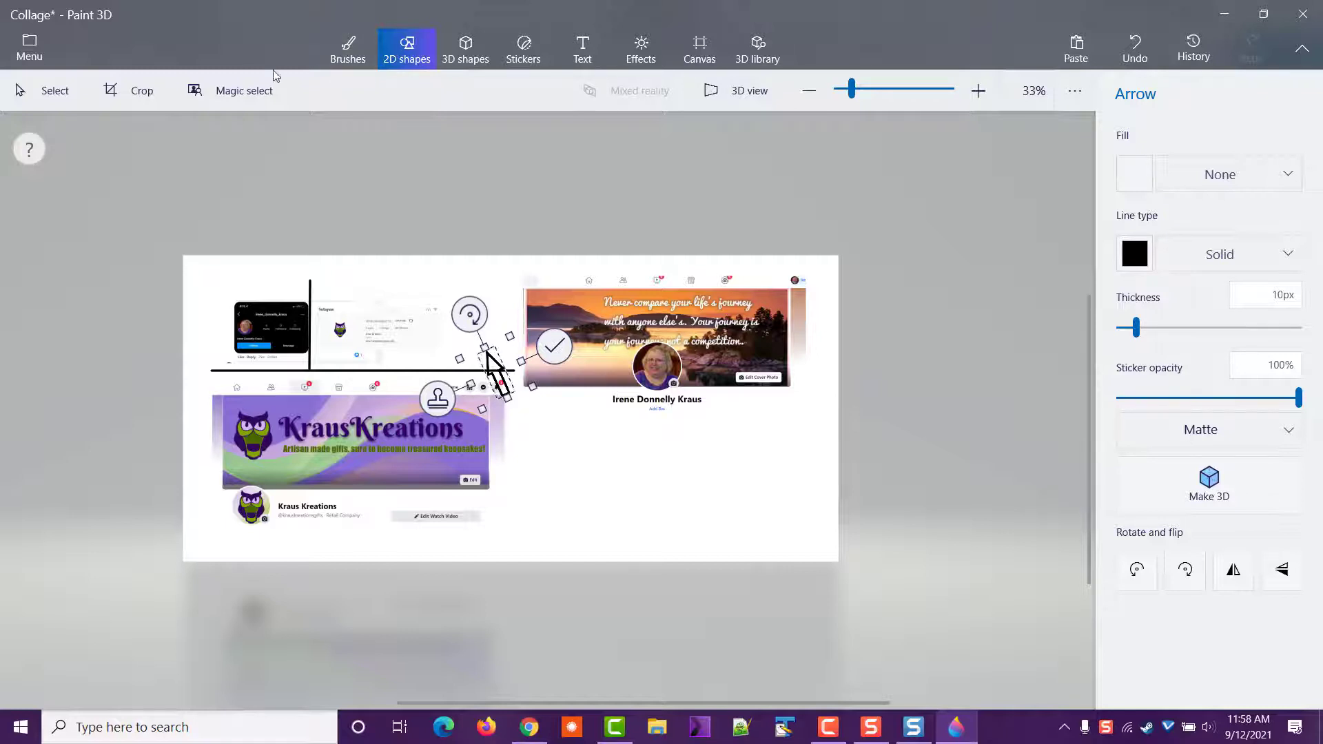
left_click(70, 93)
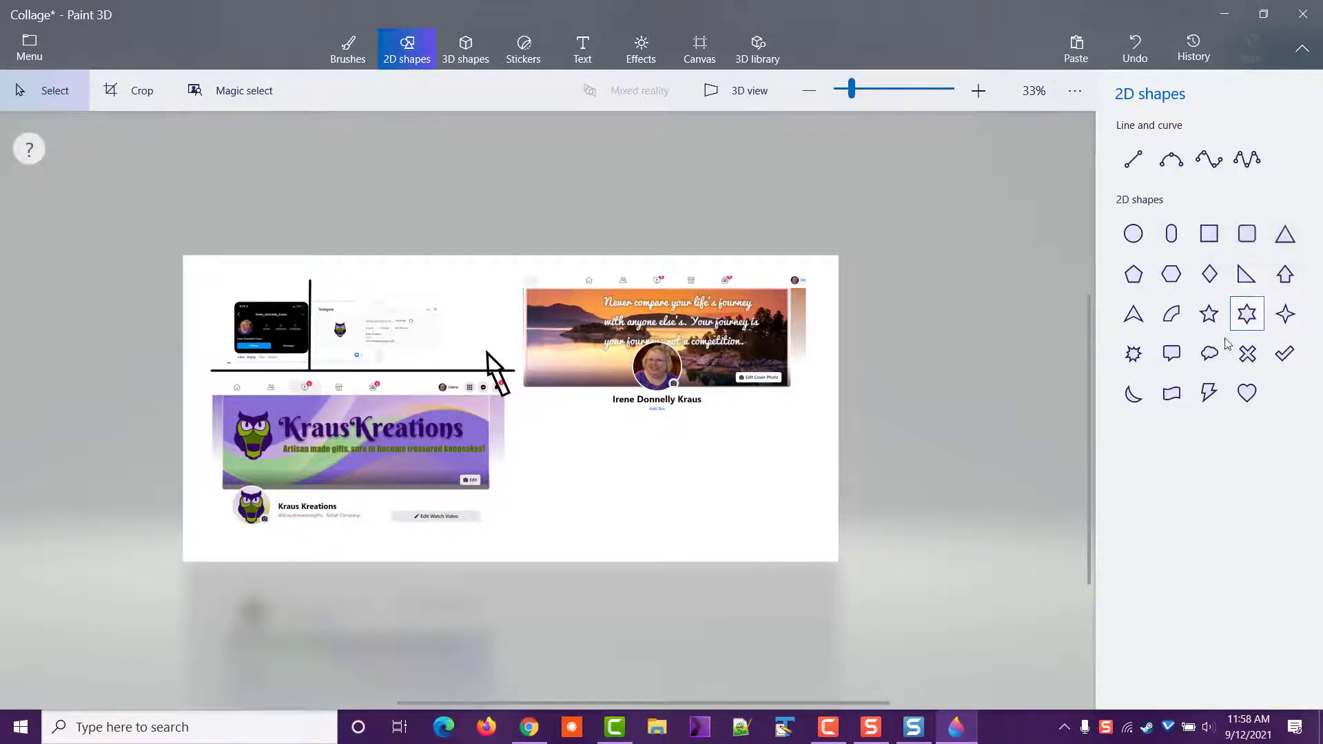
Draw a black 10 px rectangle below the personal Facebook capture and add the text "My Instagram Profile" and "My Facebook Profile and Business Page" inside it
left_click(1216, 239)
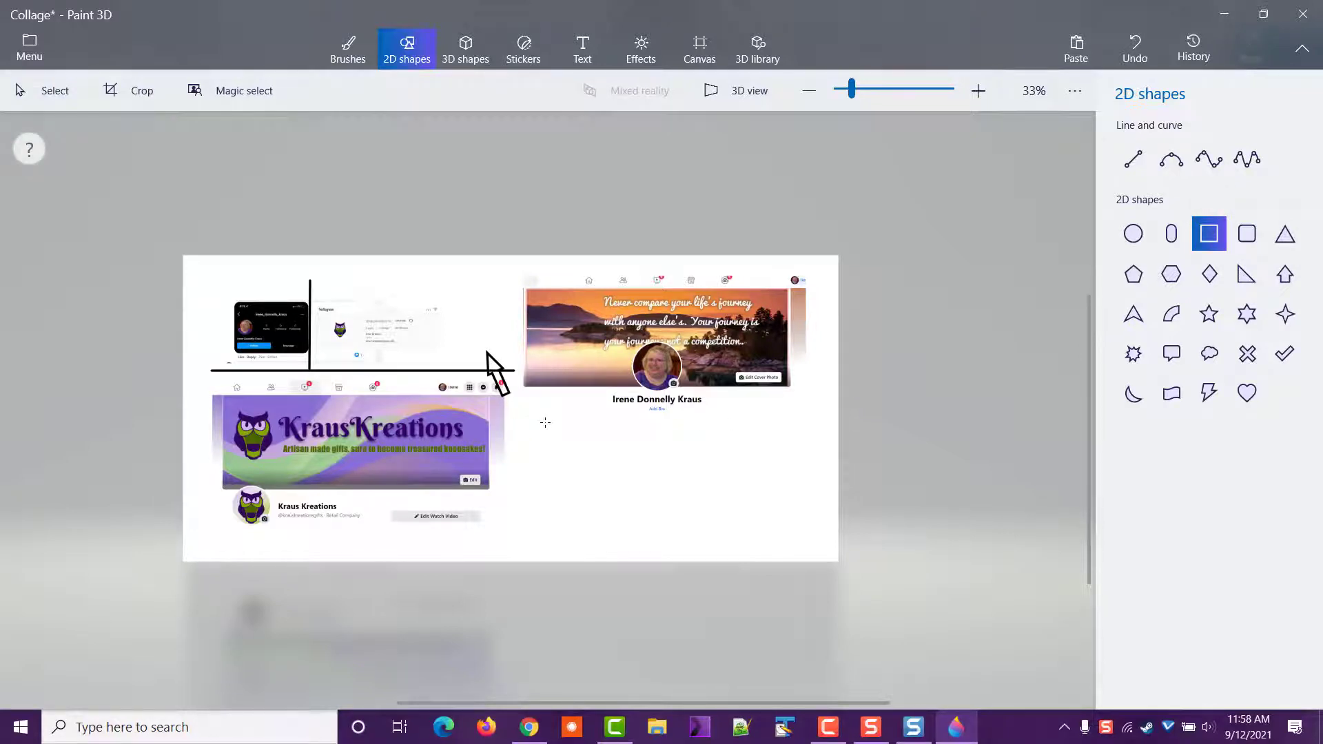
left_click_drag(536, 422, 826, 545)
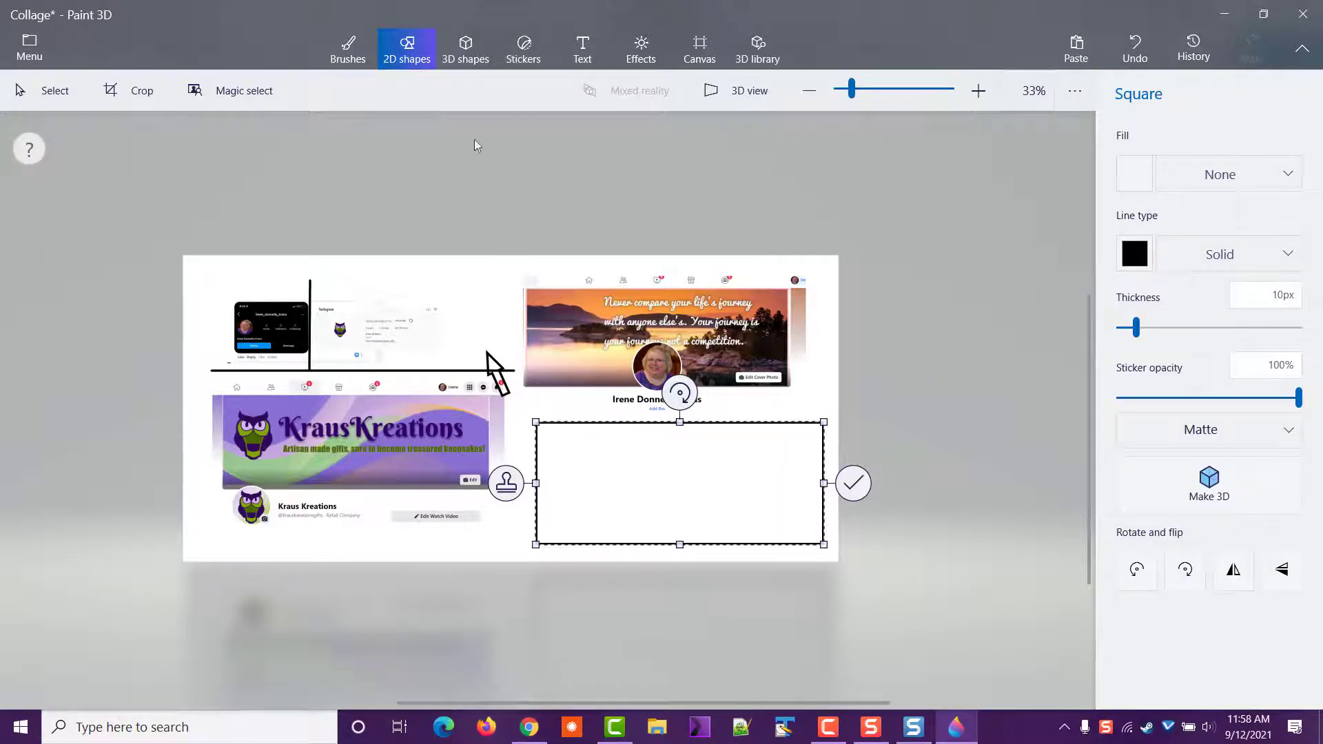
left_click(583, 48)
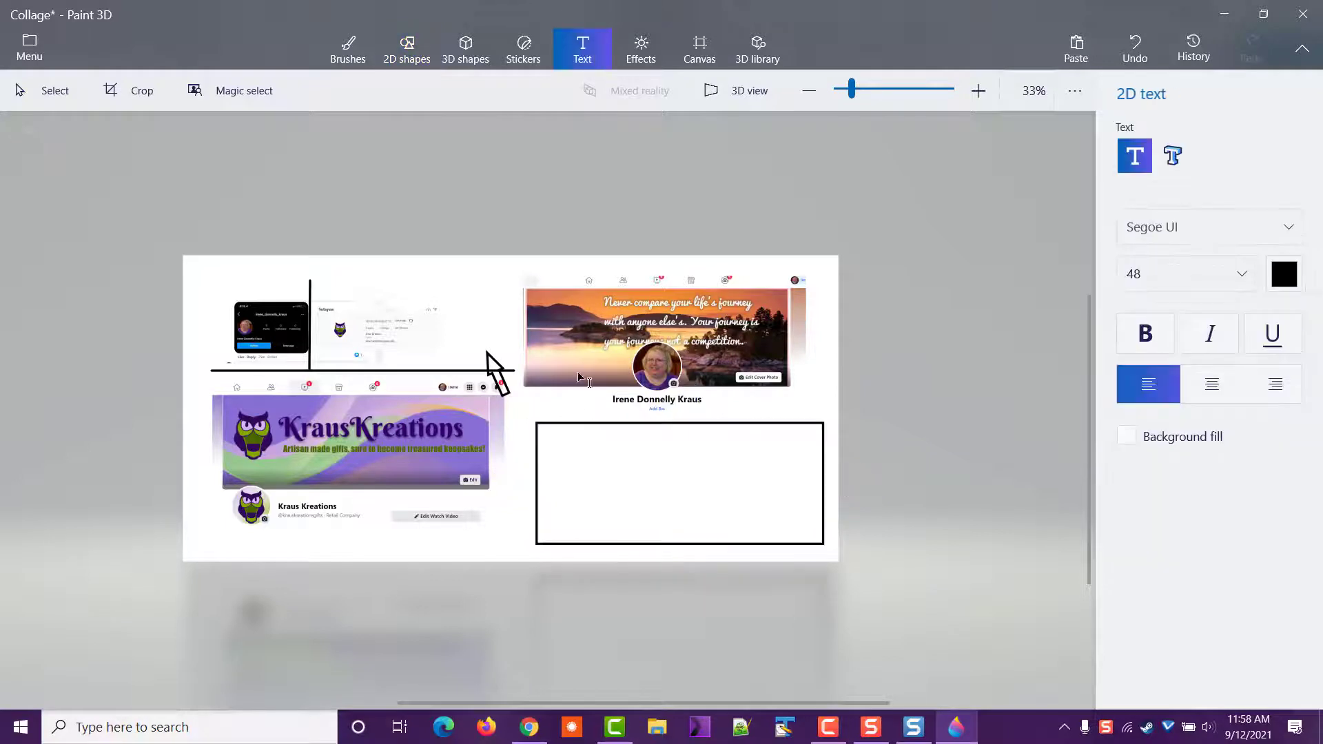
left_click(599, 448)
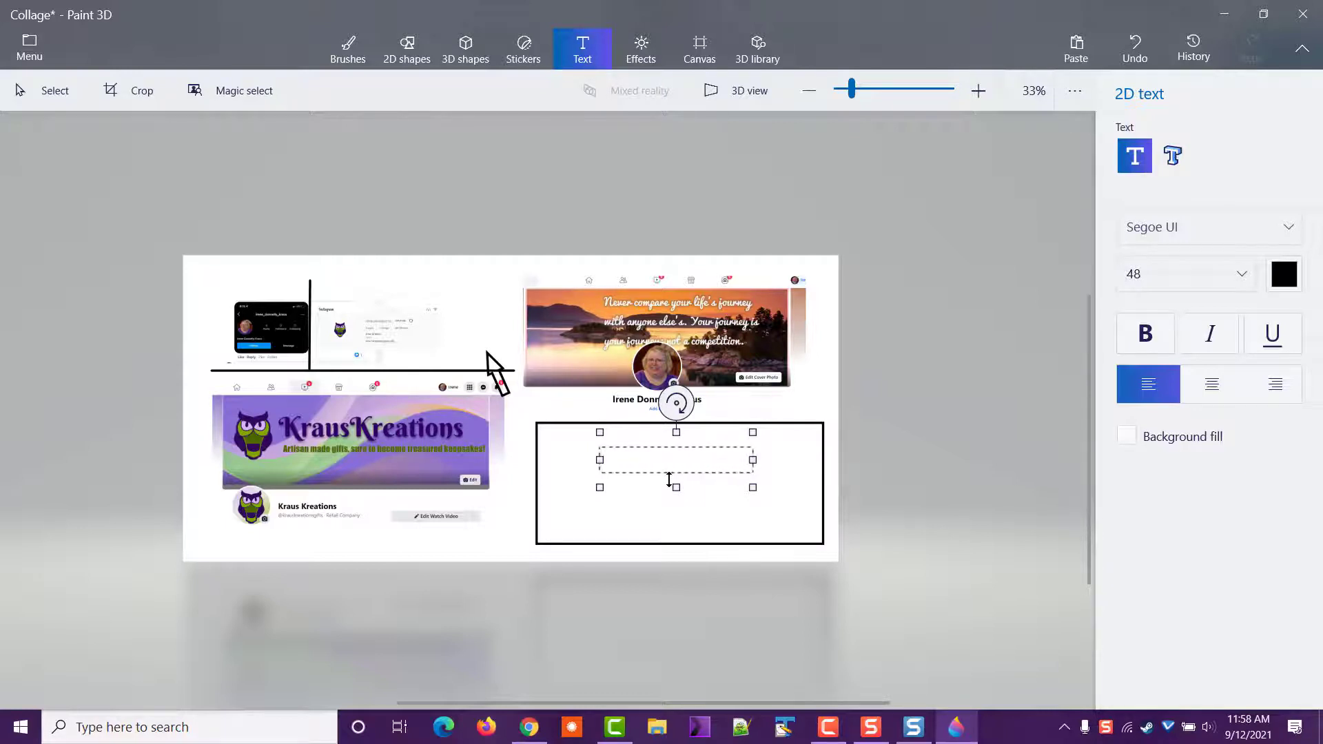
type("My Instagrsam Pr")
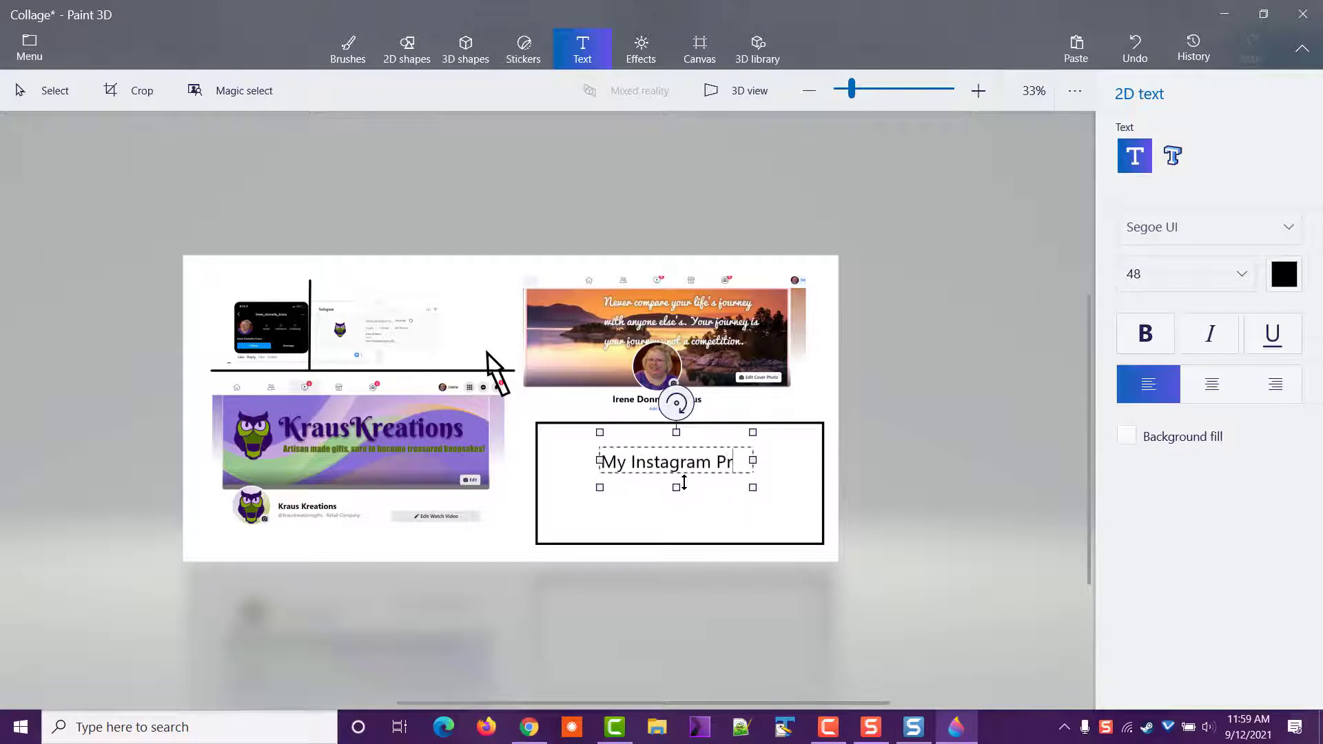
type("file")
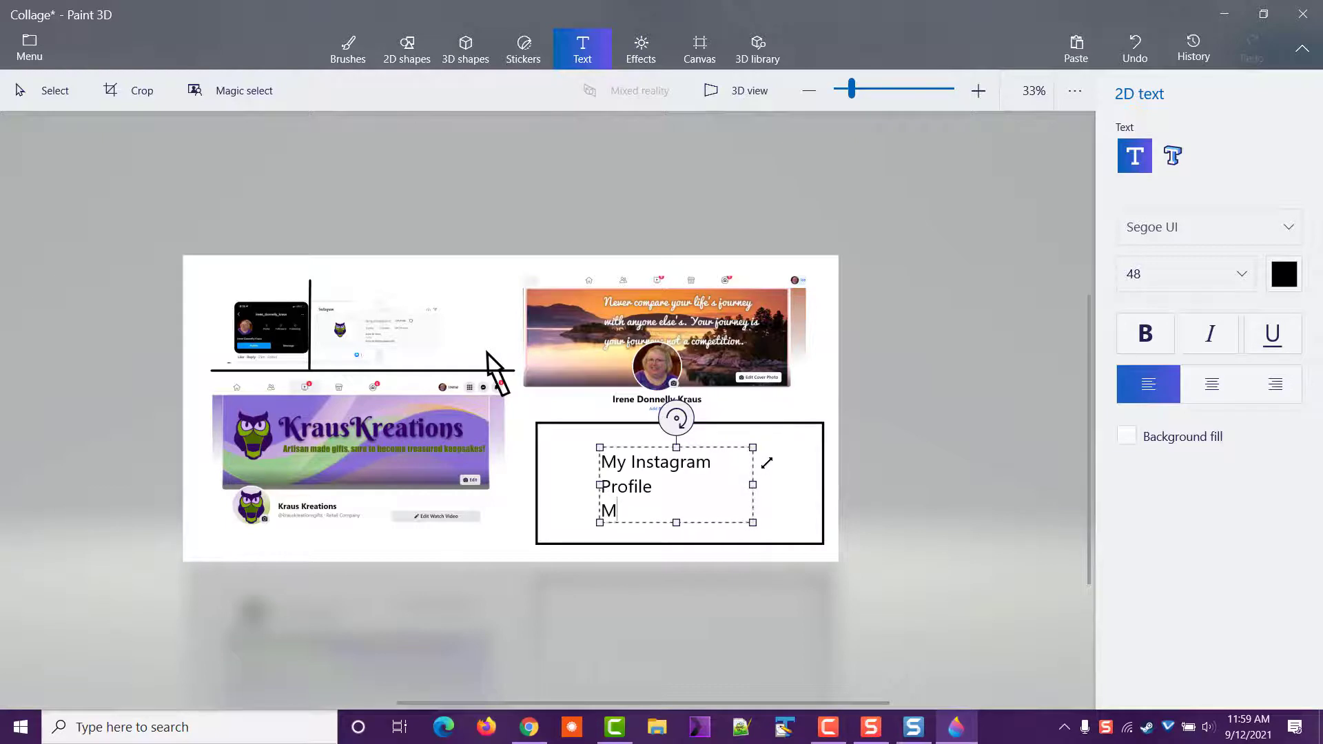
type("y Fac")
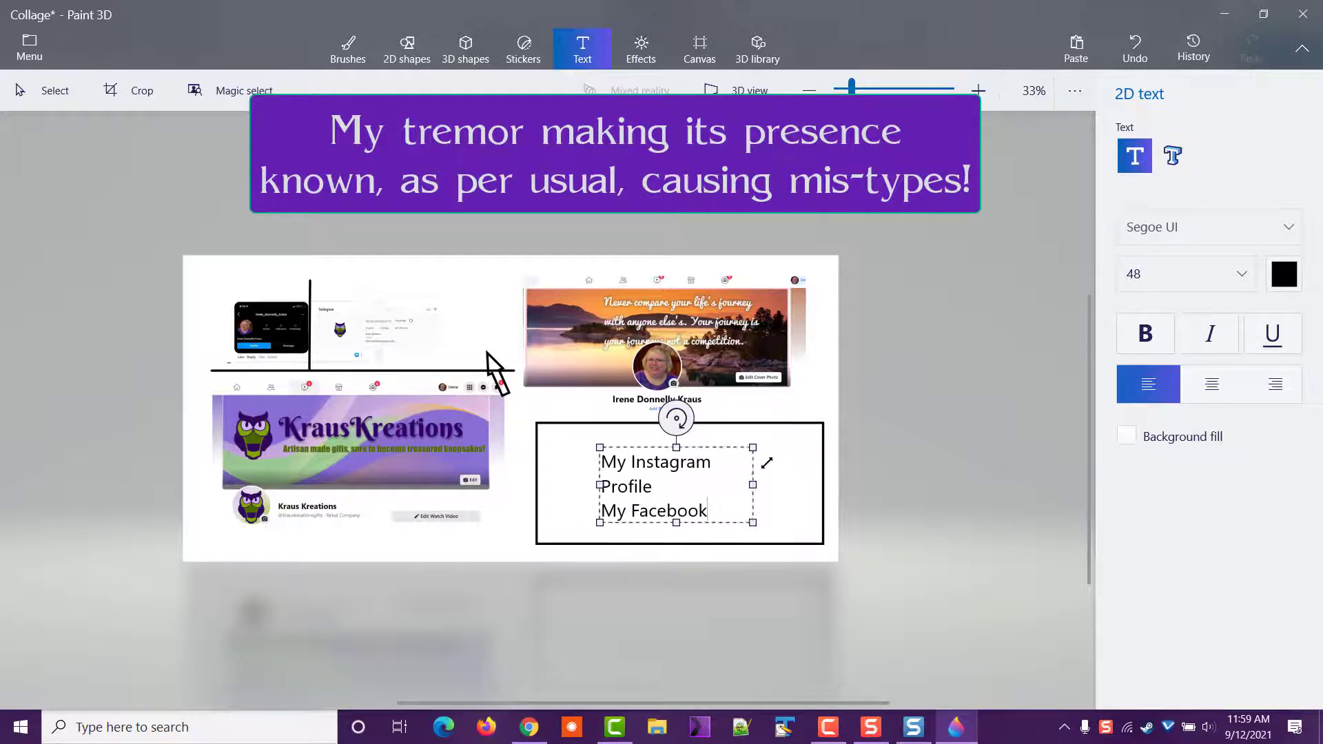
type("ebook")
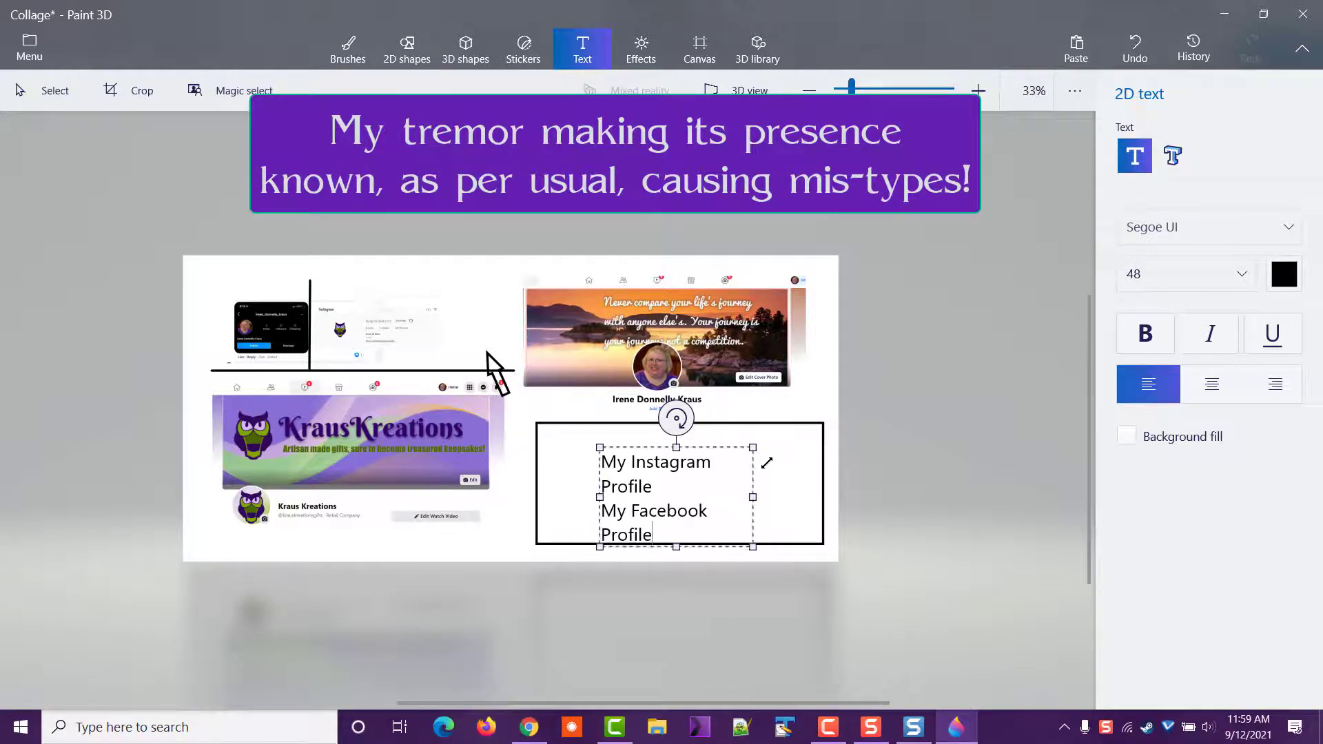
type("Profile and Busin")
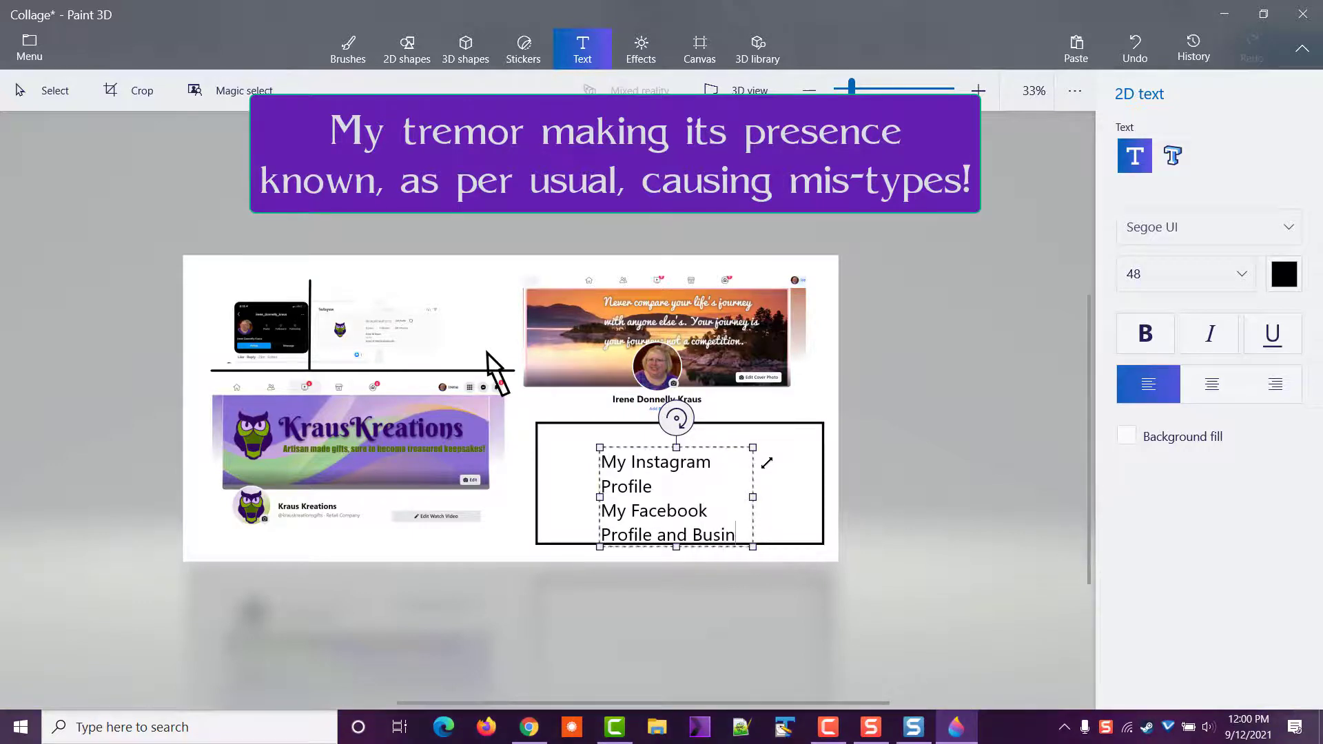
type("ess Page")
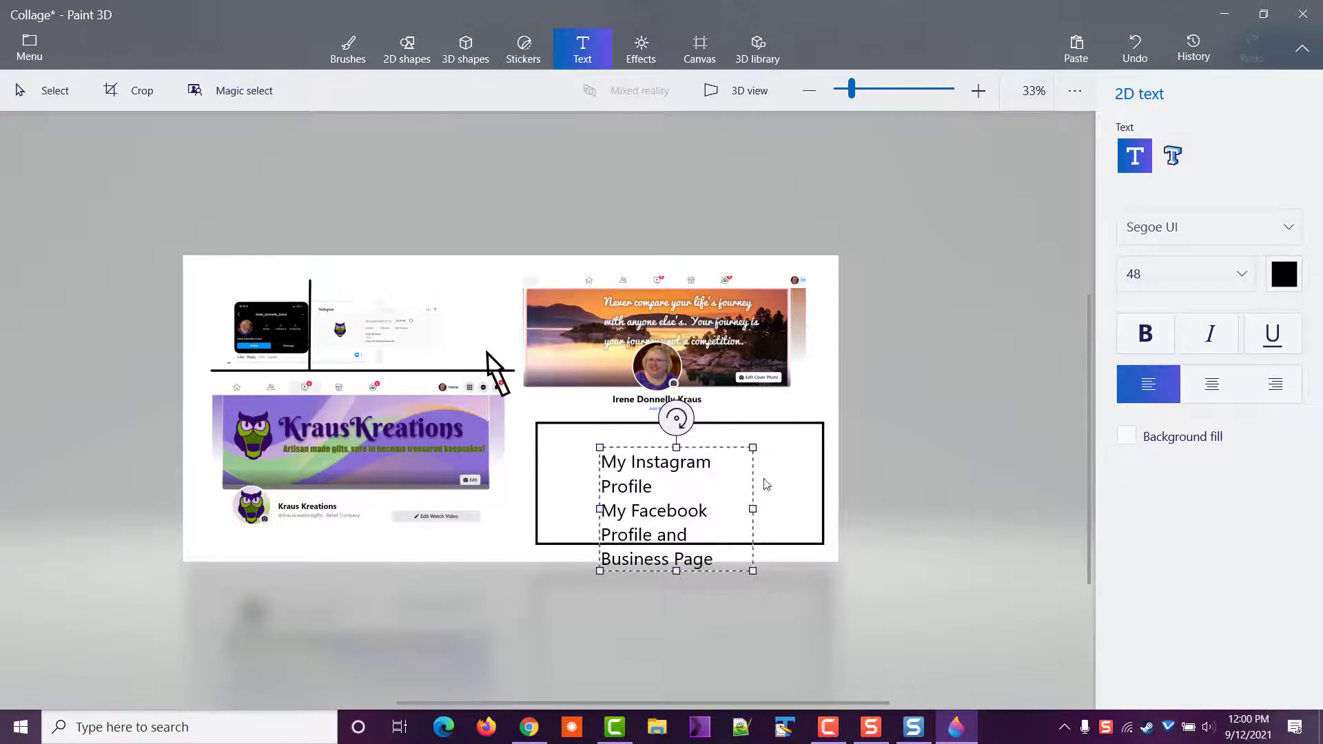
left_click_drag(753, 508, 805, 508)
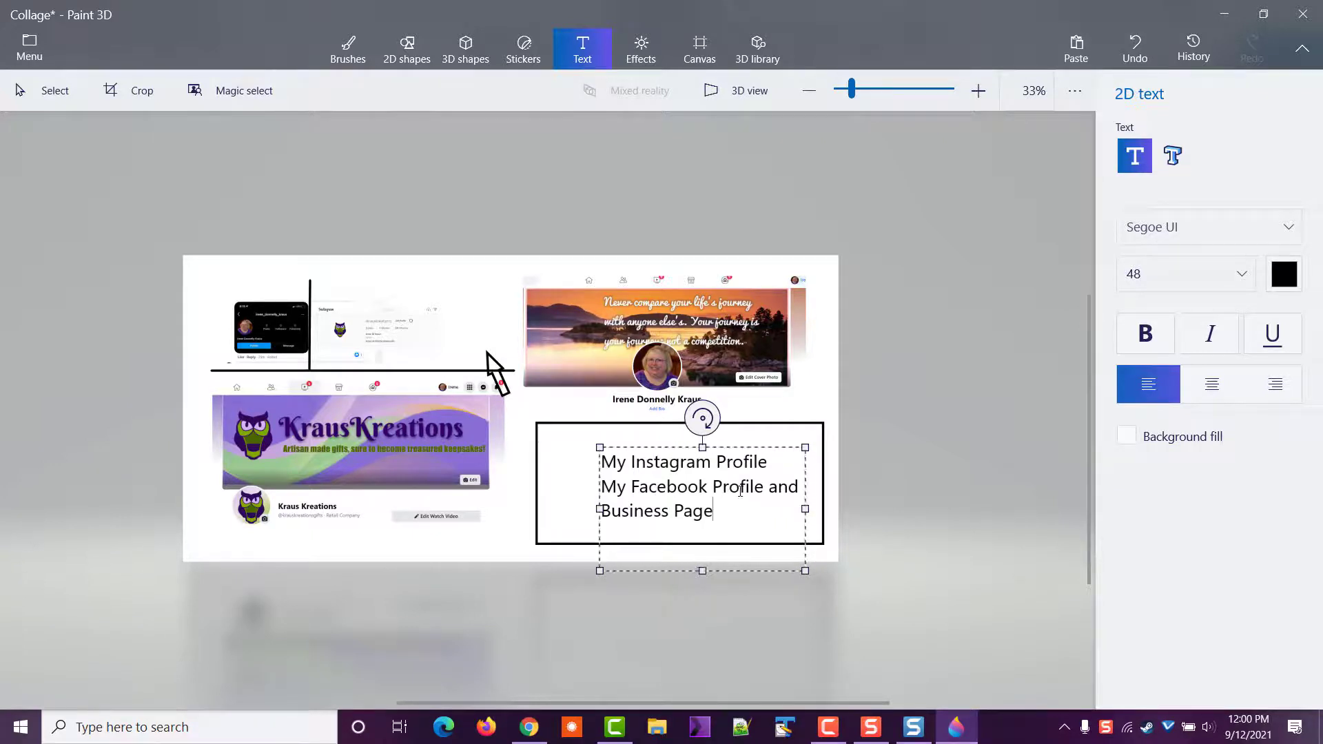
left_click(864, 415)
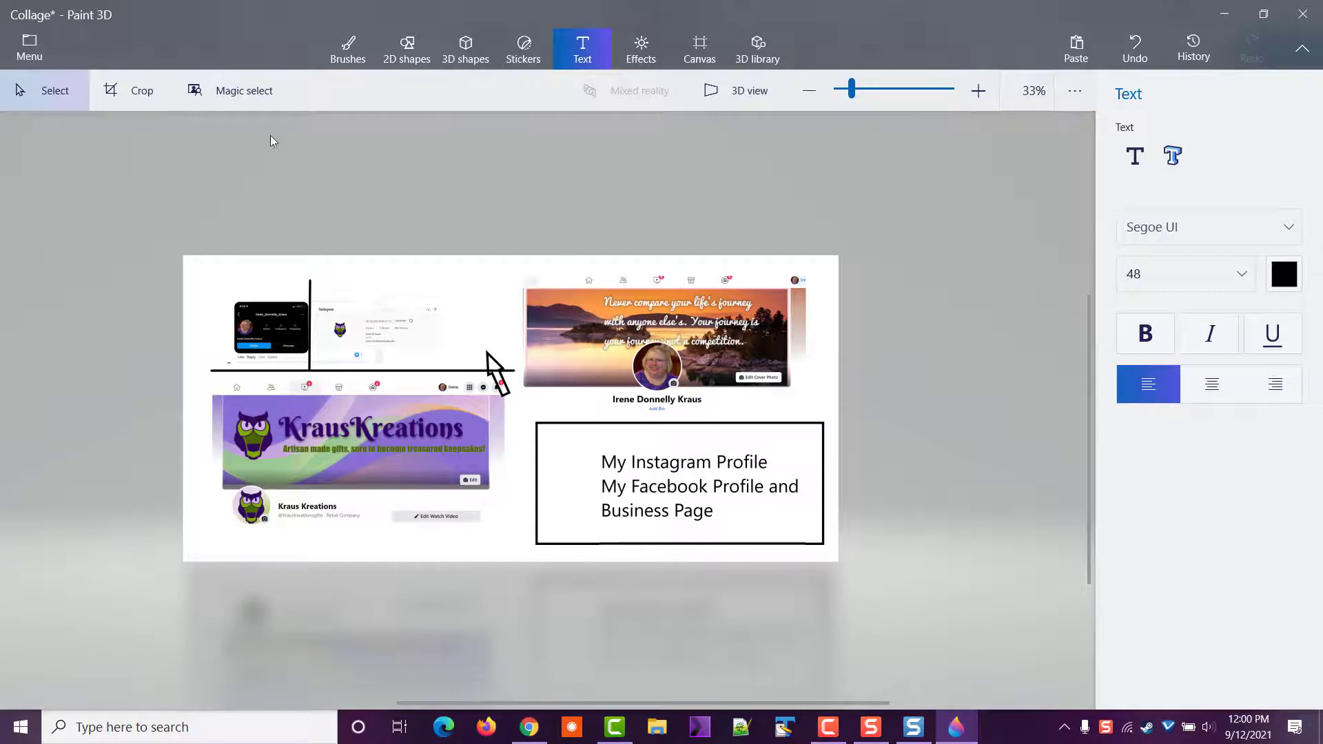
Draw a black 10 px line from the "My Instagram Profile" text to the tail of the block arrow
left_click(409, 50)
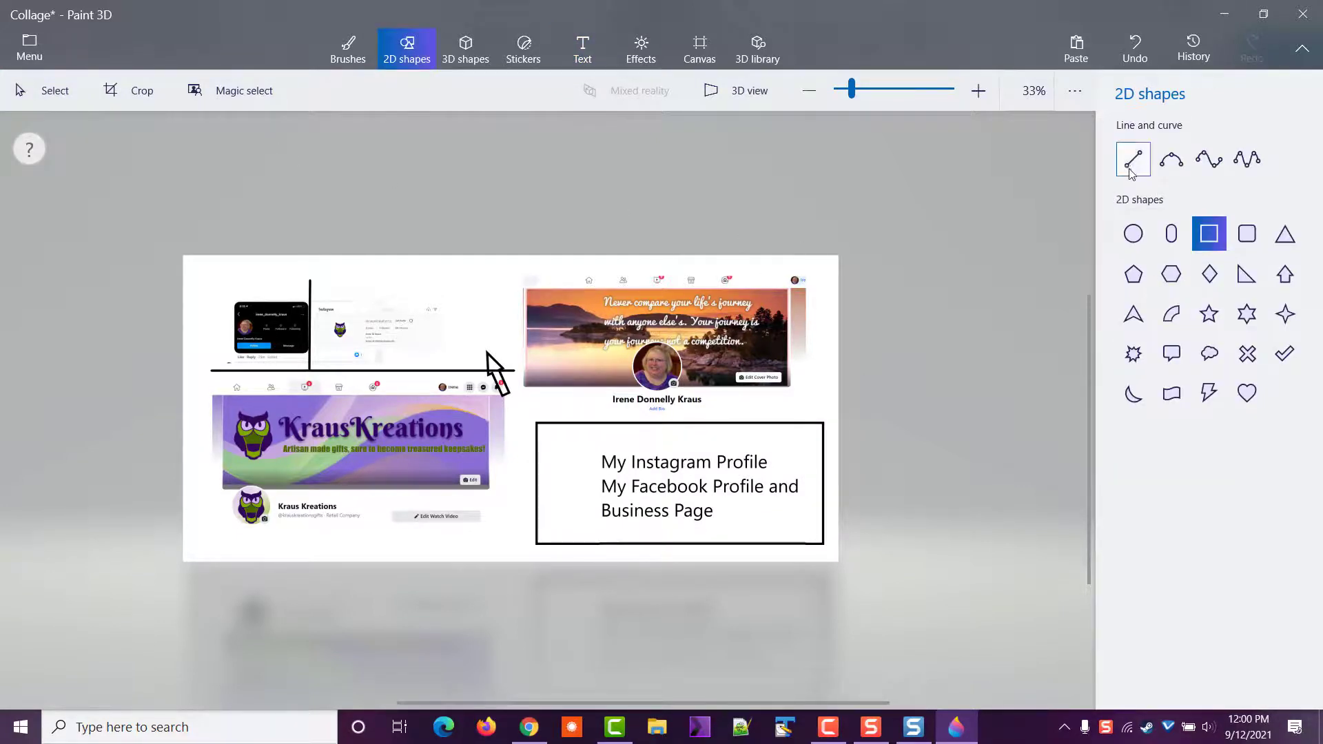
left_click(1132, 163)
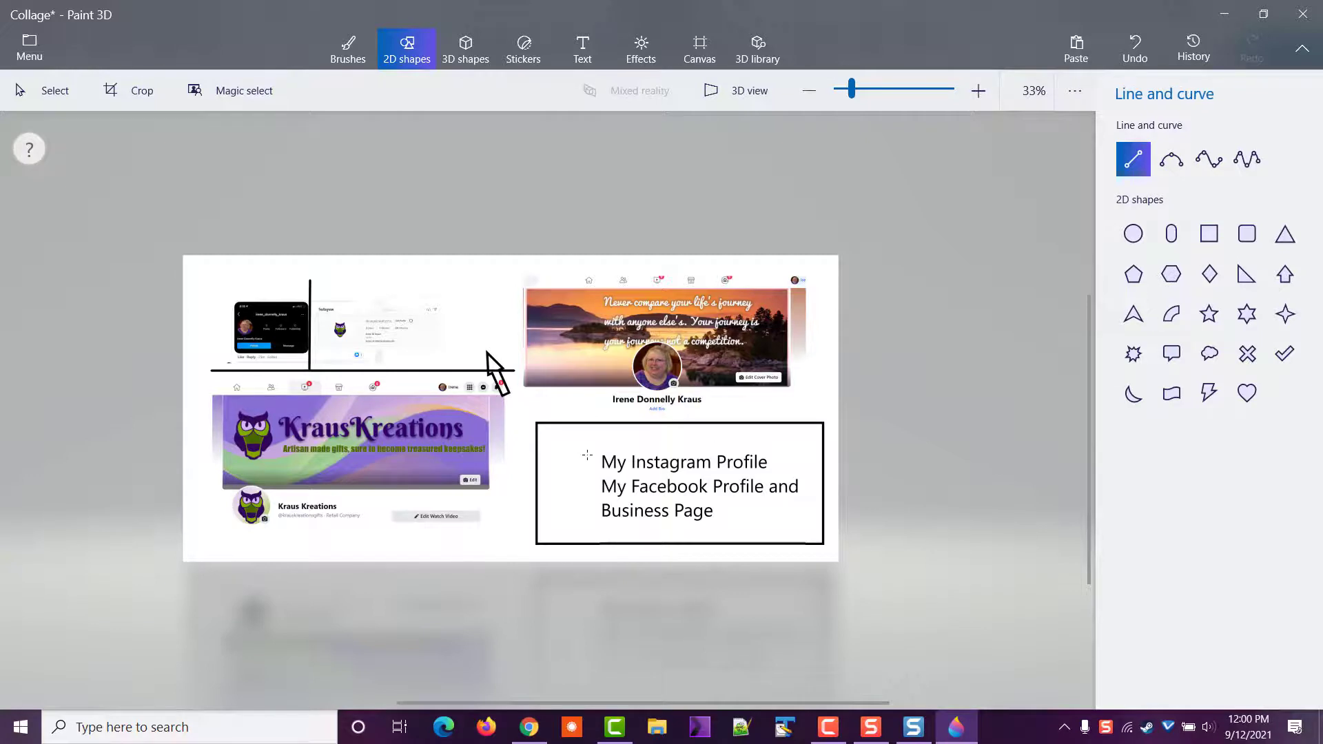
left_click_drag(595, 459, 505, 394)
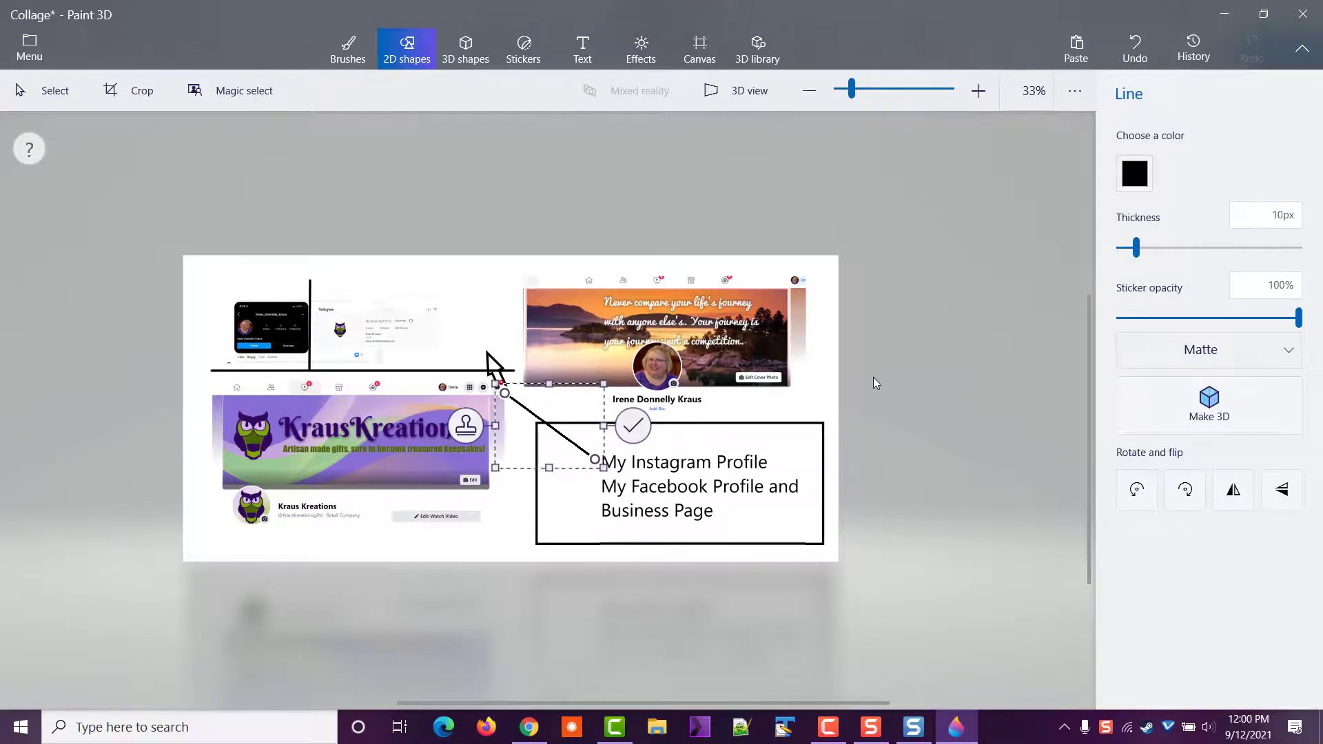
left_click(844, 392)
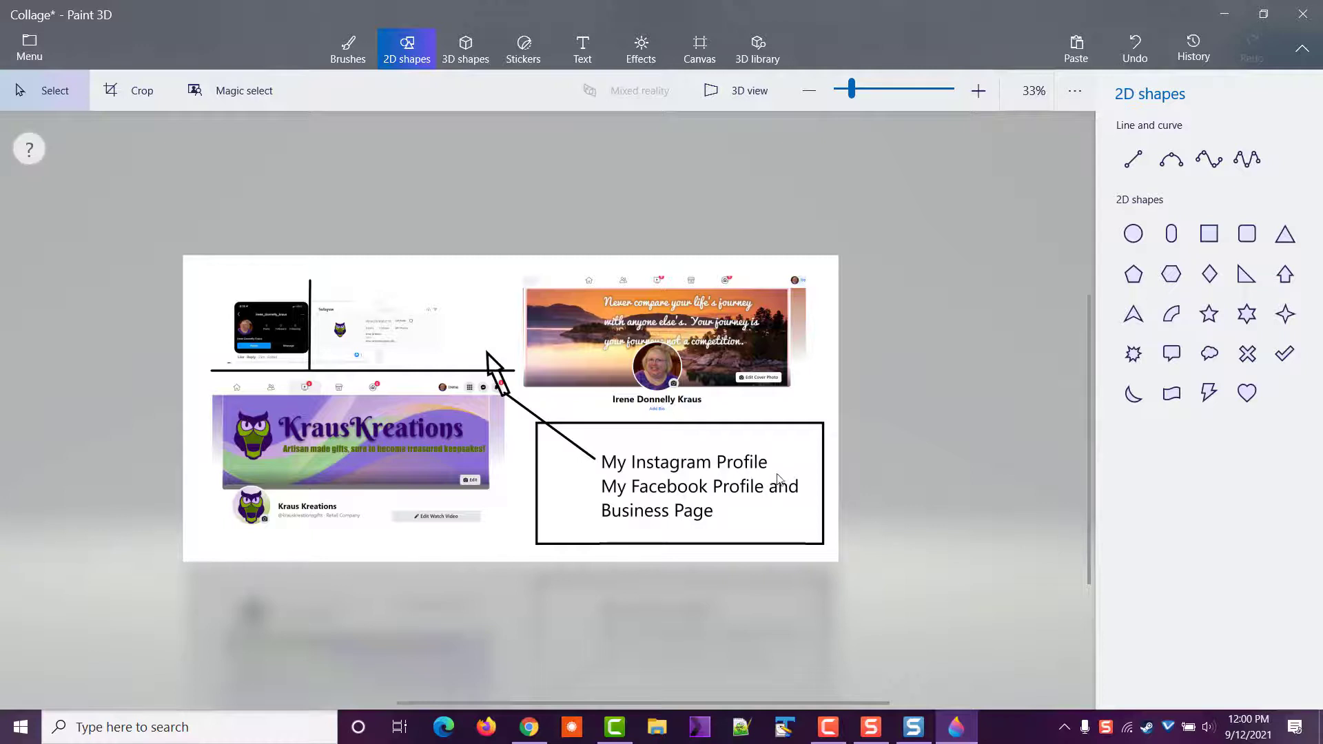
Draw a black 10 px line from the "My Facebook Profile" text up to the lower edge of the sunset cover photo
left_click(1133, 159)
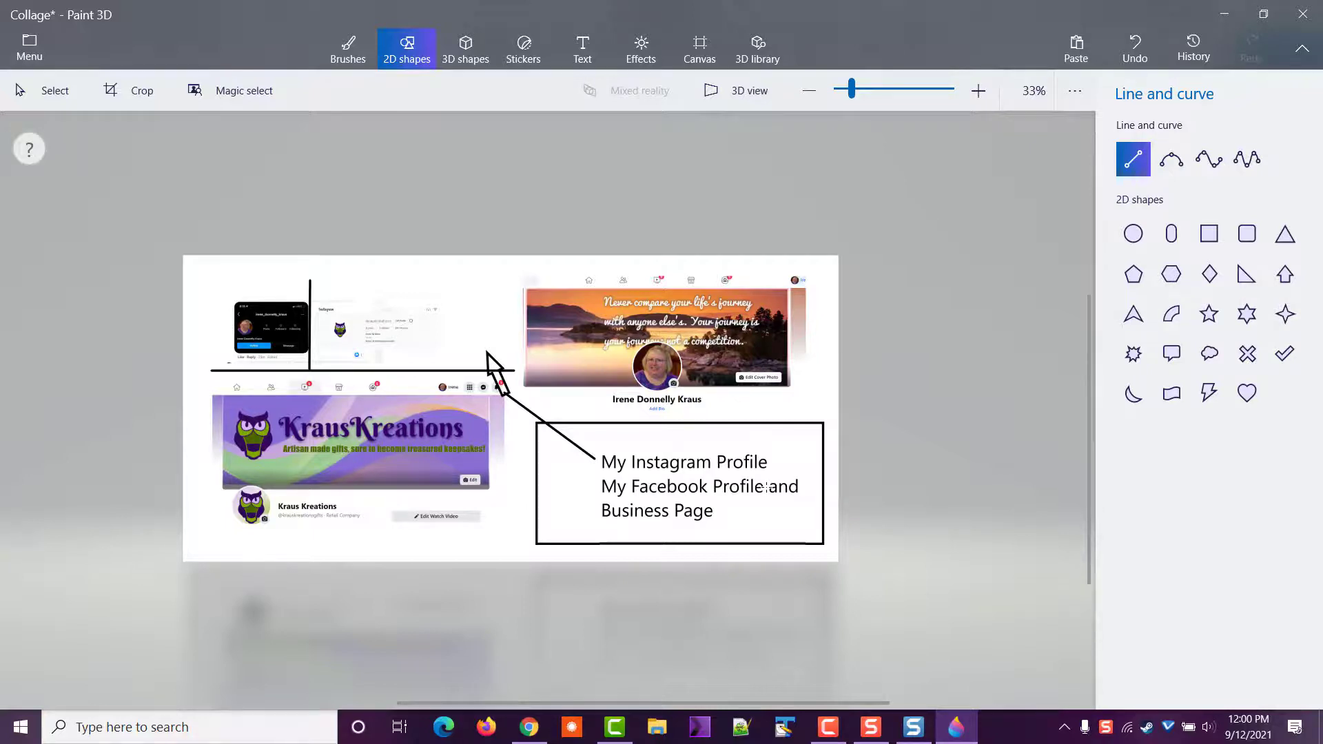
left_click_drag(767, 487, 783, 381)
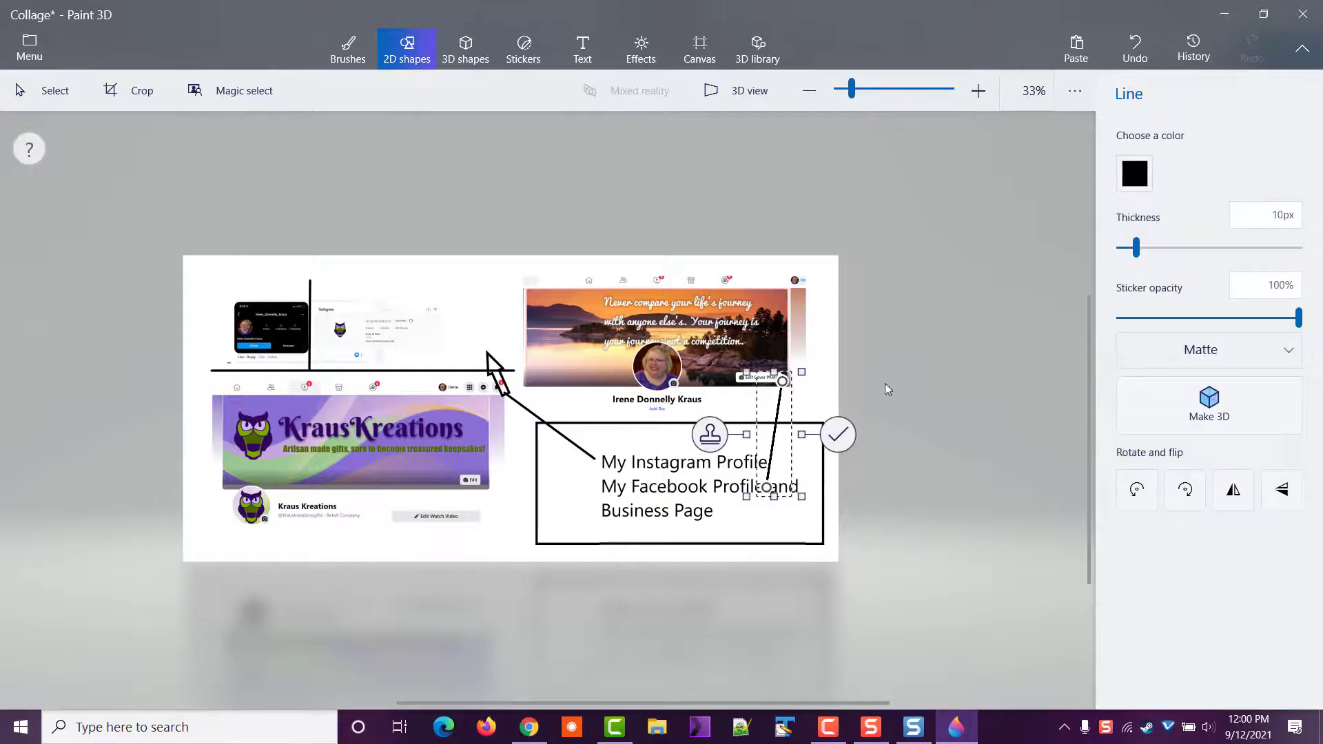
left_click(834, 375)
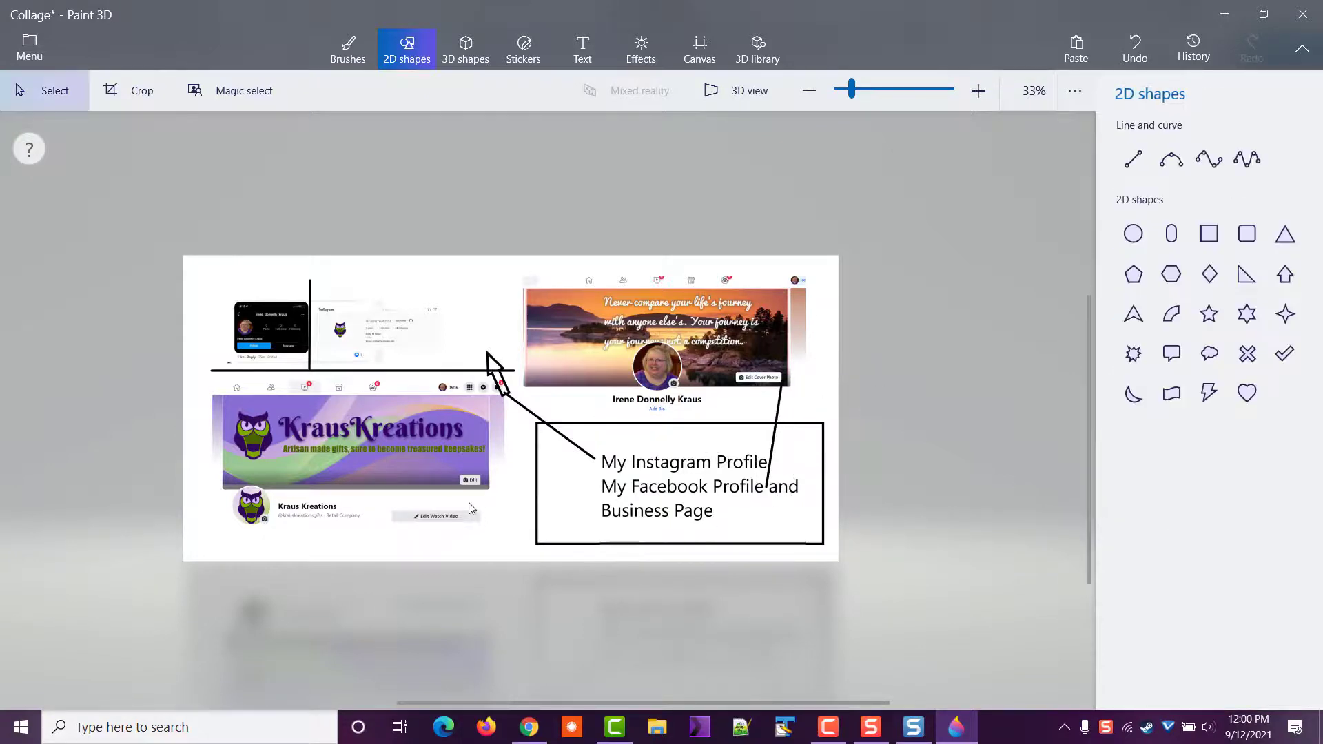
Draw a black 10 px line from the "Business Page" text to the edge of the Kraus Kreations banner
left_click(1132, 158)
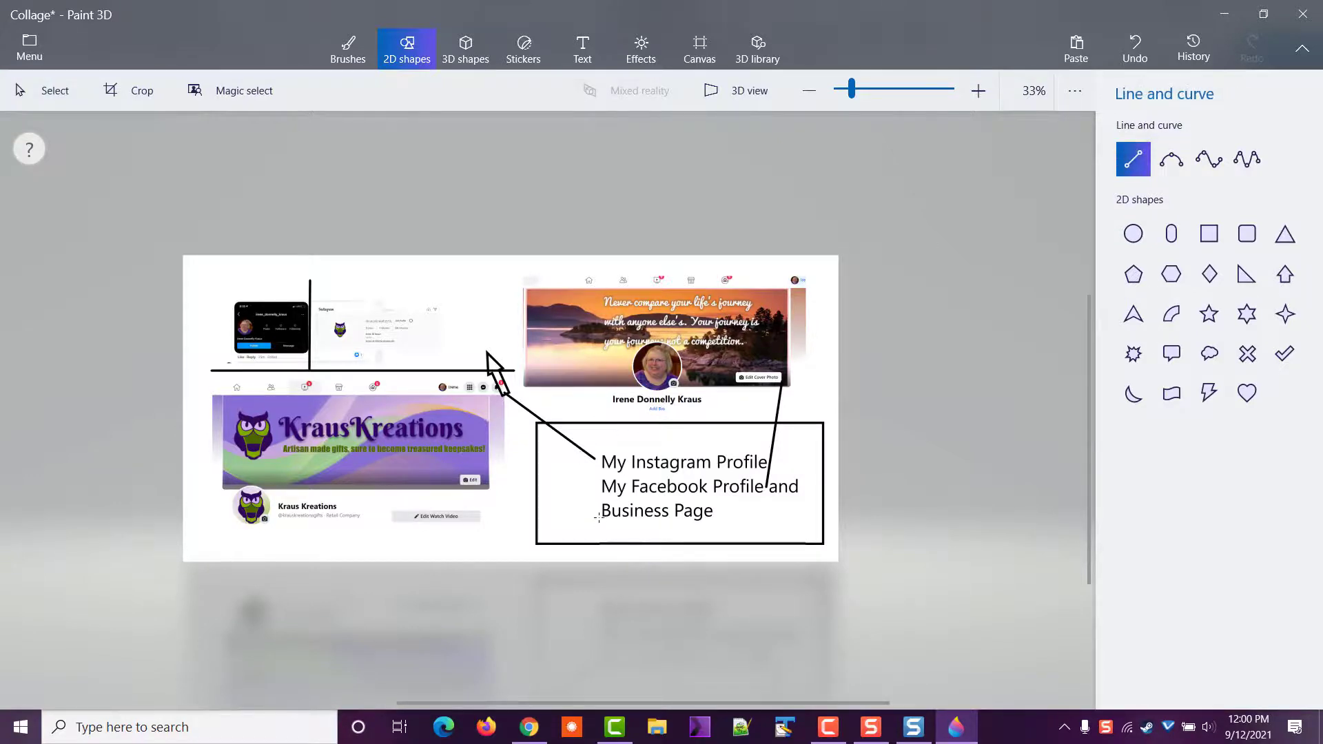
mouse_move(597, 510)
left_mouse_down()
mouse_move(490, 487)
mouse_move(487, 473)
left_mouse_up()
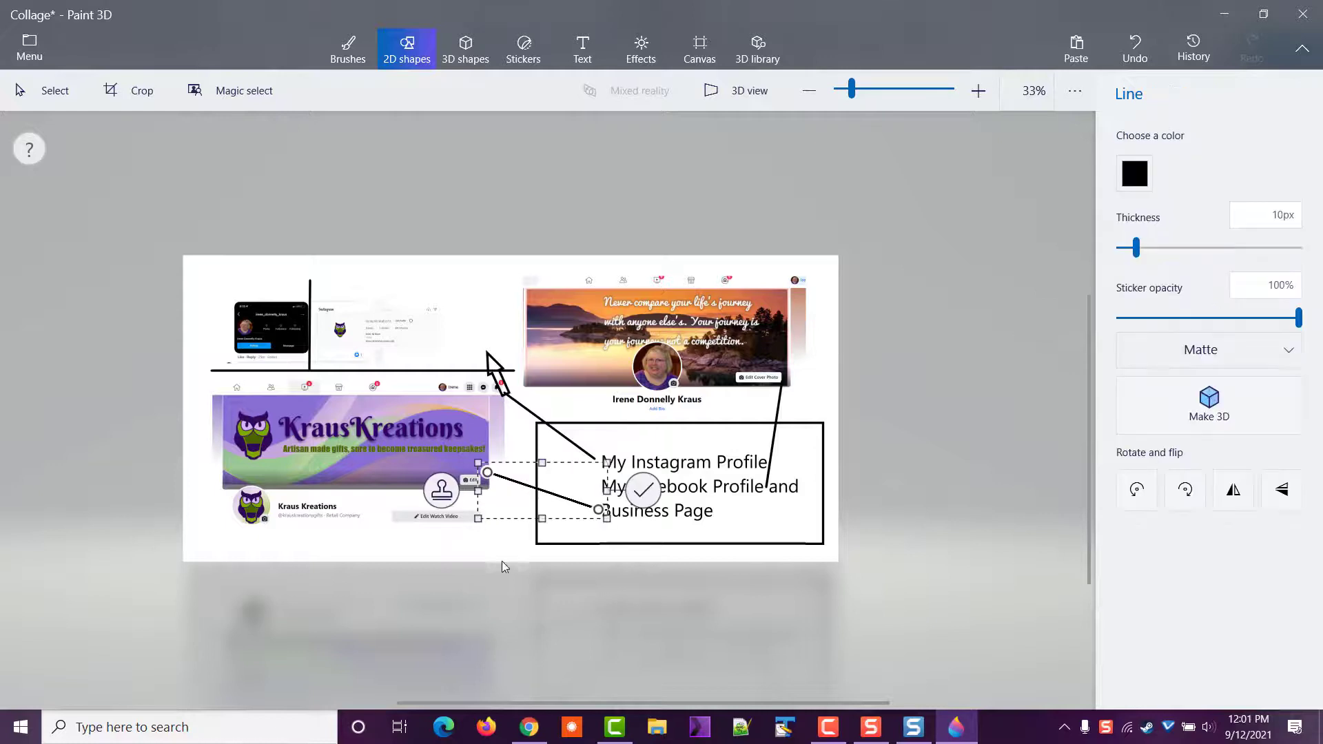
left_click(505, 552)
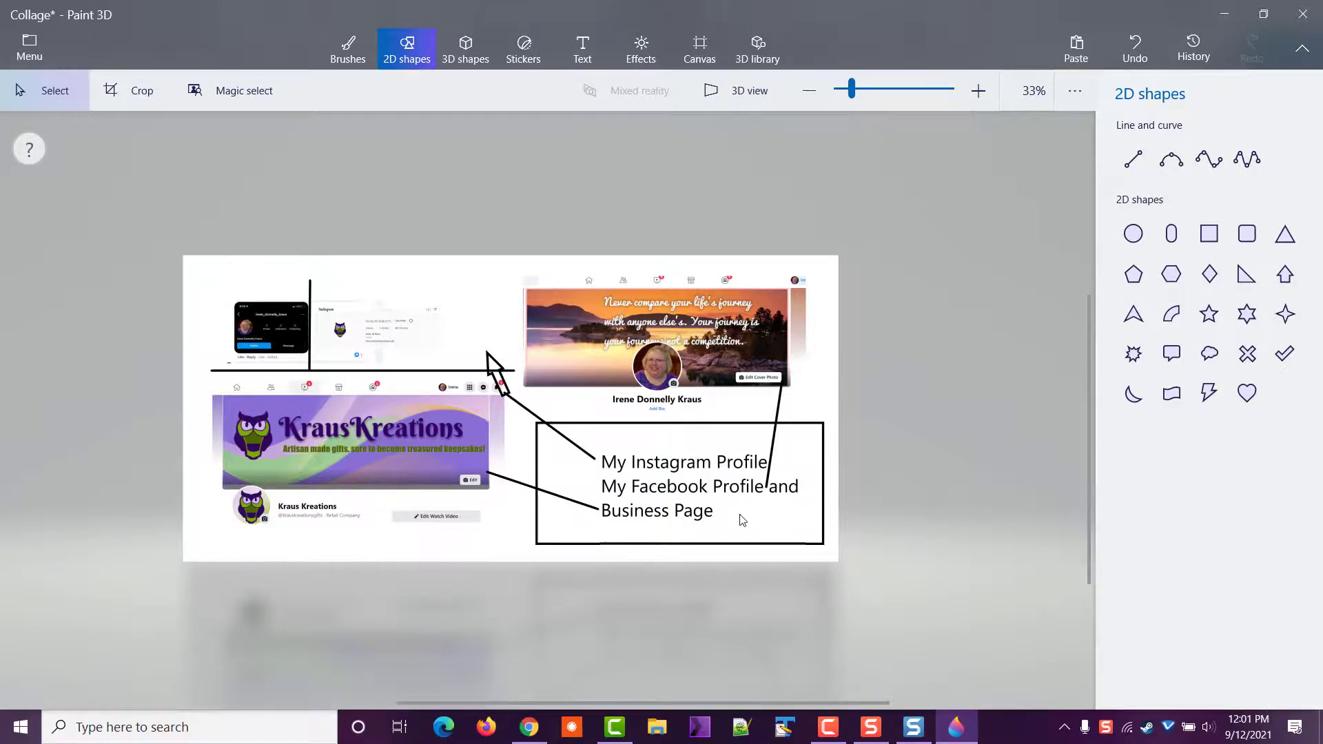
Draw a small black 10 px rectangle above the dark Instagram image and start a 2D text label over it reading "Impersonating"
left_click(1211, 235)
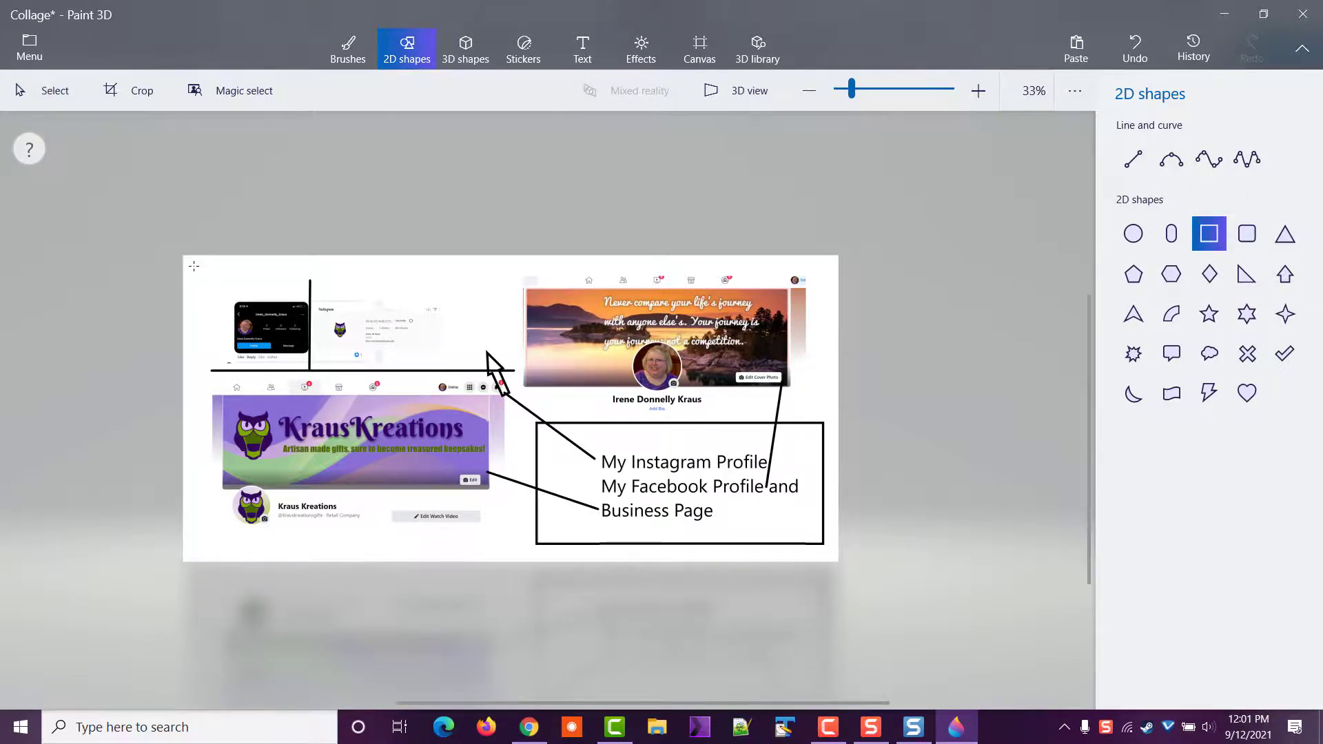
left_click_drag(194, 266, 306, 296)
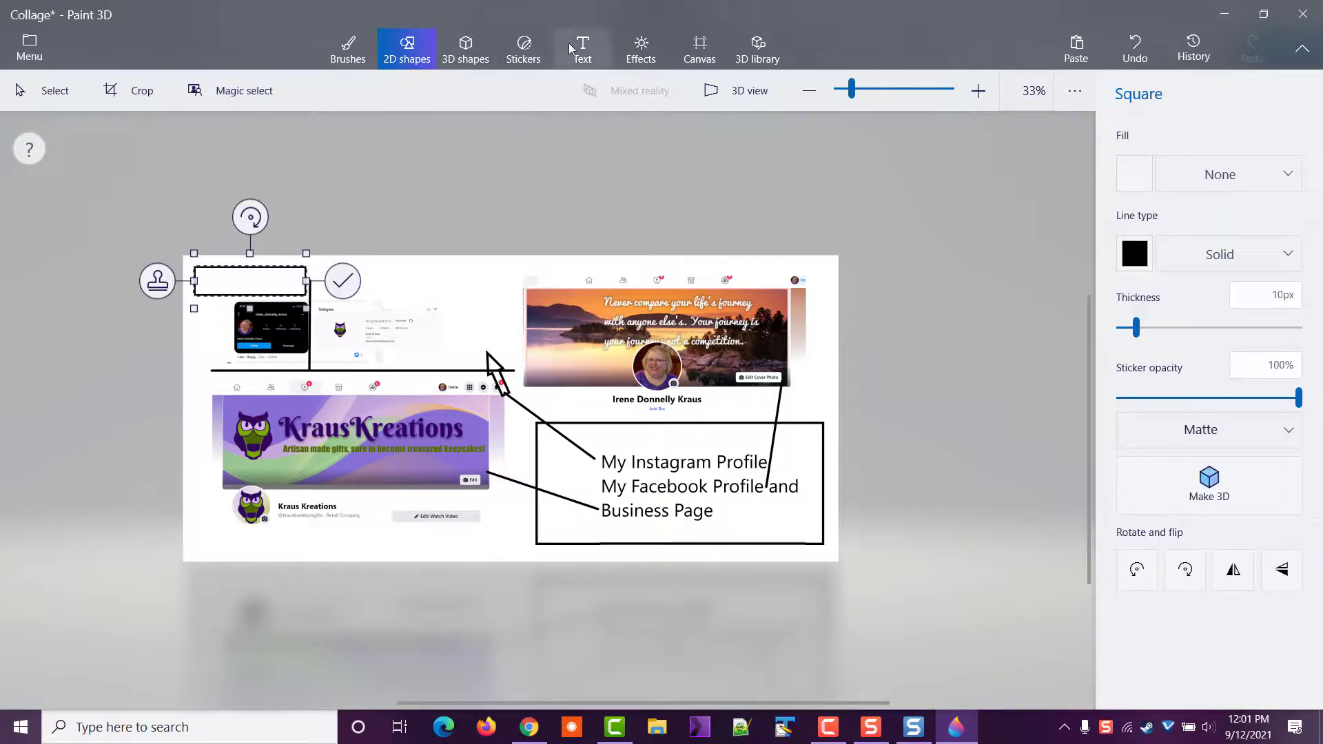
left_click(572, 49)
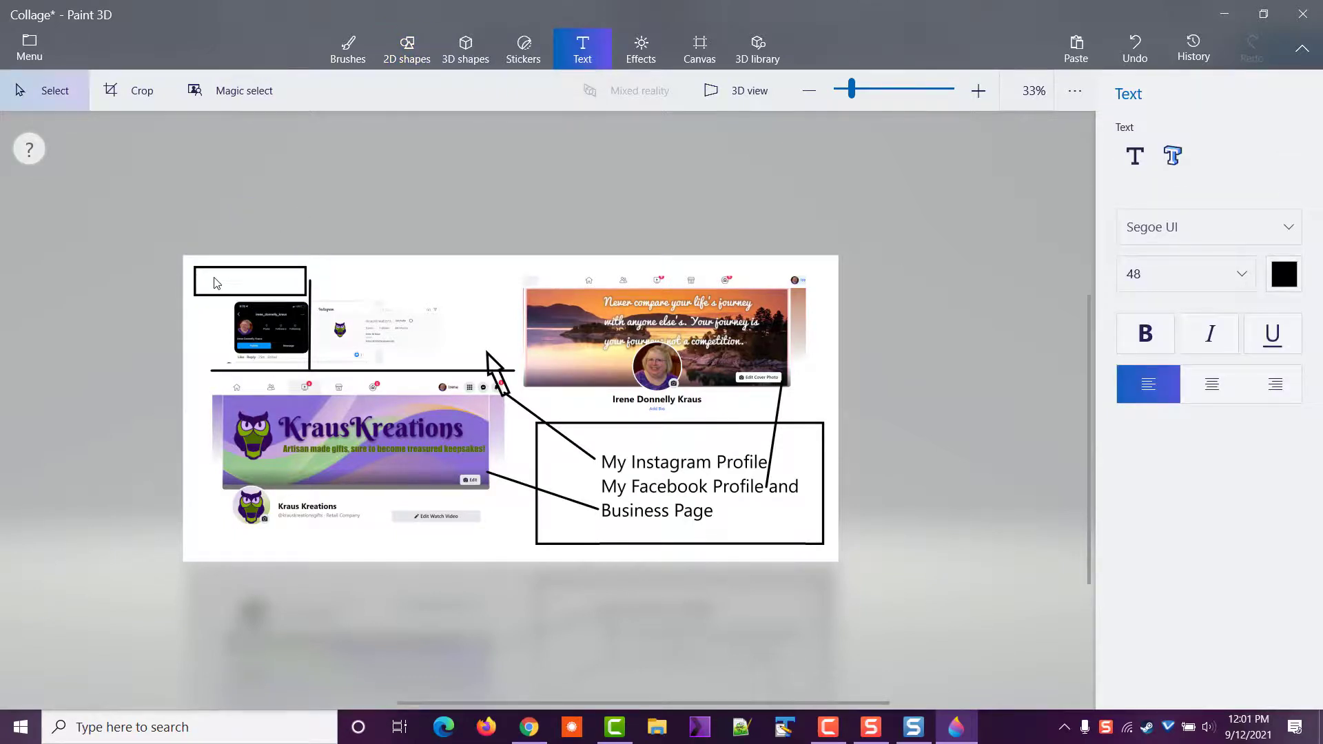
left_click(1130, 160)
left_click(1131, 159)
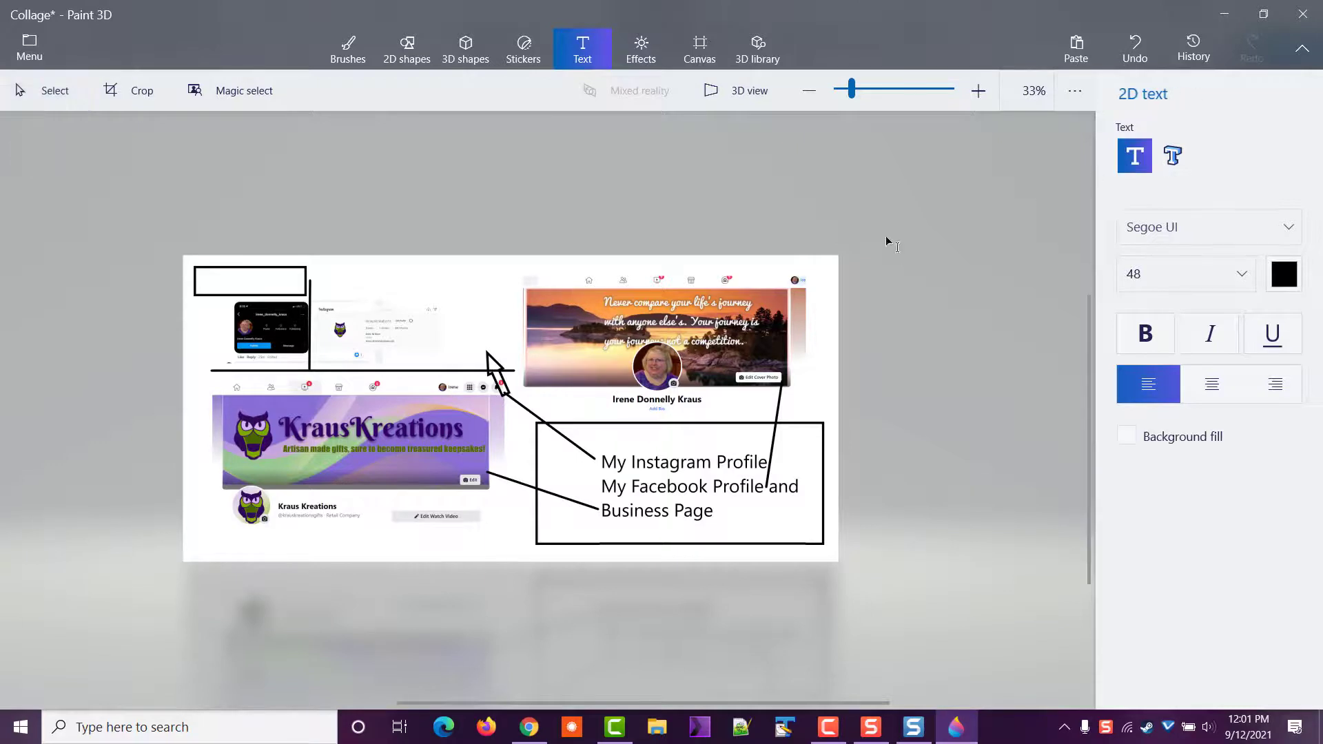
left_click(229, 280)
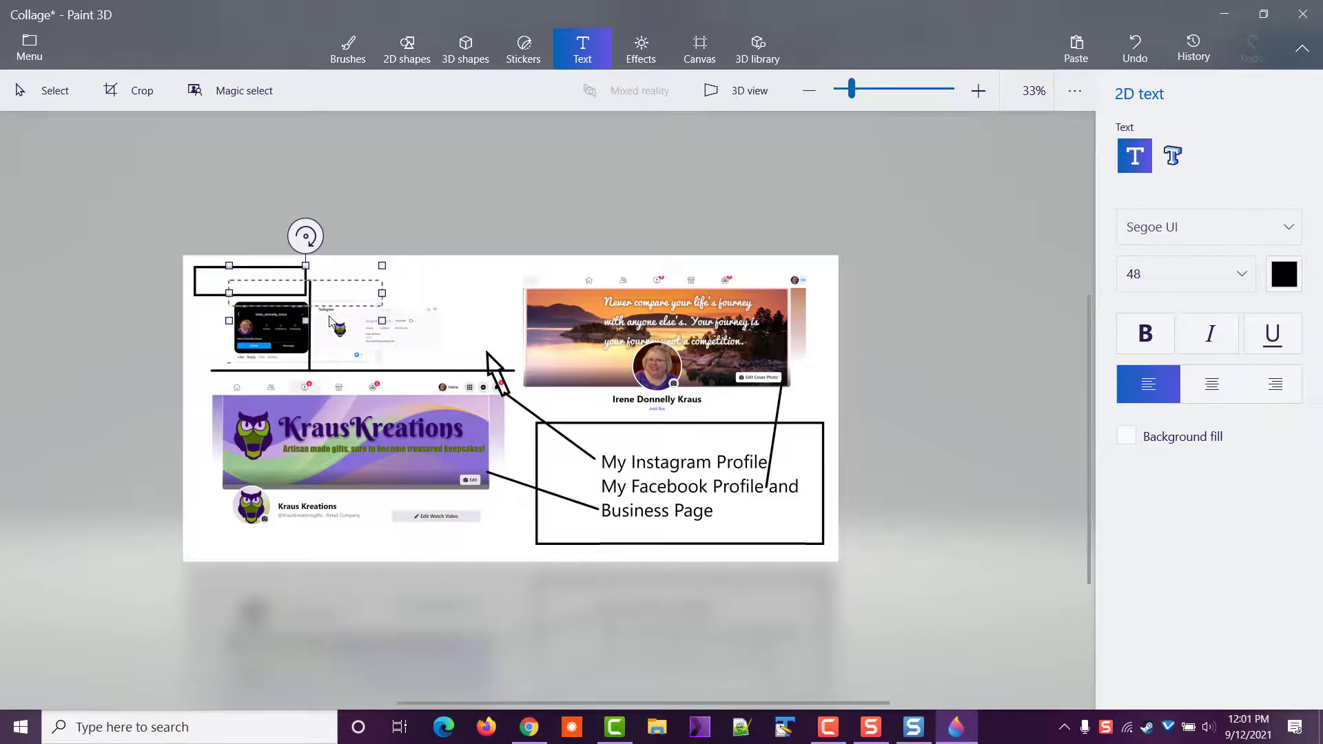
type("mpersonatin")
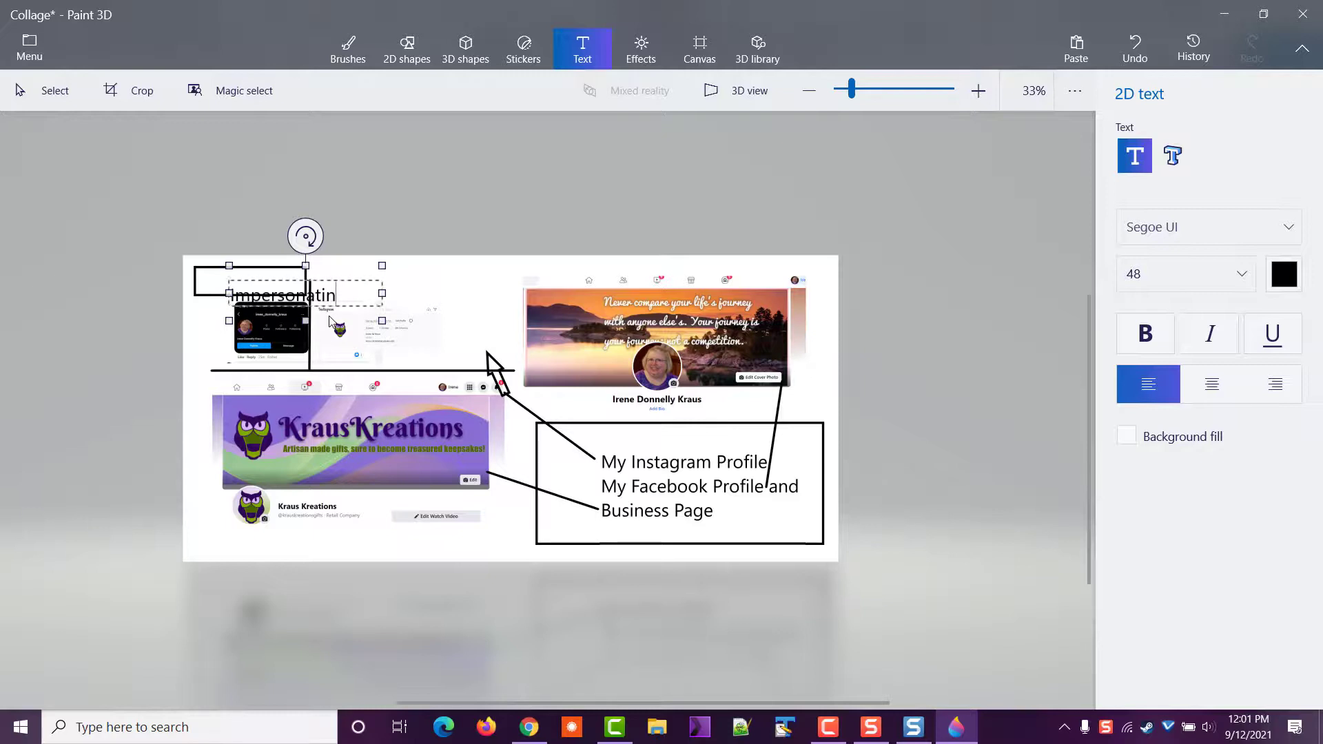
type("g")
Align the label with the small rectangle, set its font size to 24, and complete the text as "Impersonating Account"
left_click_drag(308, 269, 307, 256)
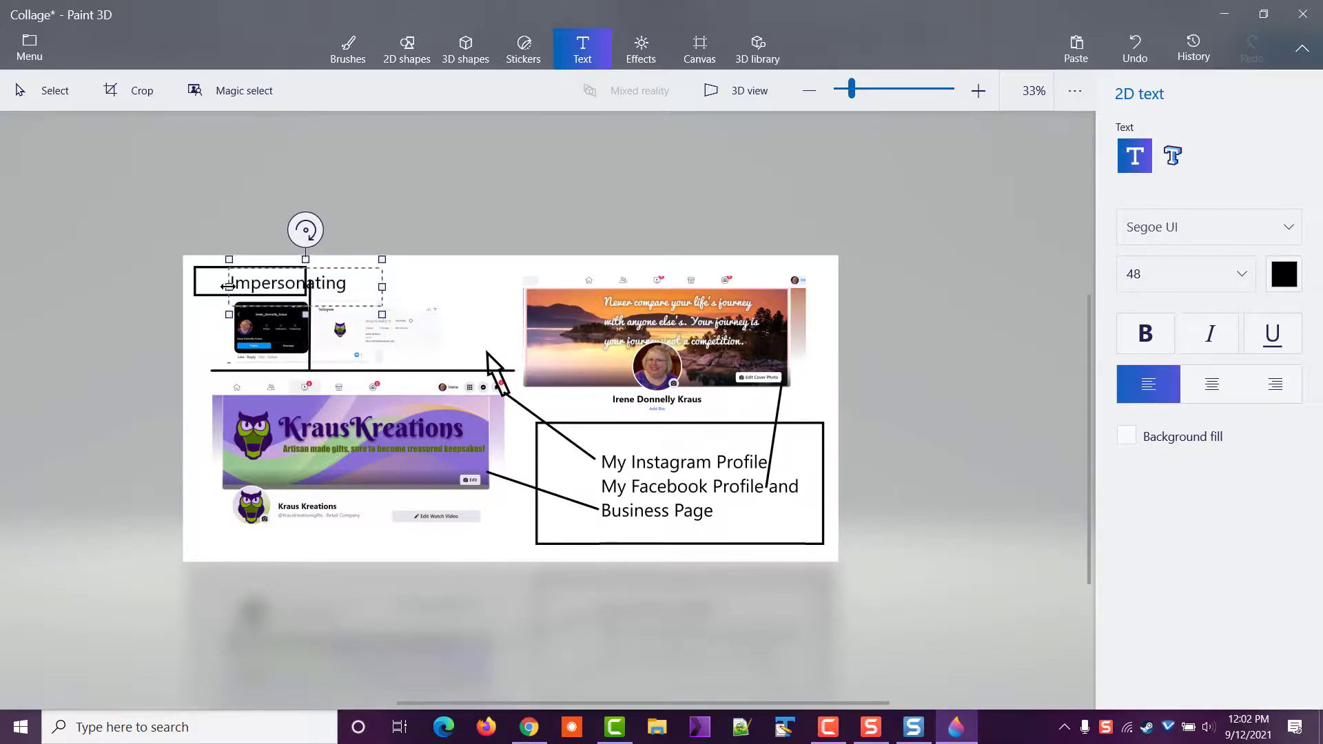
left_click_drag(227, 286, 199, 287)
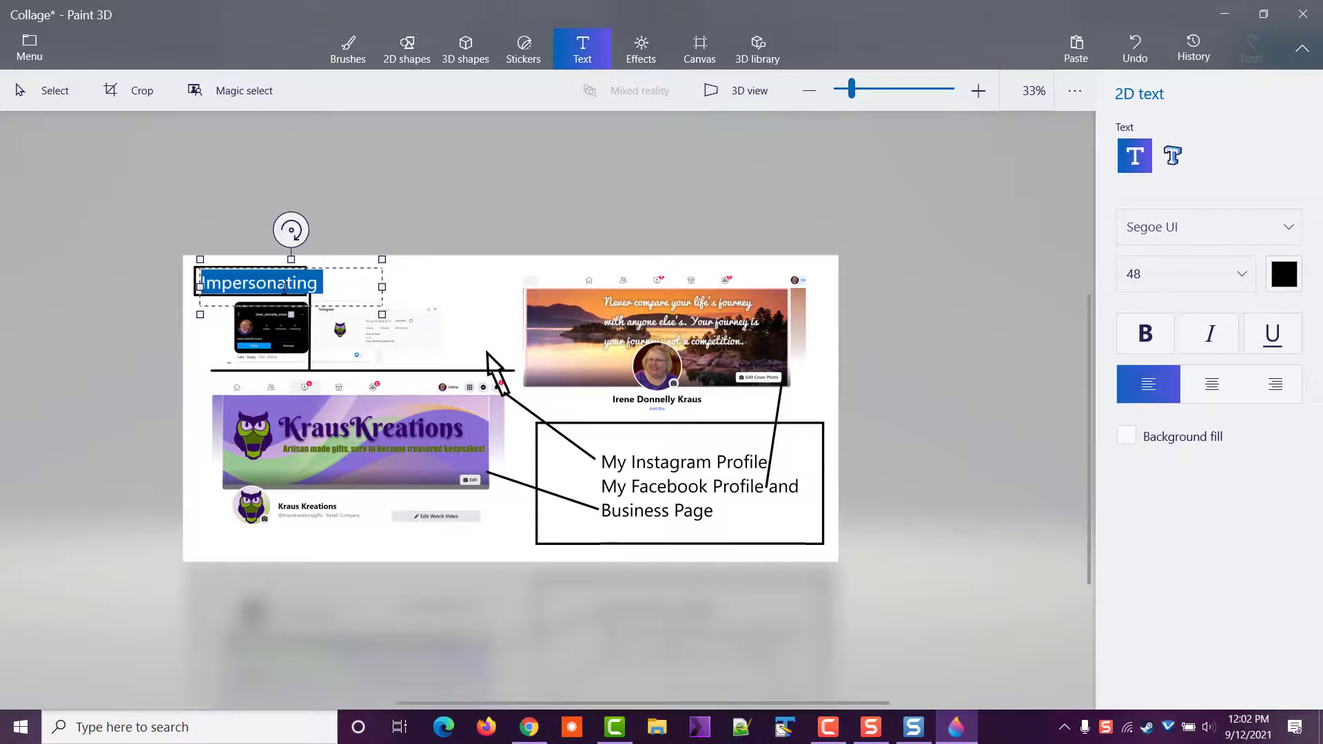
left_click(1245, 275)
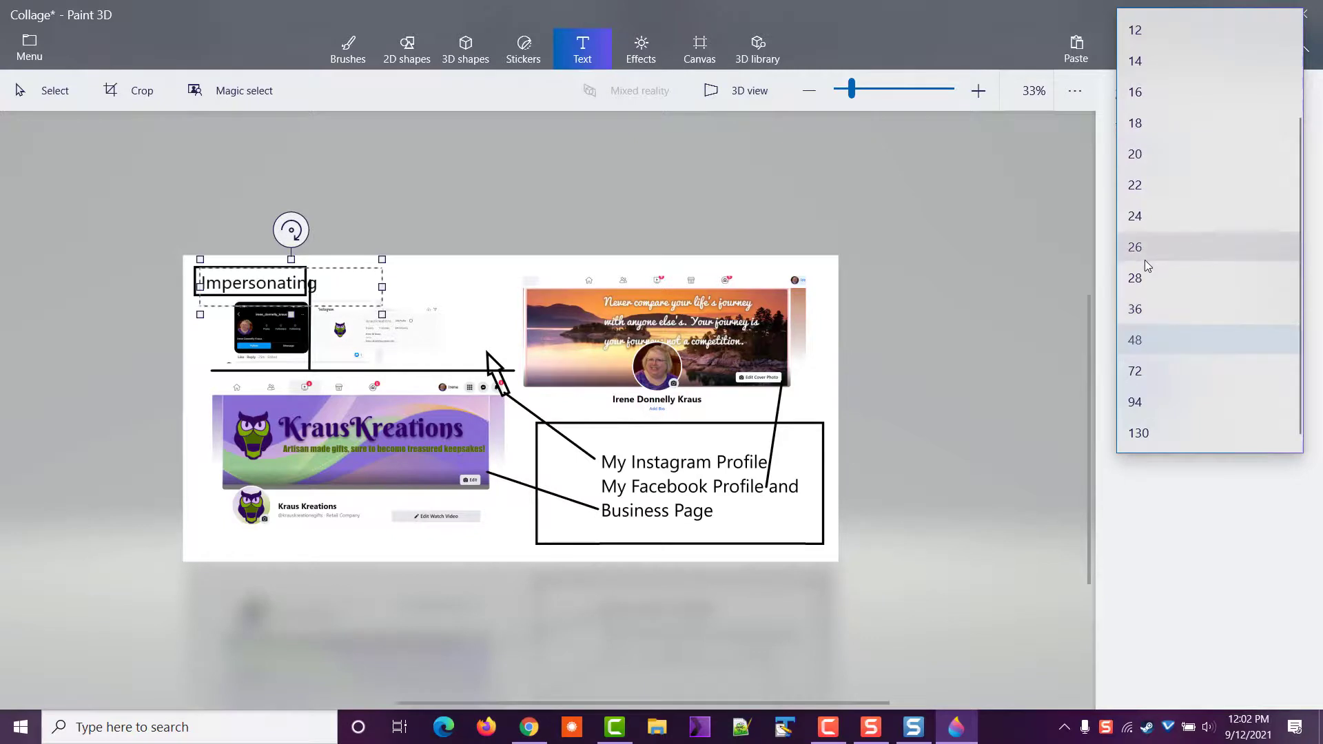
left_click(1163, 220)
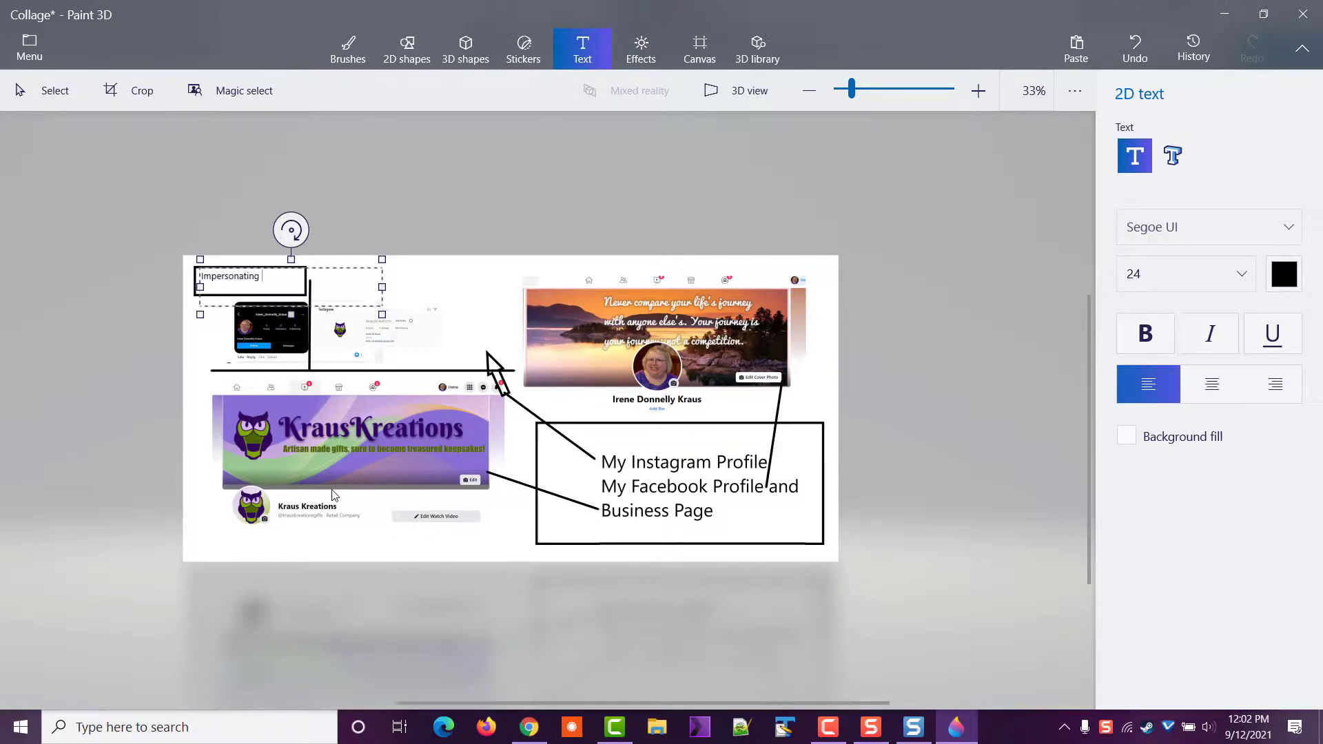
type("Account")
left_click(838, 335)
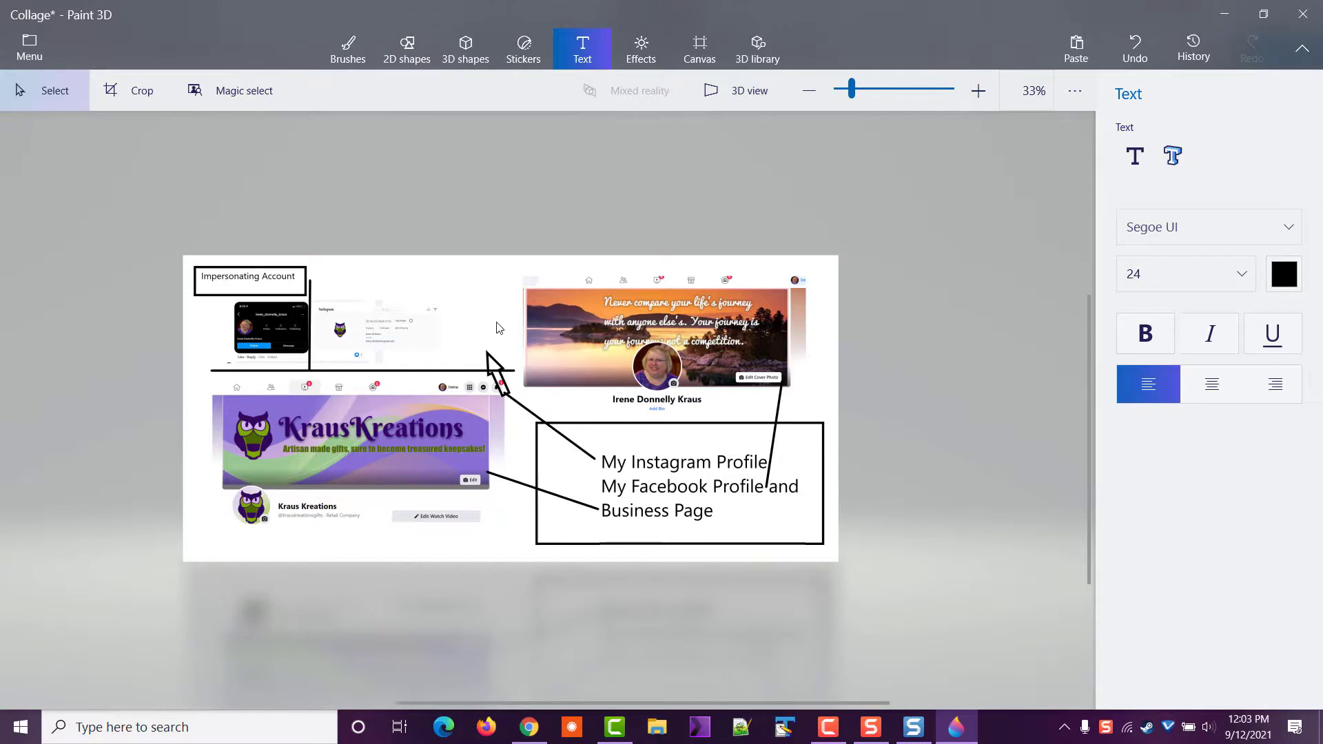
Save the collage as a PNG image named Instagram-report.png in the "Pics about me" folder, replacing the existing file
left_click(44, 47)
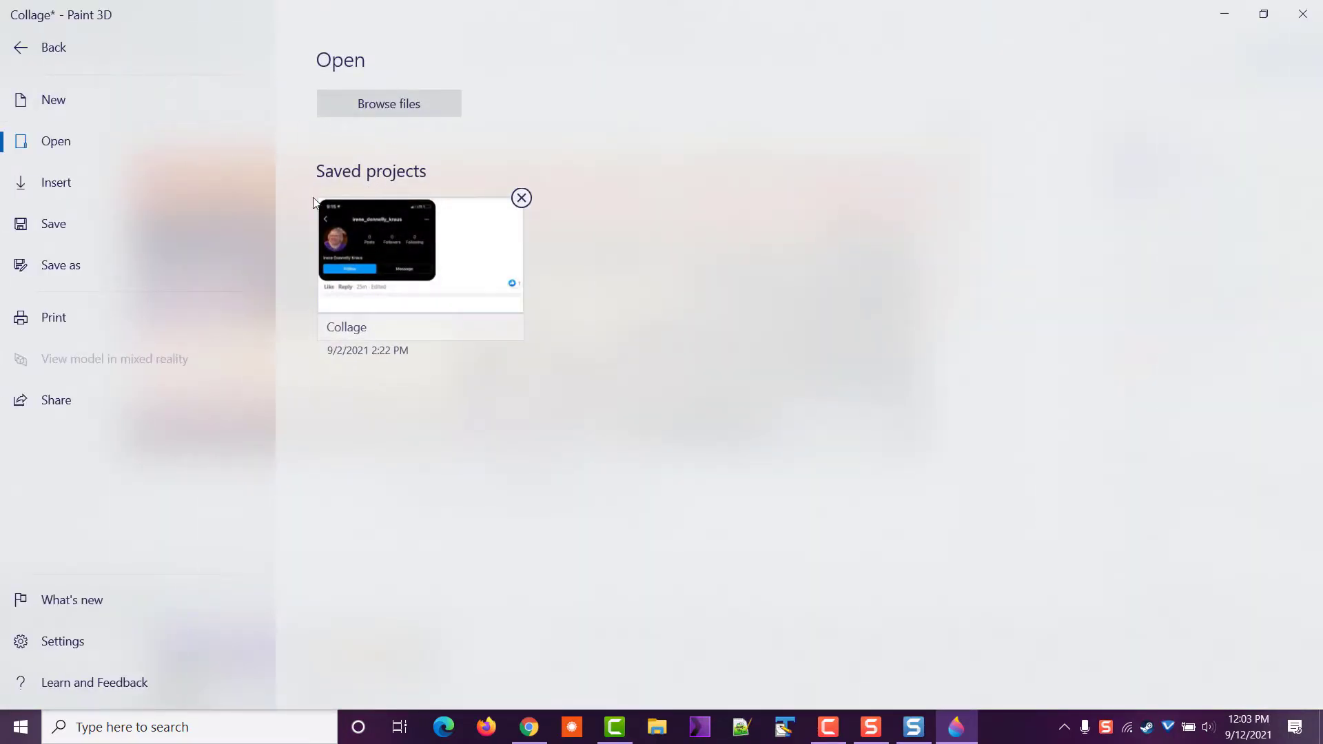
left_click(89, 269)
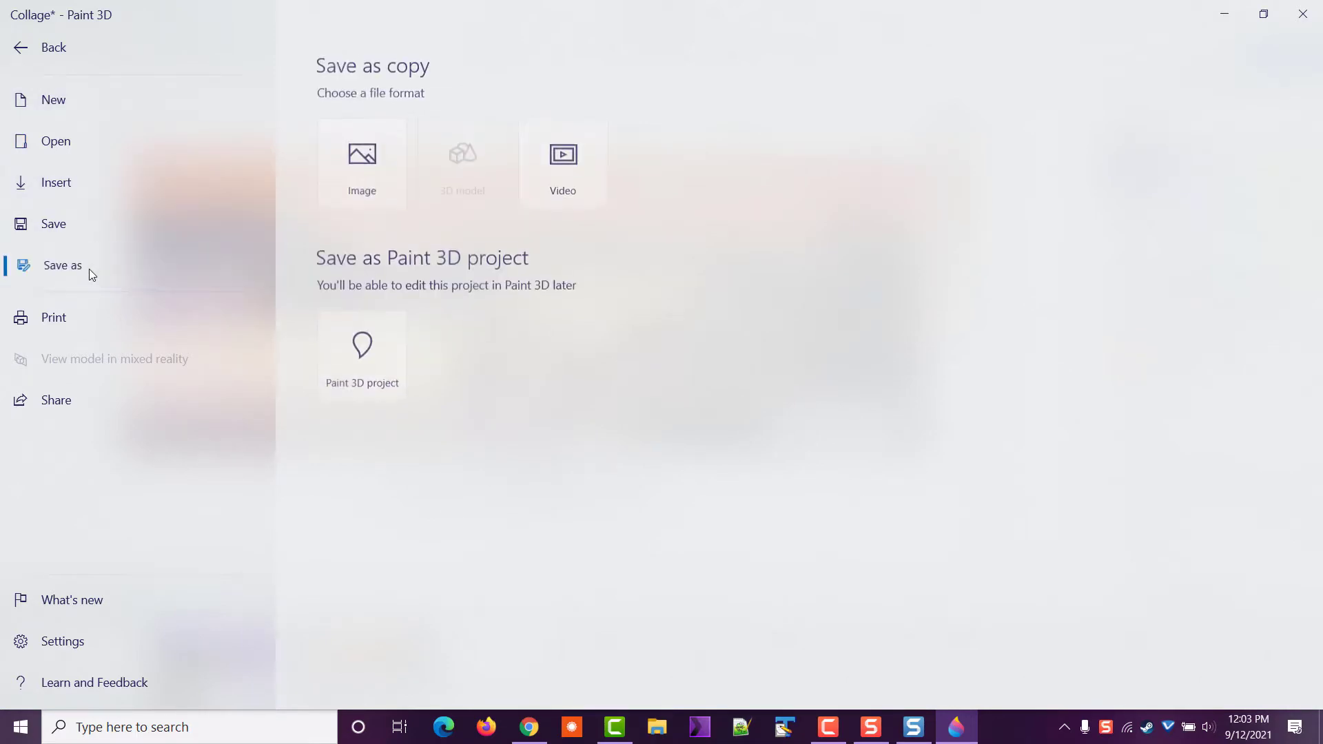
left_click(375, 168)
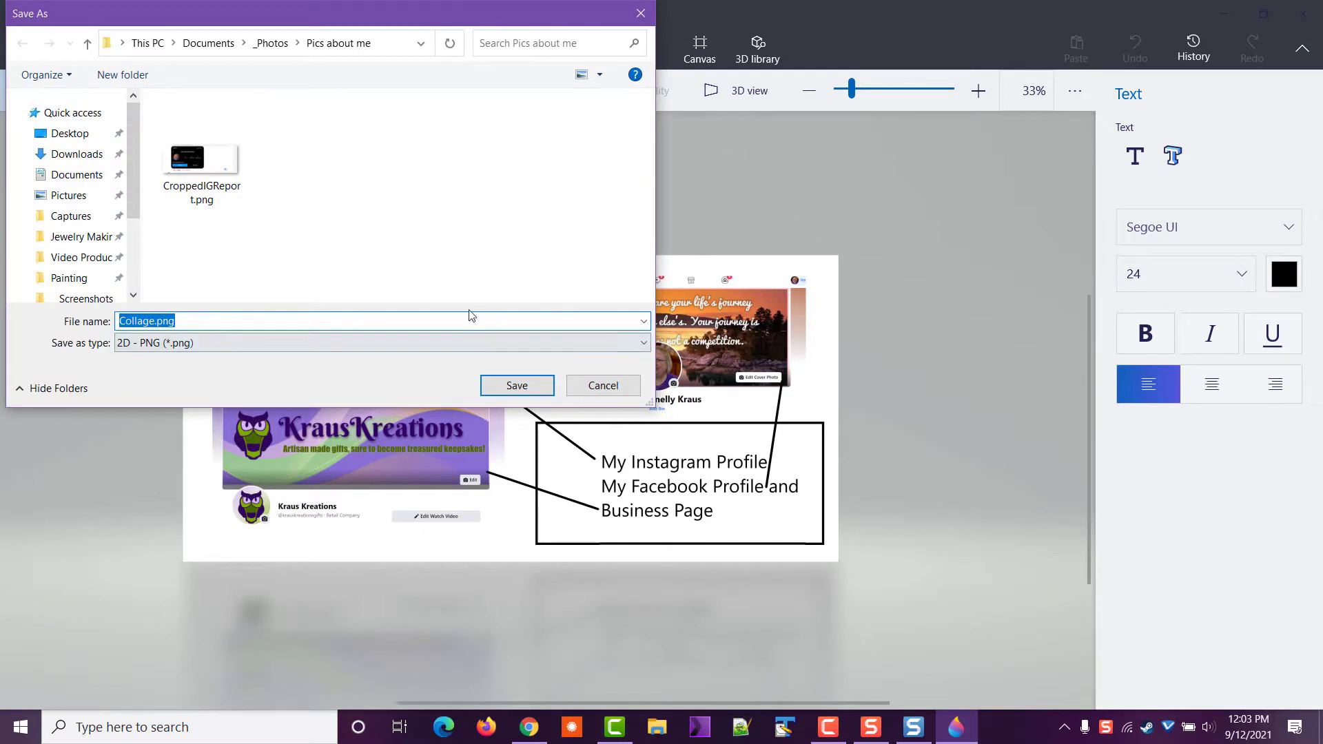
key("ctrl+v")
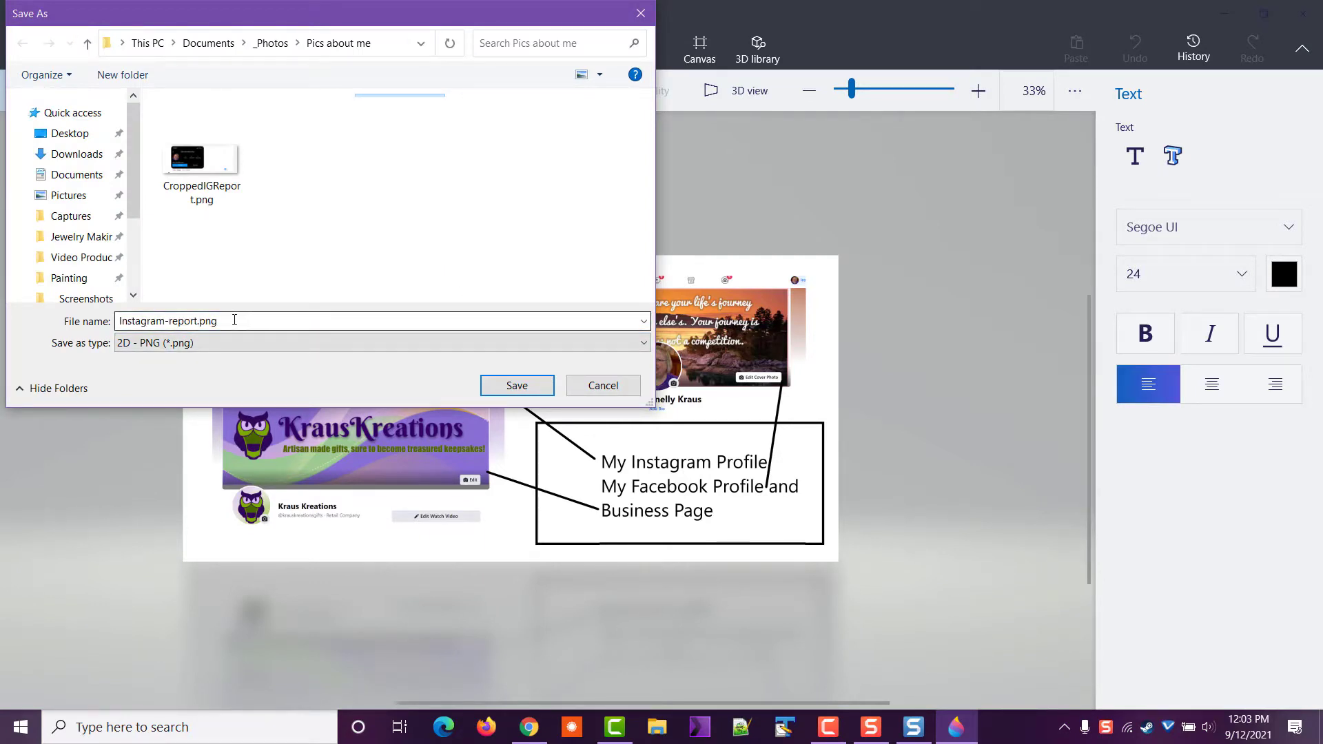
left_click(531, 388)
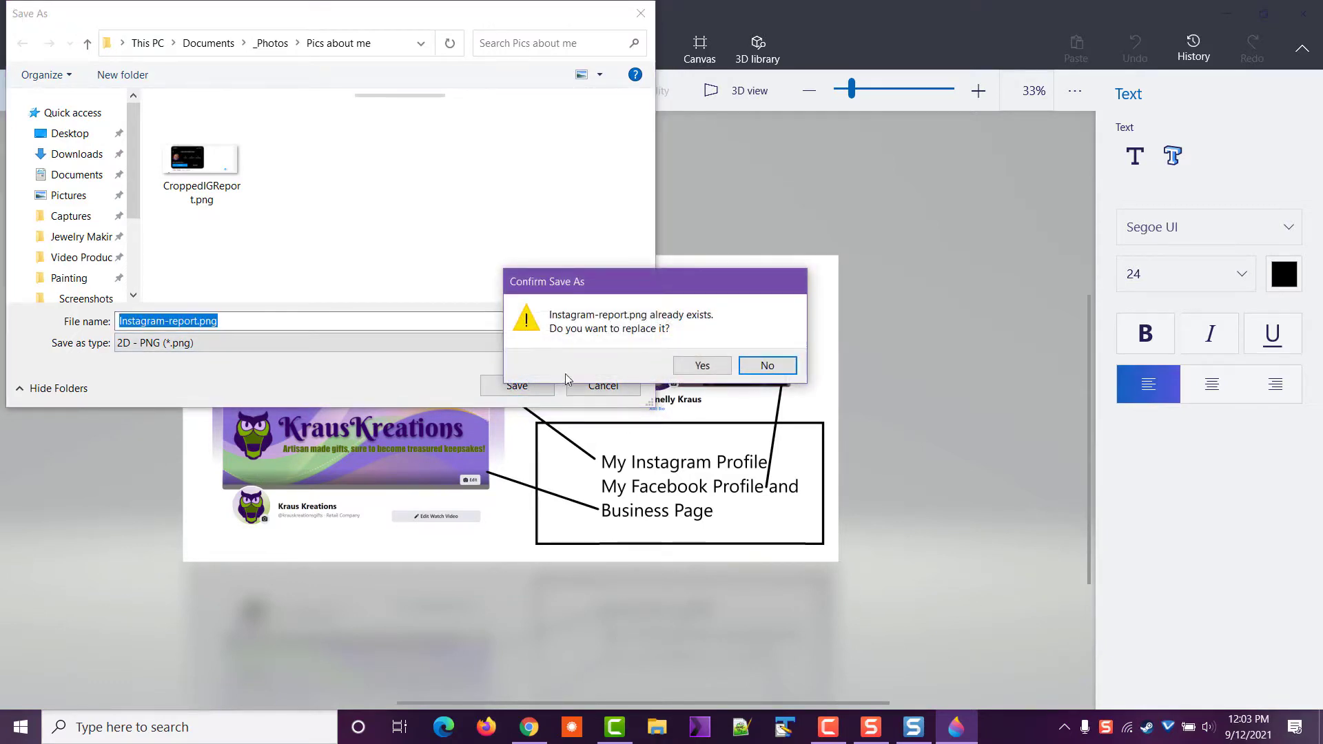
left_click(714, 367)
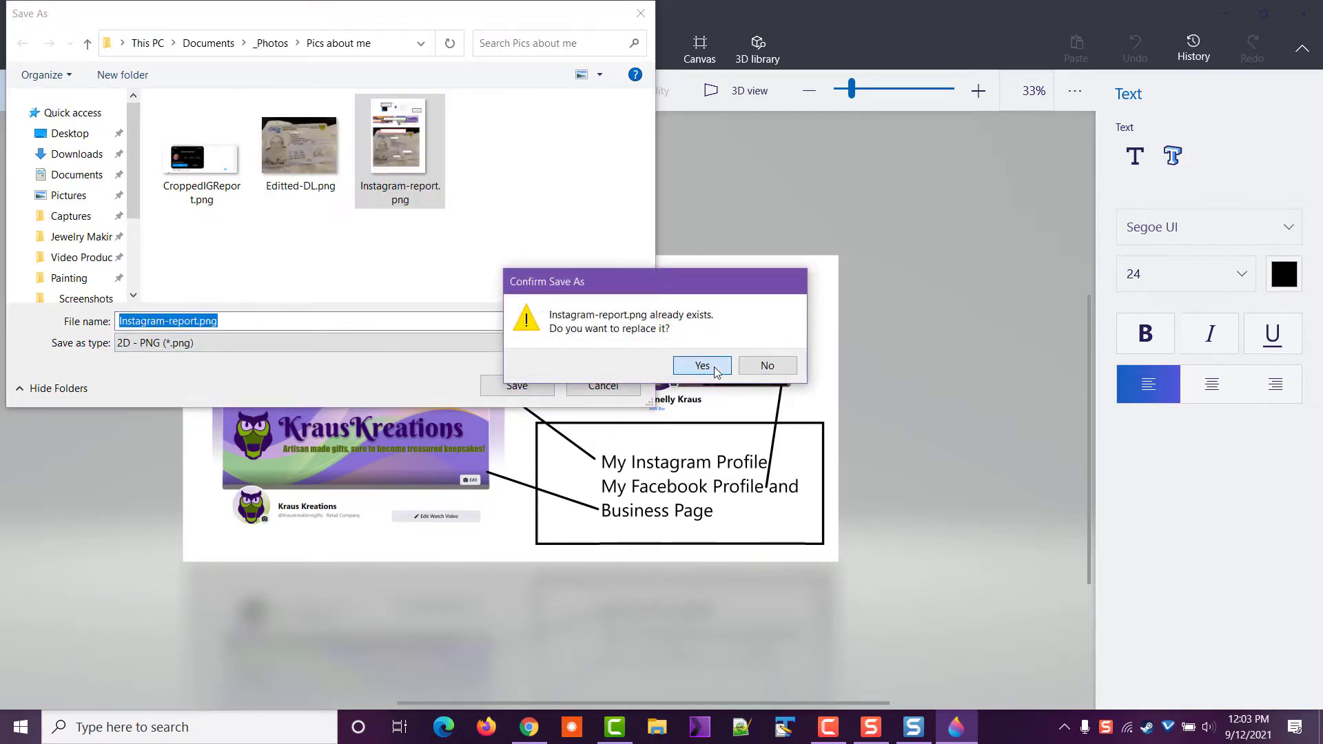